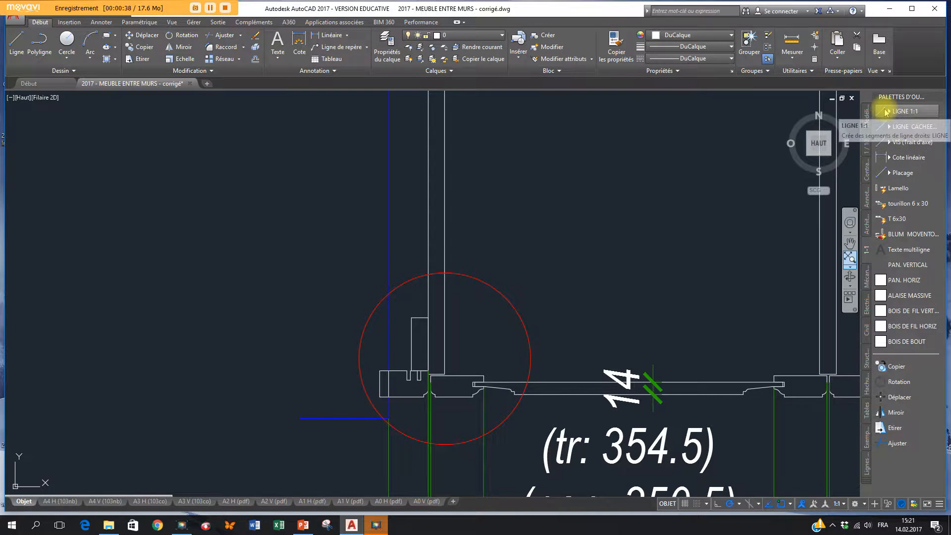
- Draw a short diagonal line with LIGNE 1:1 inside the red detail circle, beside the vertical side panel
{"action": "left_click", "coordinate": [883, 112]}
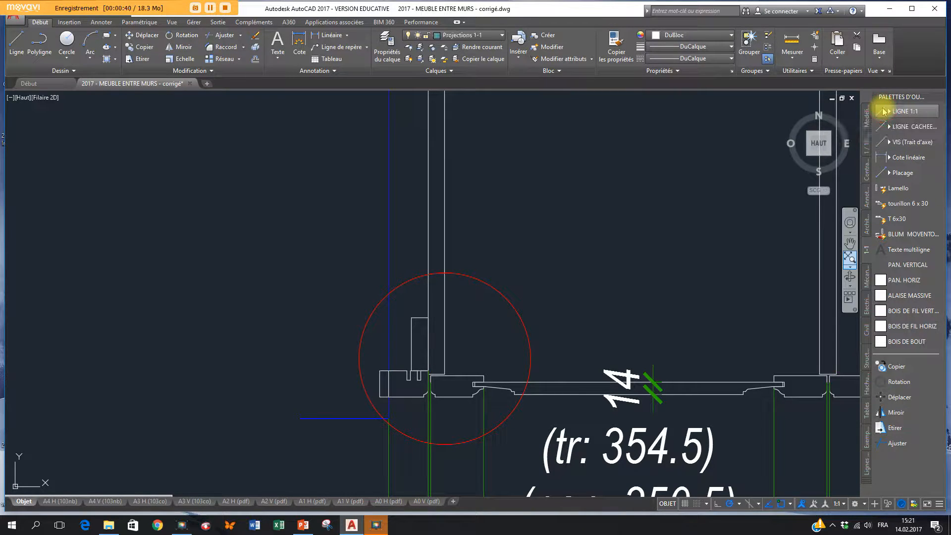
{"action": "left_click", "coordinate": [480, 303]}
{"action": "left_click", "coordinate": [516, 349]}
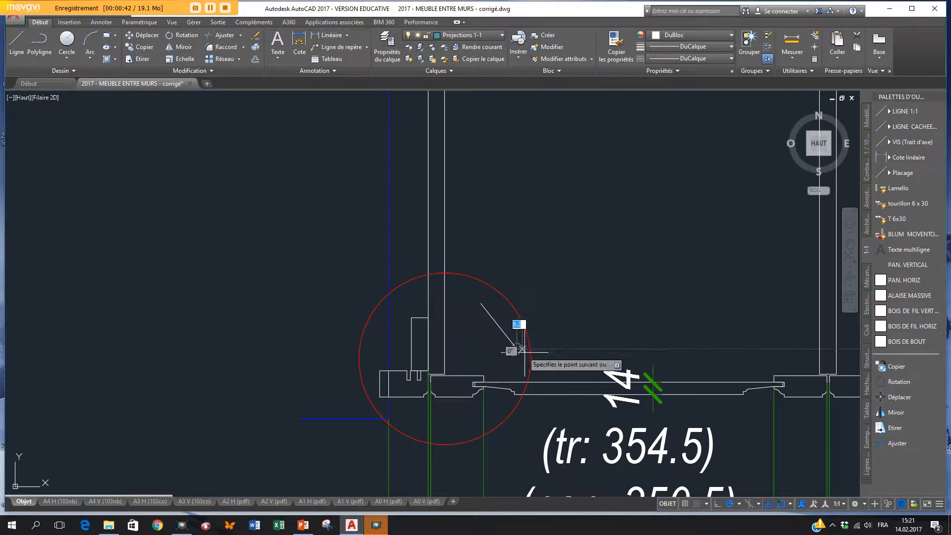
{"action": "key", "text": "Return"}
- Draw a dashed LIGNE CACHEE segment diagonally upward from the lower inner corner of the vertical side panel
{"action": "left_click", "coordinate": [883, 128]}
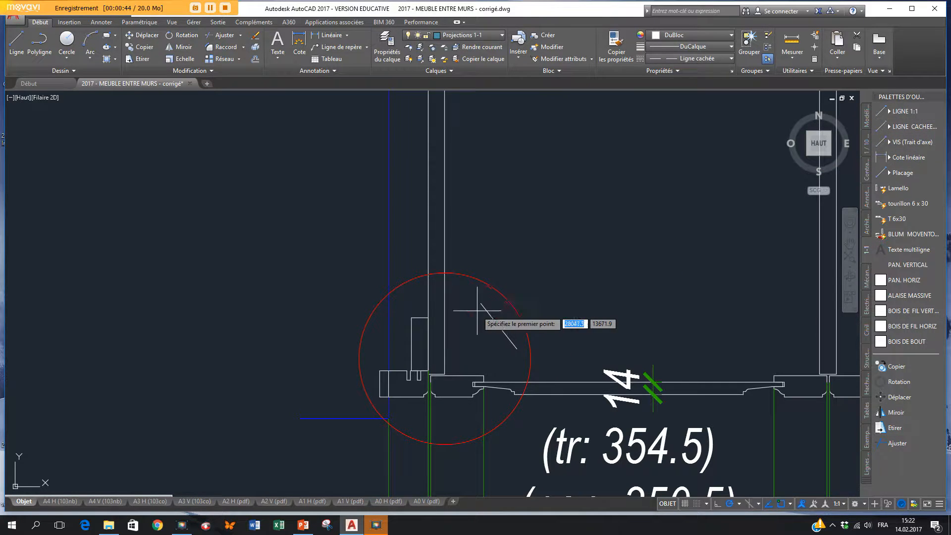
{"action": "left_click", "coordinate": [445, 373]}
{"action": "left_click", "coordinate": [487, 326]}
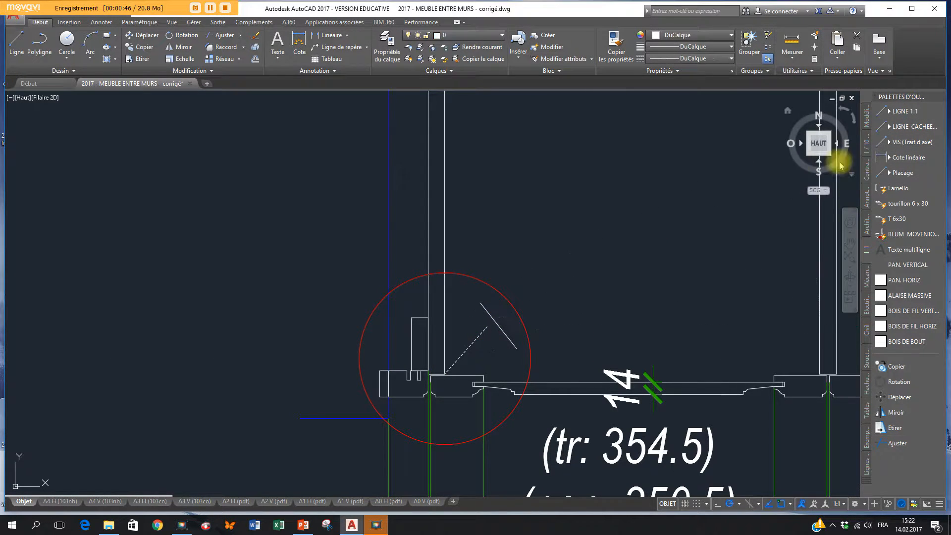
- Place a horizontal linear dimension spanning about 20.8 inside the red detail circle, using the 1:1 dimension tool
{"action": "left_click", "coordinate": [881, 157]}
{"action": "scroll", "coordinate": [470, 356], "scroll_direction": "up", "scroll_amount": 2}
{"action": "left_click", "coordinate": [477, 367]}
{"action": "left_click", "coordinate": [525, 369]}
{"action": "left_click", "coordinate": [522, 332]}
- Insert a Lamello block beside the vertical side panel and switch its size to Lam 20
{"action": "scroll", "coordinate": [554, 355], "scroll_direction": "down", "scroll_amount": 3}
{"action": "middle_click_drag", "start_coordinate": [579, 389], "coordinate": [525, 311]}
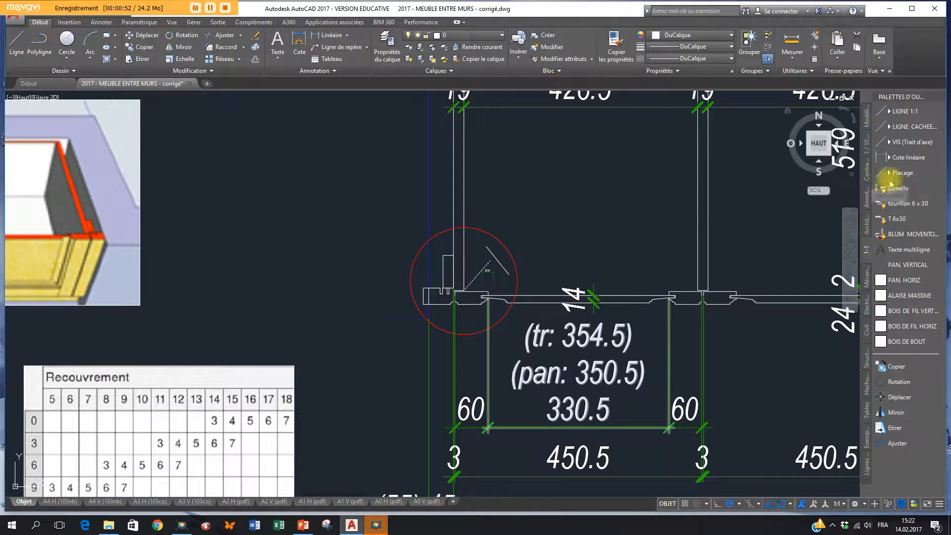
{"action": "left_click", "coordinate": [877, 193]}
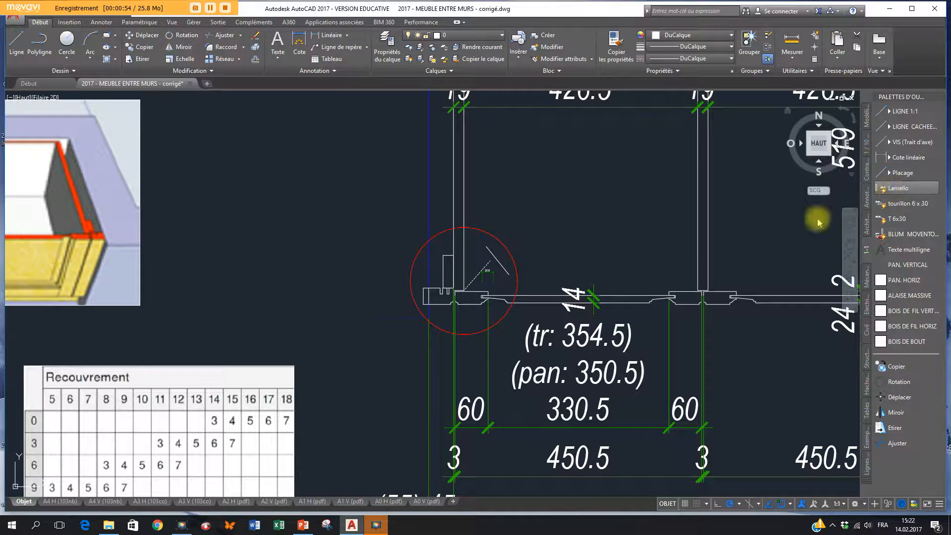
{"action": "scroll", "coordinate": [495, 250], "scroll_direction": "up", "scroll_amount": 3}
{"action": "left_click", "coordinate": [311, 197]}
{"action": "left_click", "coordinate": [316, 196]}
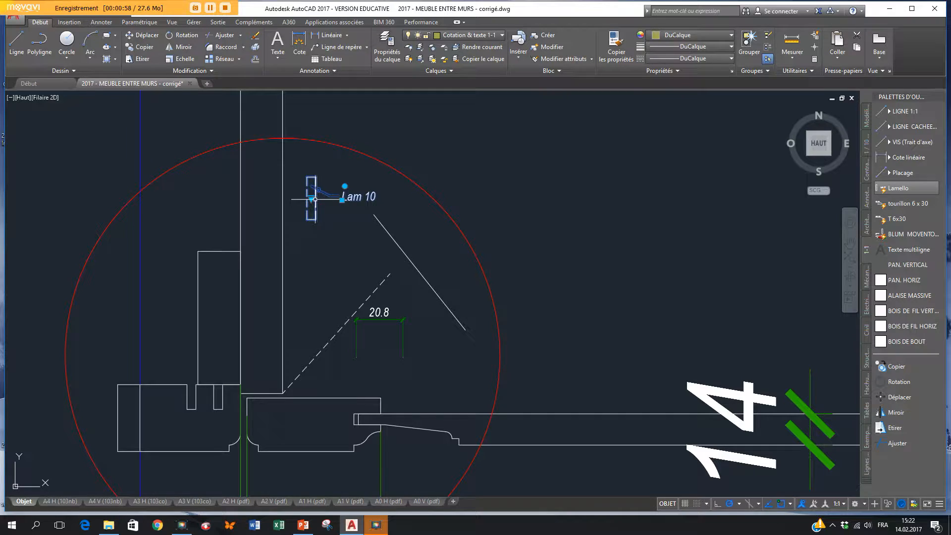
{"action": "left_click", "coordinate": [311, 198]}
{"action": "left_click", "coordinate": [338, 214]}
- Insert the T 6x30 dowel end-view block near the edge of the red detail circle
{"action": "left_click", "coordinate": [896, 205]}
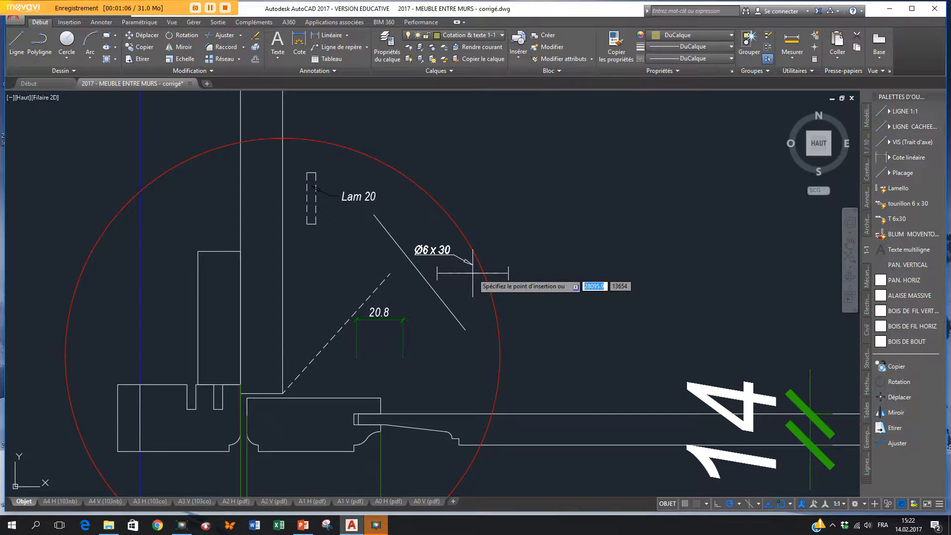
{"action": "left_click", "coordinate": [896, 218]}
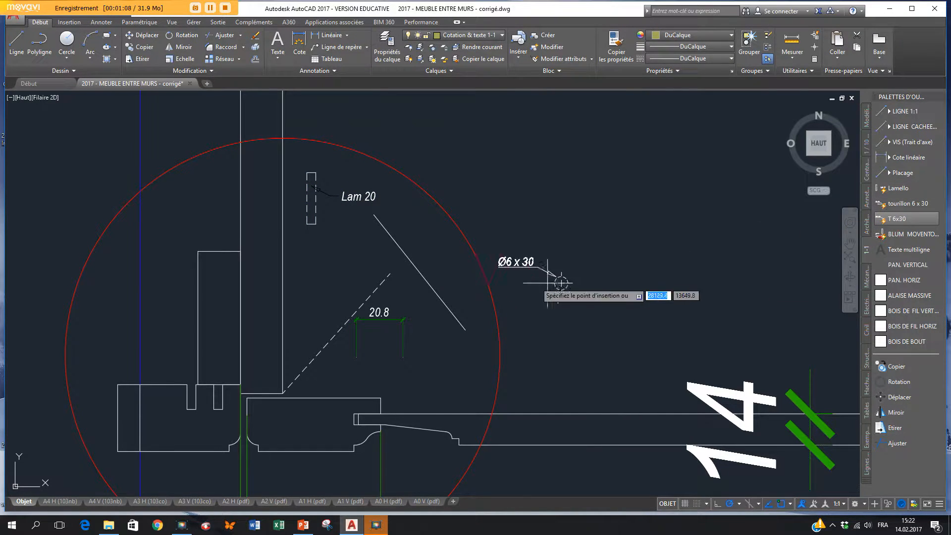
{"action": "left_click", "coordinate": [461, 258]}
- Insert the BLUM MOVENTO drawer runner block just outside the red detail circle, above the door panel
{"action": "left_click", "coordinate": [906, 234]}
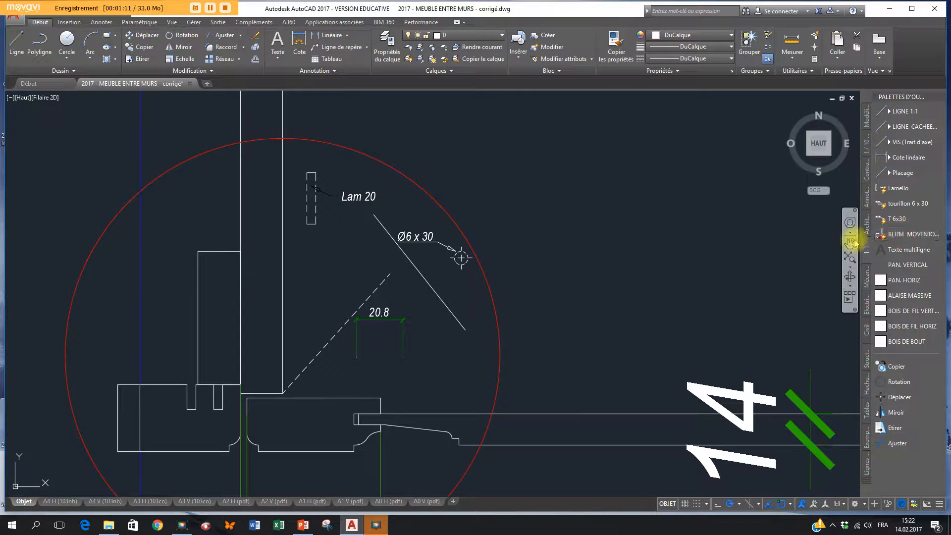
{"action": "scroll", "coordinate": [542, 209], "scroll_direction": "down", "scroll_amount": 3}
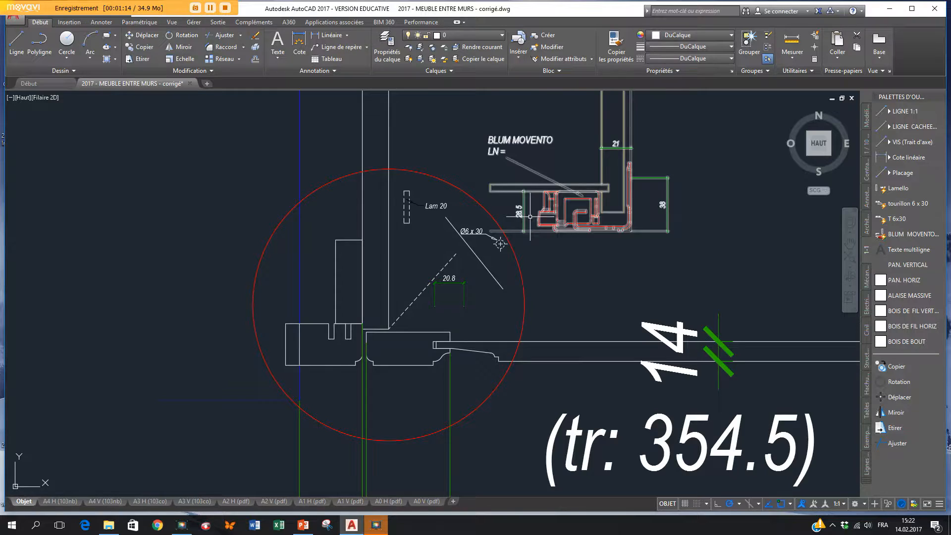
{"action": "scroll", "coordinate": [528, 206], "scroll_direction": "up", "scroll_amount": 2}
{"action": "left_click", "coordinate": [596, 199]}
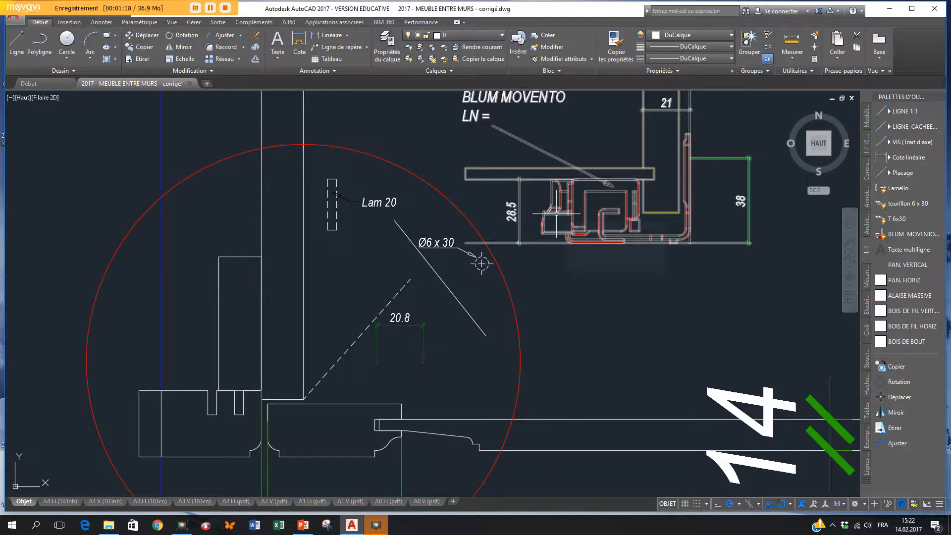
{"action": "scroll", "coordinate": [601, 295], "scroll_direction": "down", "scroll_amount": 2}
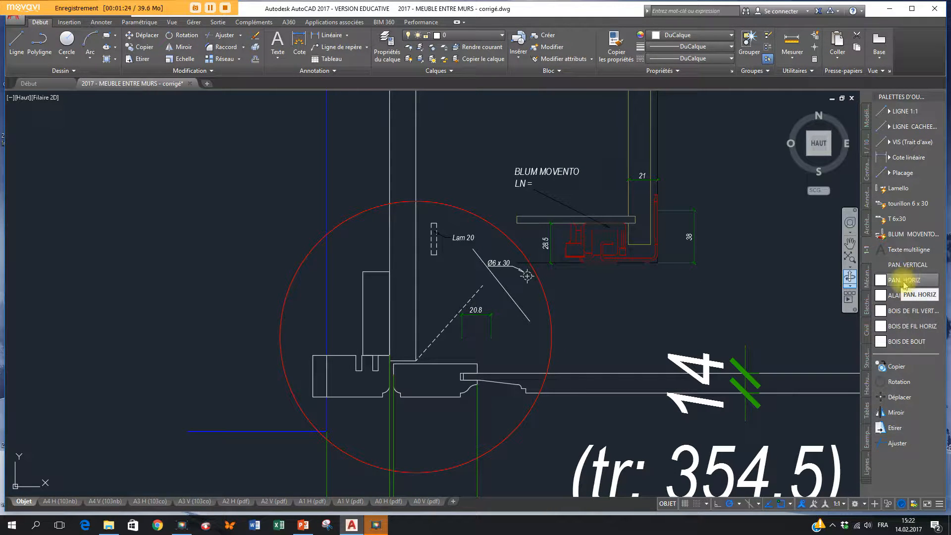
- Hatch the vertical side panel within the detail circle using the PAN. VERTICAL hatch
{"action": "left_click", "coordinate": [907, 265]}
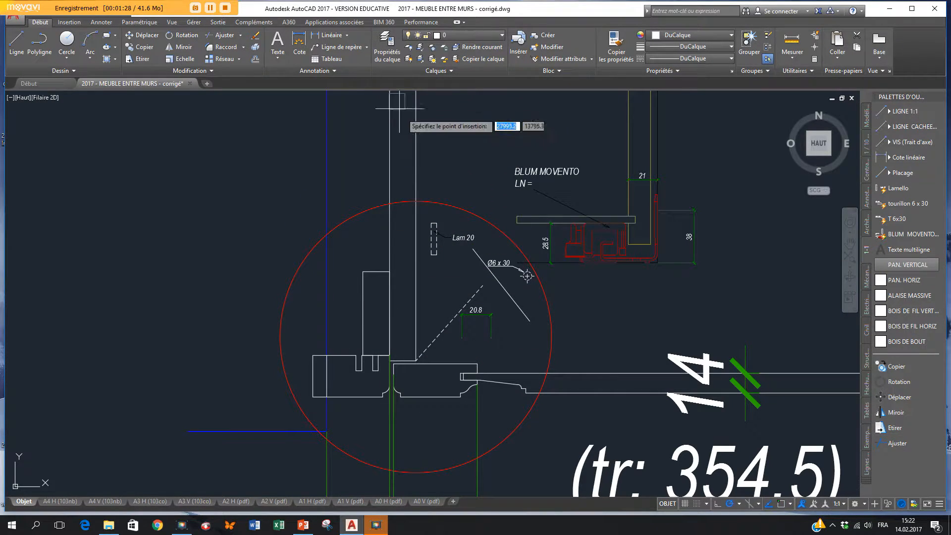
{"action": "left_click", "coordinate": [405, 263]}
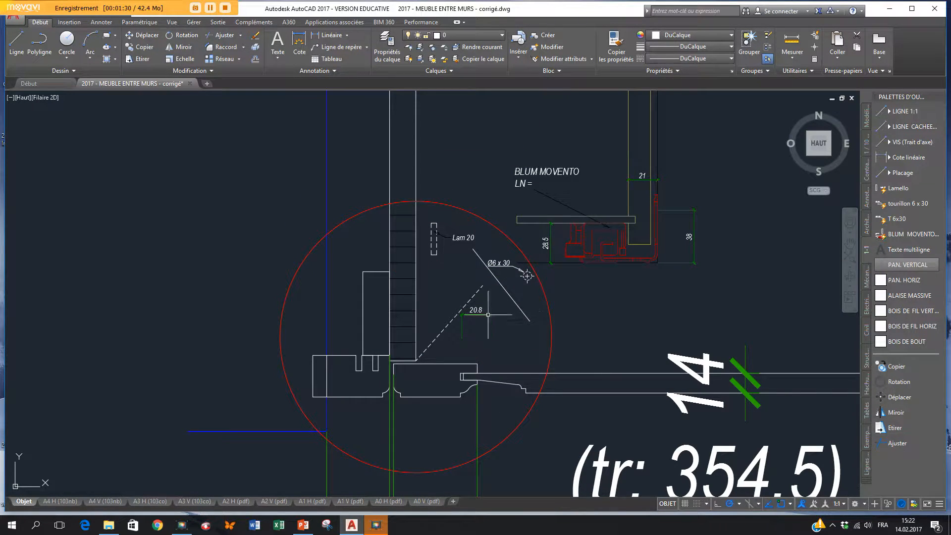
{"action": "left_click", "coordinate": [403, 250]}
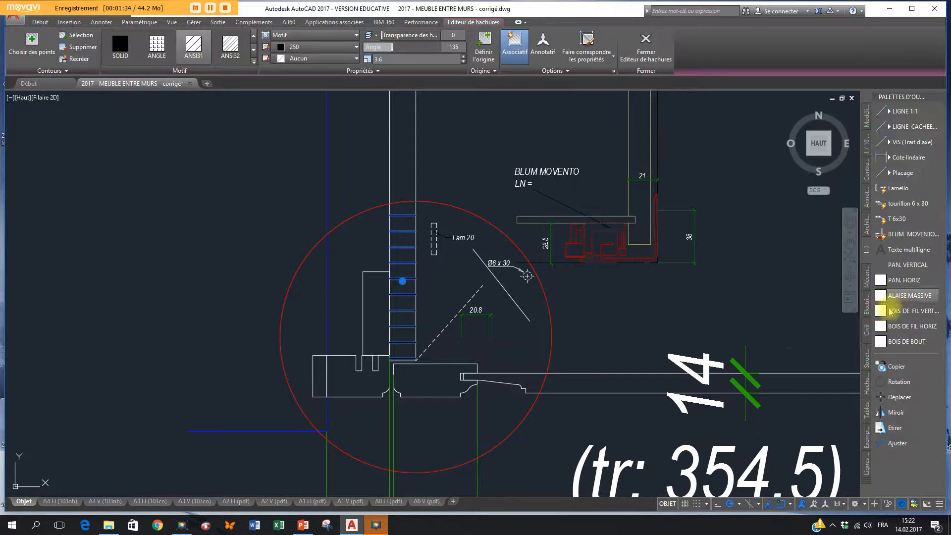
- Hatch the profiled door stile section with the BOIS DE BOUT end-grain hatch
{"action": "left_click", "coordinate": [431, 383]}
{"action": "scroll", "coordinate": [440, 380], "scroll_direction": "up", "scroll_amount": 2}
{"action": "left_click", "coordinate": [428, 380]}
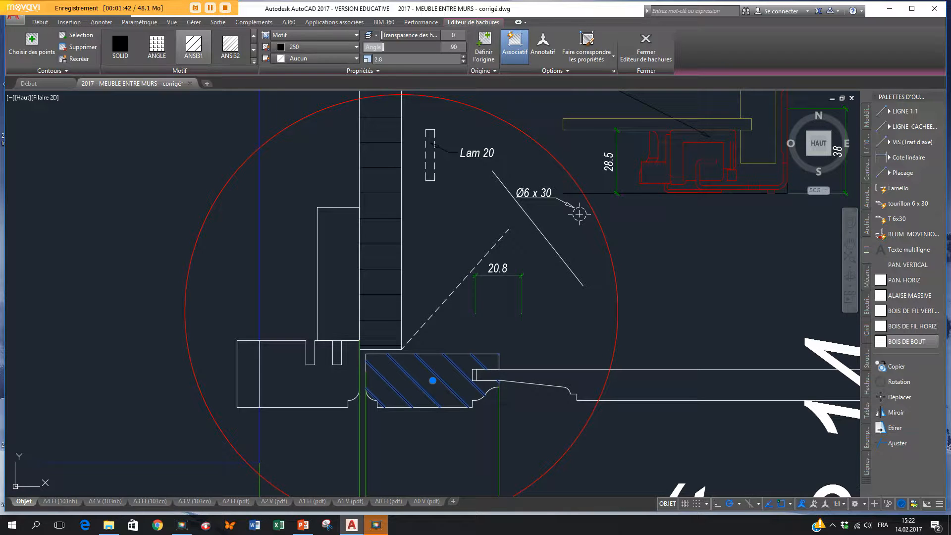
{"action": "key", "text": "Escape"}
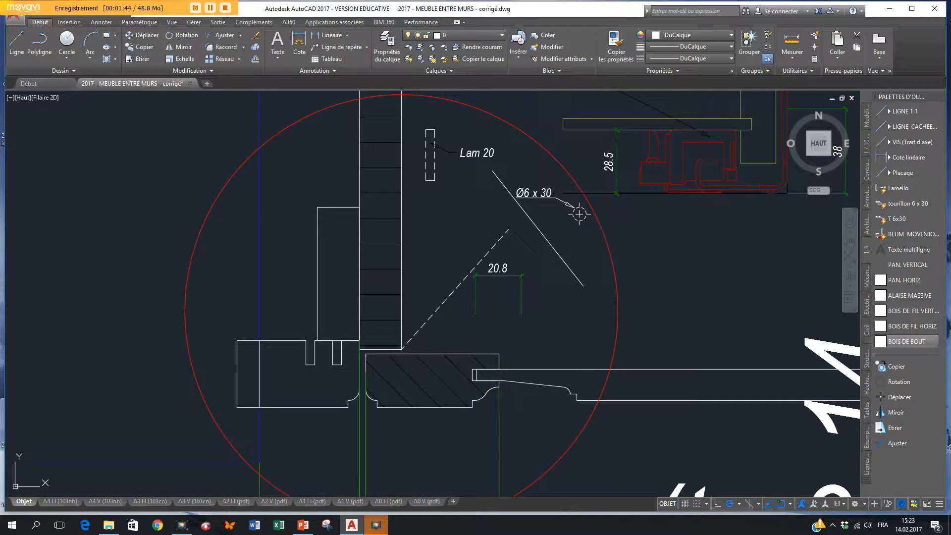
- Apply the BOIS DE BOUT hatch to the thin door panel section within the circle and select that hatch
{"action": "key", "text": "ctrl+v"}
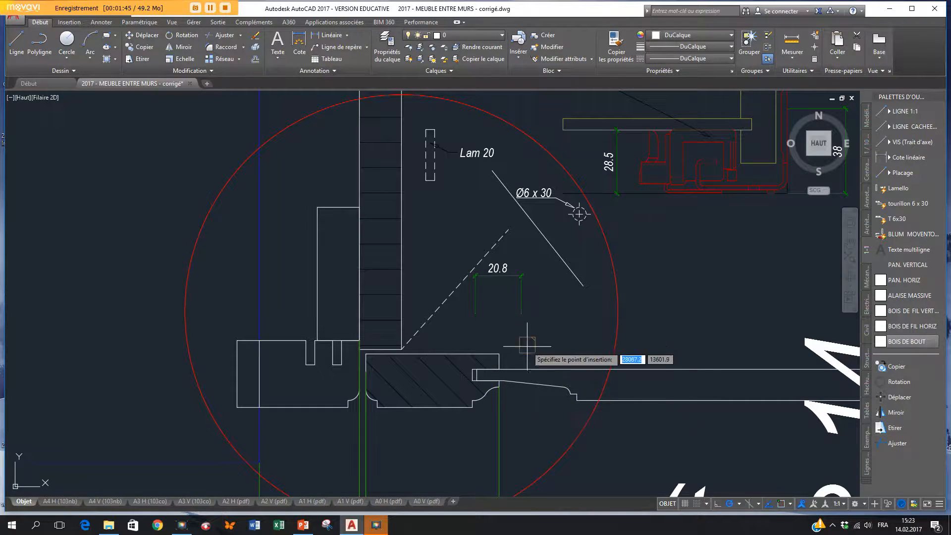
{"action": "left_click", "coordinate": [590, 378]}
{"action": "left_click", "coordinate": [592, 390]}
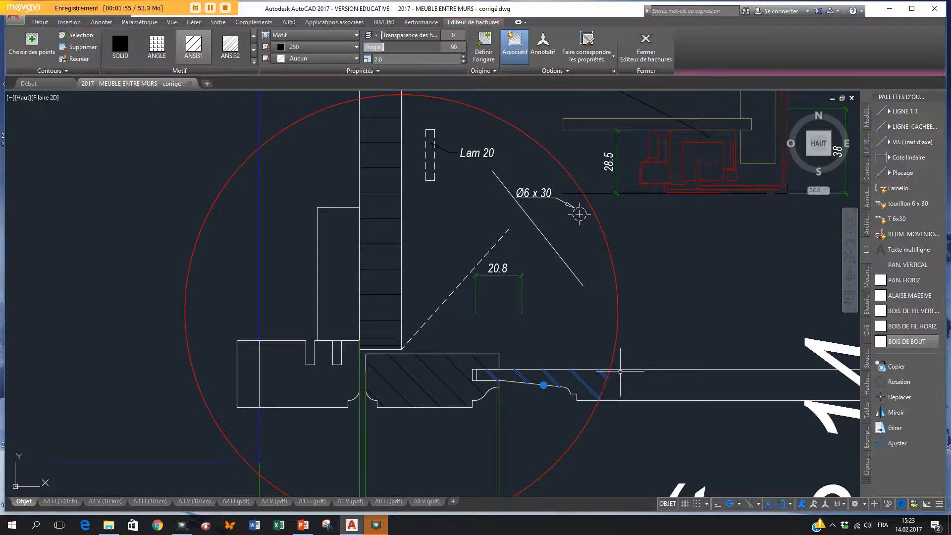
- Set the door panel hatch's scale to 1.7 and its angle to 0
{"action": "left_click", "coordinate": [464, 62]}
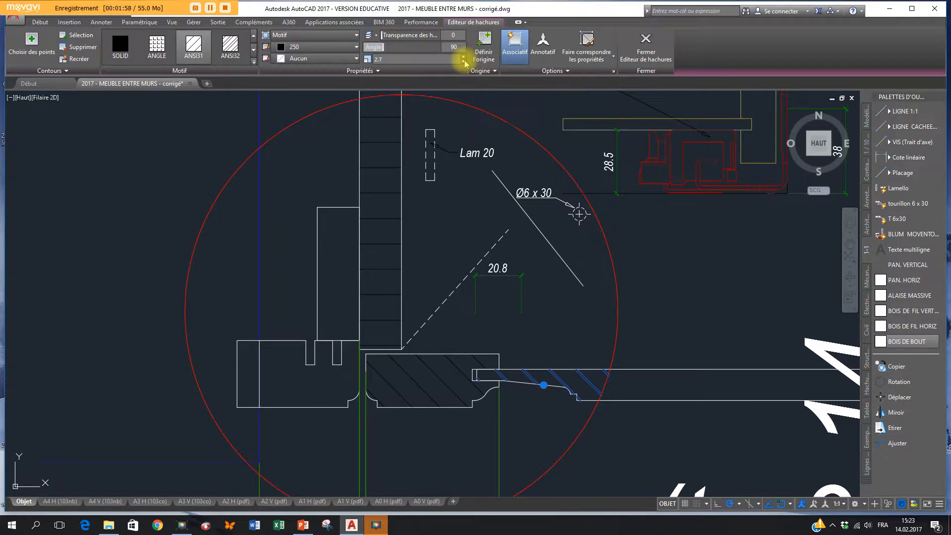
{"action": "left_click", "coordinate": [464, 61]}
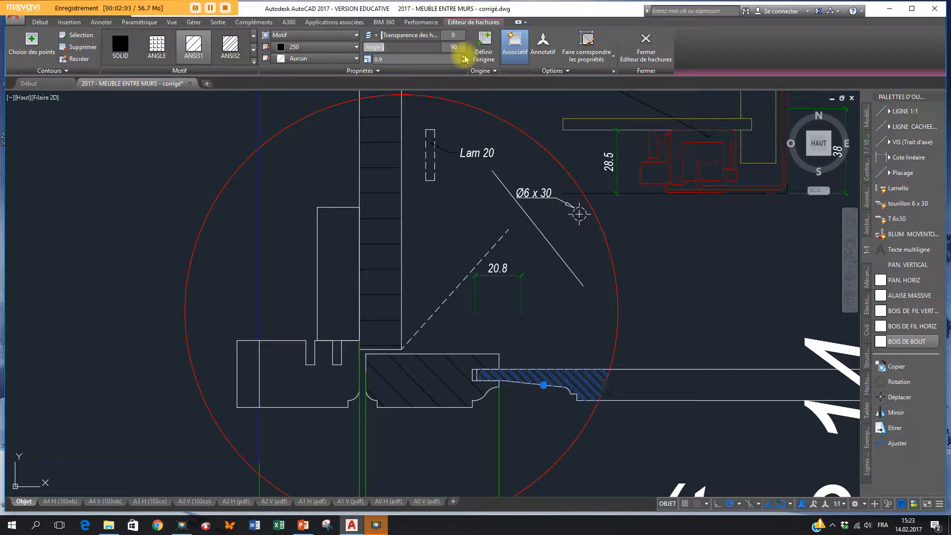
{"action": "left_click", "coordinate": [464, 59]}
{"action": "left_click", "coordinate": [464, 59]}
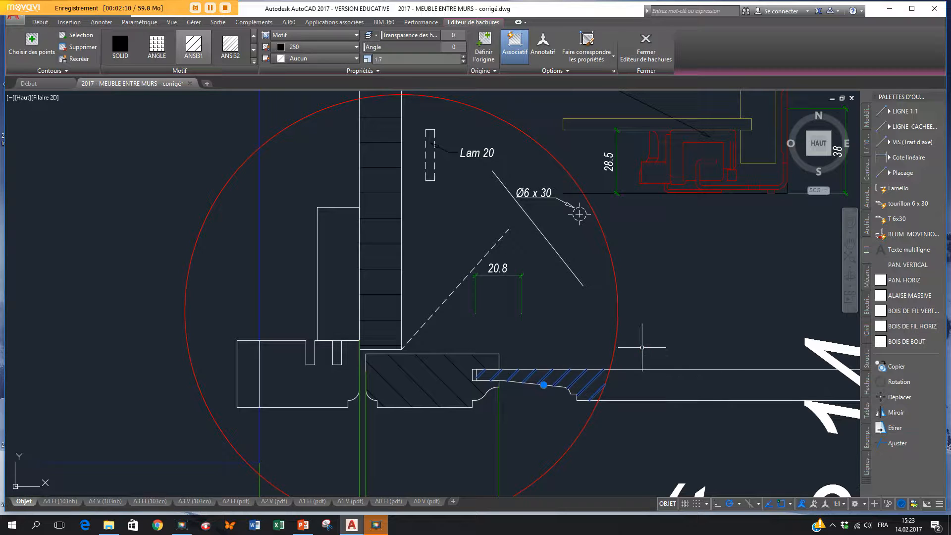
{"action": "left_click", "coordinate": [643, 347]}
{"action": "left_click", "coordinate": [647, 336]}
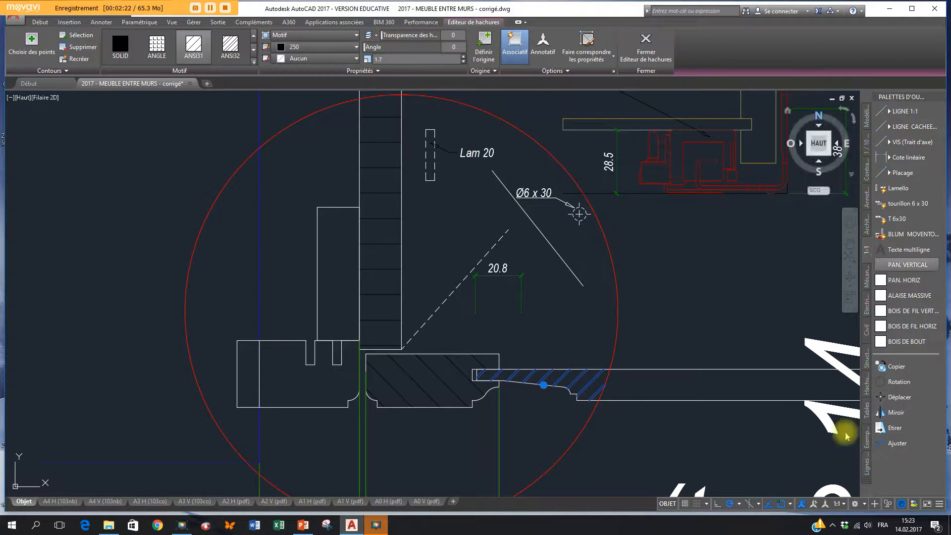
{"action": "key", "text": "Escape"}
- Review the layer list for the separate 1-1 and 1-10 layers used by the drawing
{"action": "scroll", "coordinate": [604, 322], "scroll_direction": "down", "scroll_amount": 6}
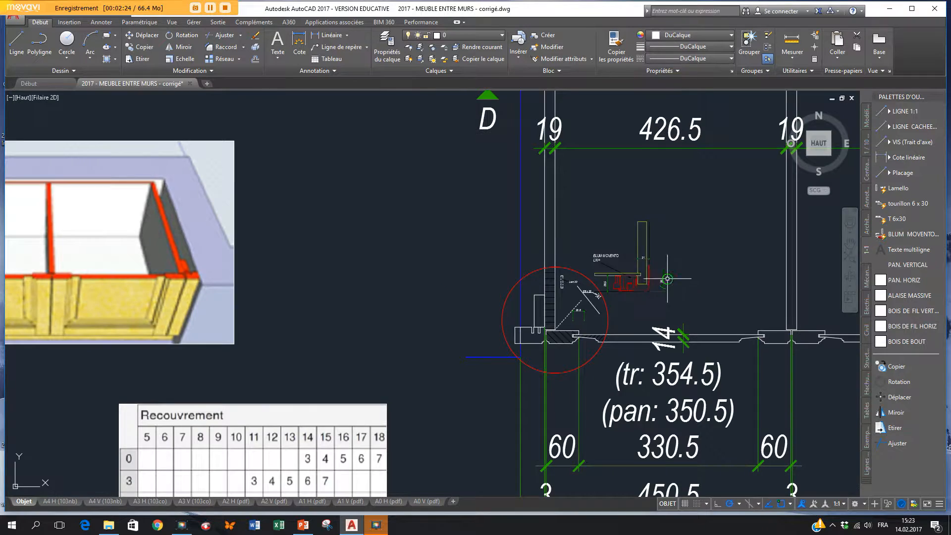
{"action": "middle_click_drag", "start_coordinate": [667, 279], "coordinate": [536, 331]}
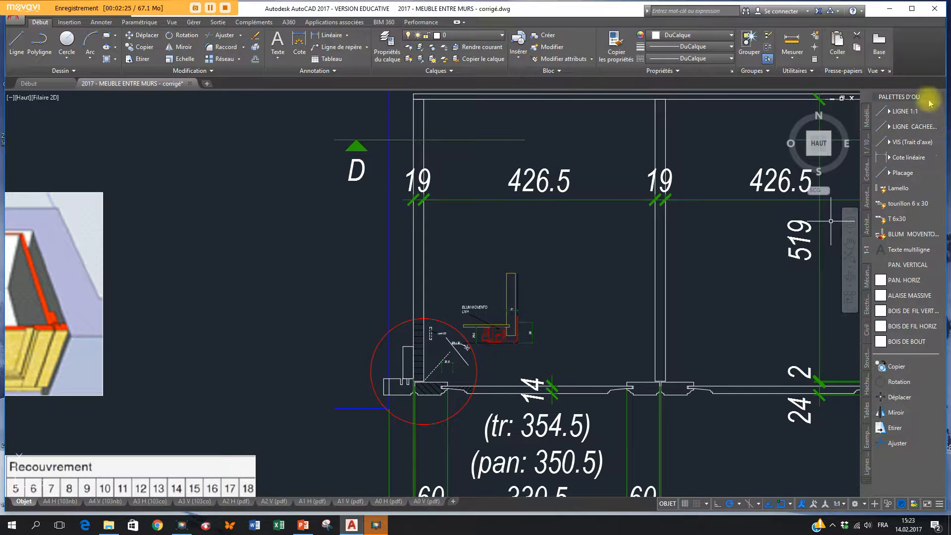
{"action": "left_click", "coordinate": [888, 426]}
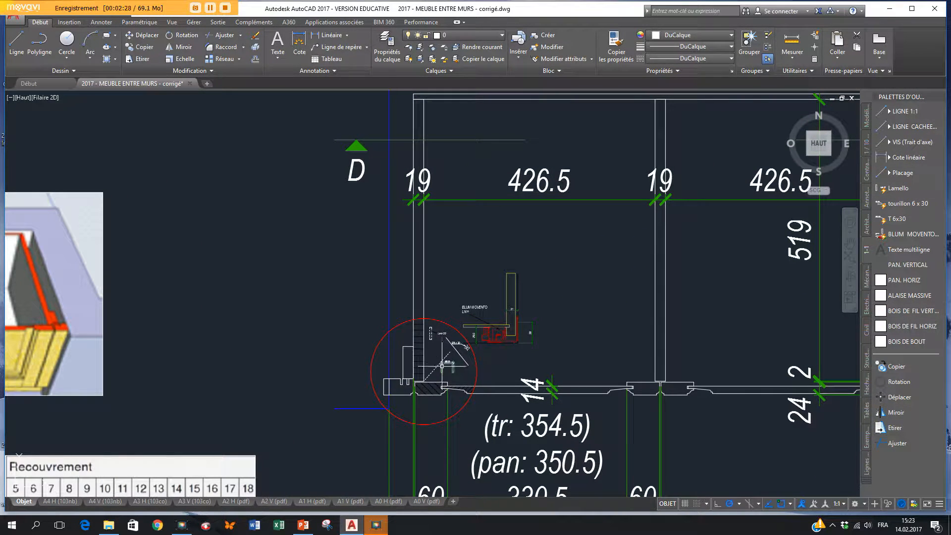
{"action": "scroll", "coordinate": [424, 372], "scroll_direction": "down", "scroll_amount": 4}
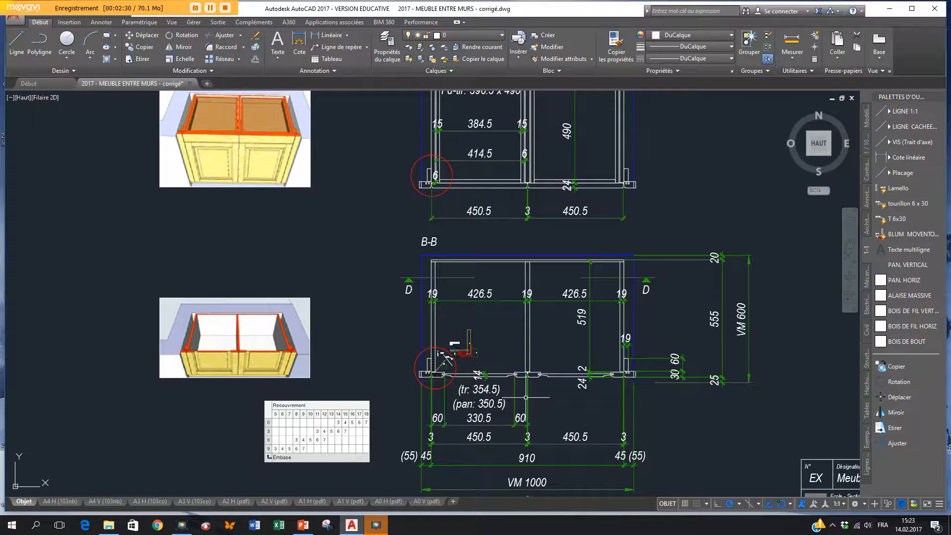
{"action": "scroll", "coordinate": [517, 375], "scroll_direction": "down", "scroll_amount": 4}
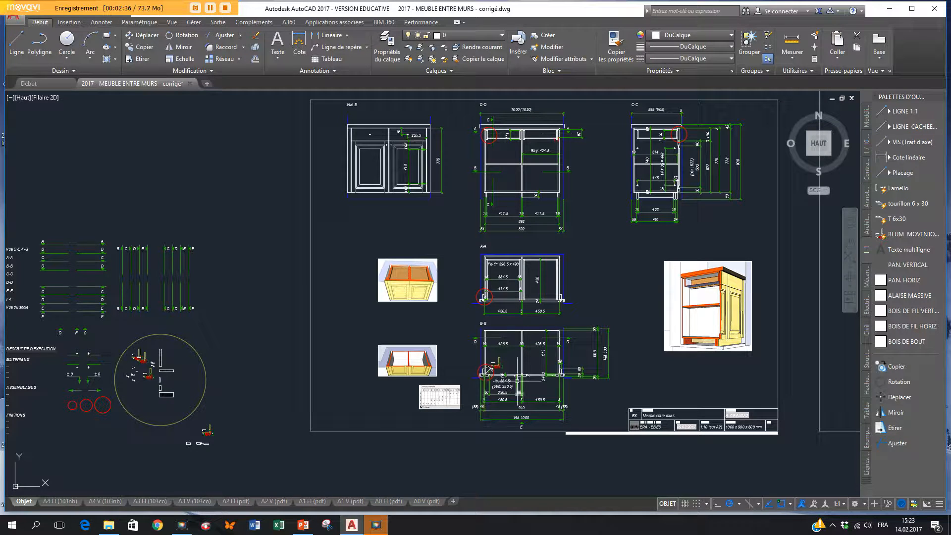
{"action": "left_click", "coordinate": [470, 37]}
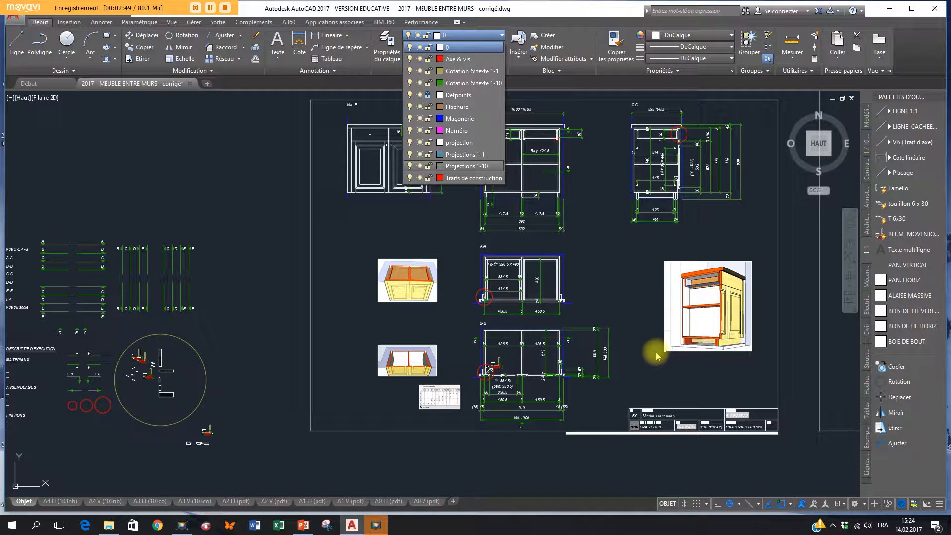
{"action": "left_click", "coordinate": [612, 287]}
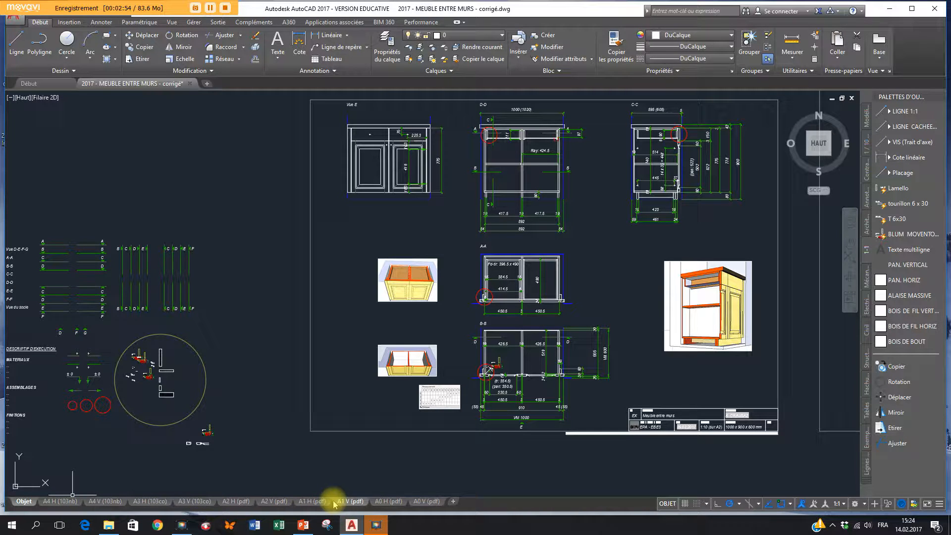
- Open the A2 H (pdf) layout and examine how section B-B and its detail circle appear on the sheet
{"action": "mouse_move", "coordinate": [270, 505]}
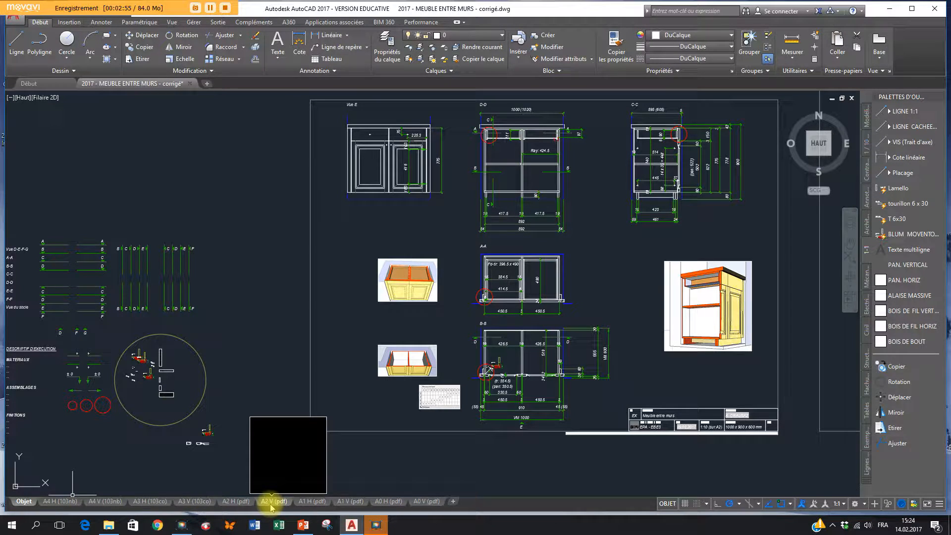
{"action": "left_click", "coordinate": [235, 501]}
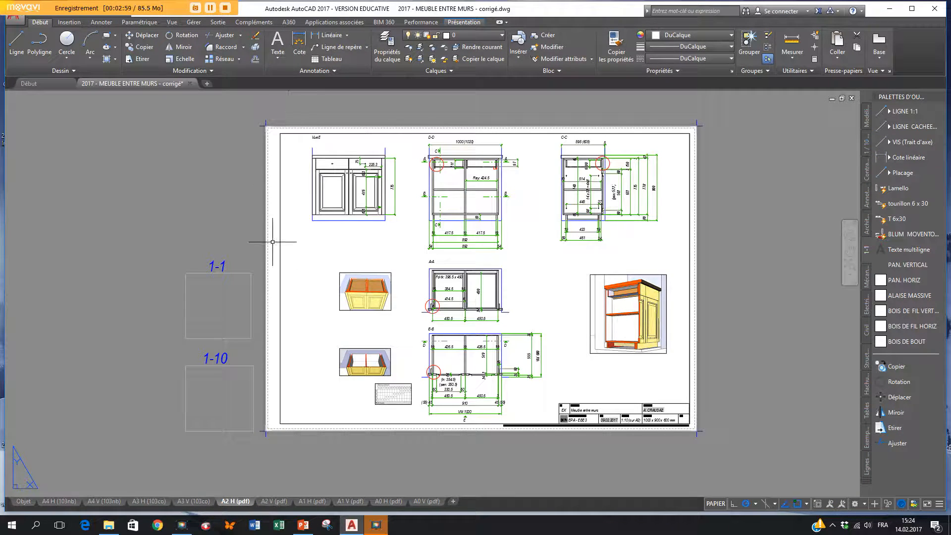
{"action": "scroll", "coordinate": [436, 372], "scroll_direction": "up", "scroll_amount": 8}
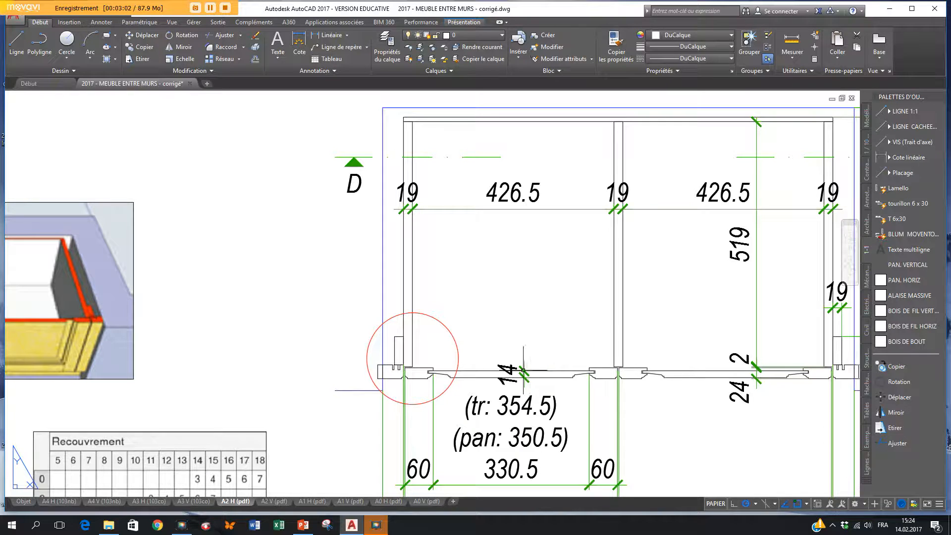
{"action": "scroll", "coordinate": [525, 369], "scroll_direction": "down", "scroll_amount": 8}
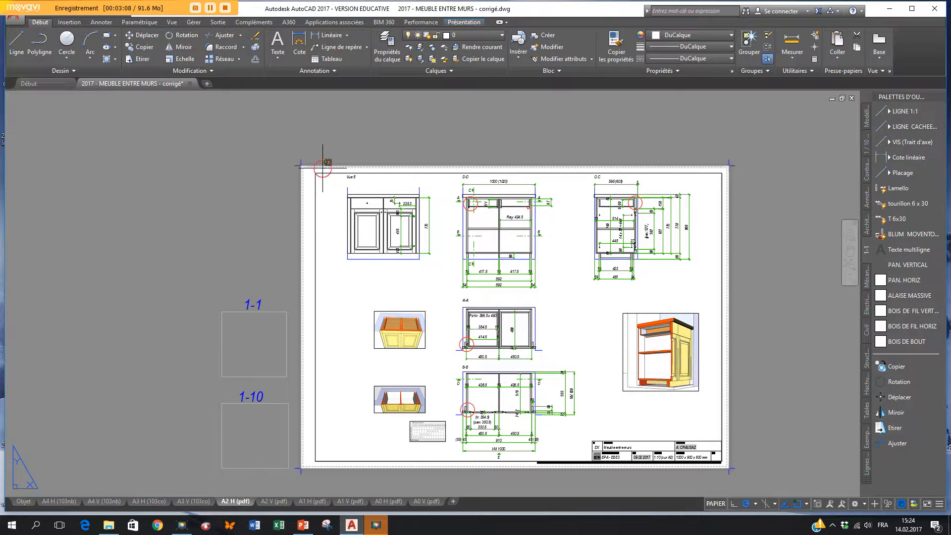
- Activate the sheet-sized viewport in the A2 H (pdf) layout and review which layers are frozen in it
{"action": "left_click", "coordinate": [321, 167]}
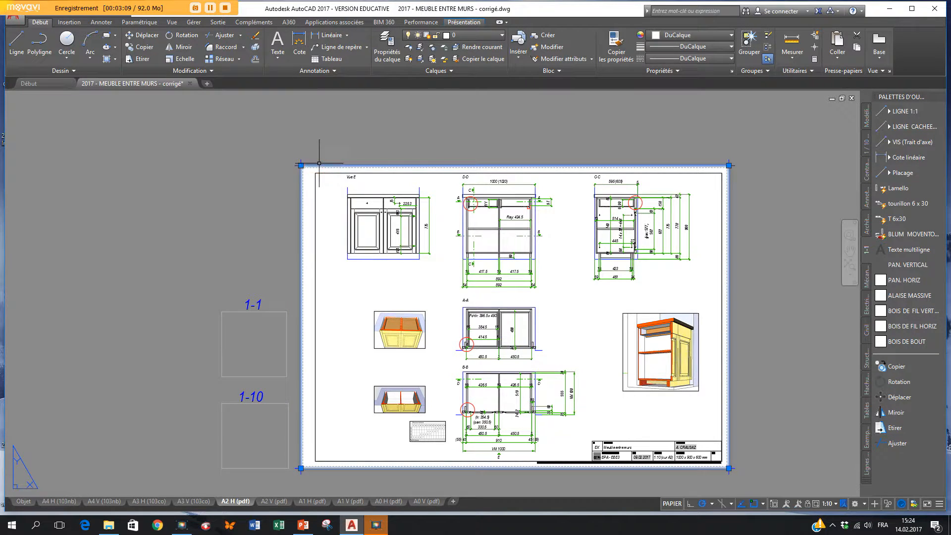
{"action": "double_click", "coordinate": [438, 279]}
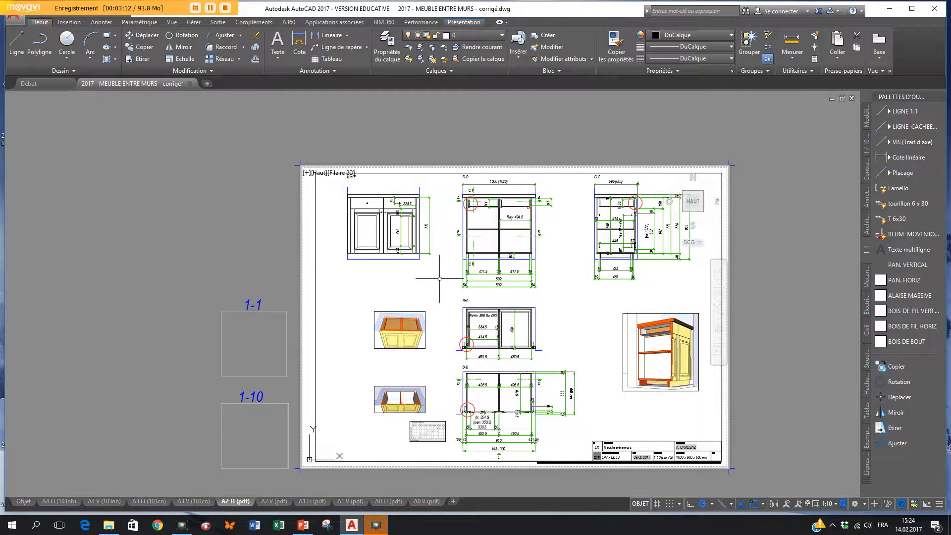
{"action": "left_click", "coordinate": [477, 37]}
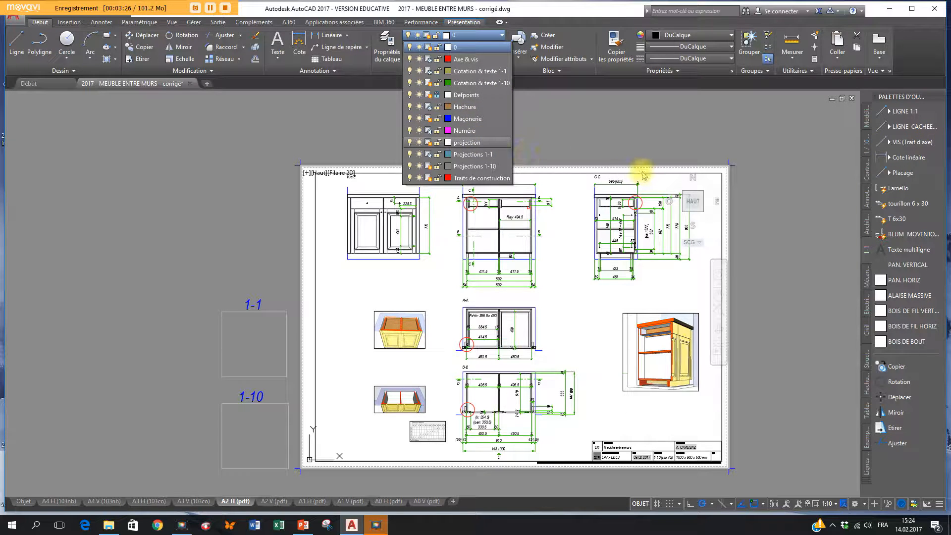
{"action": "left_click", "coordinate": [639, 141]}
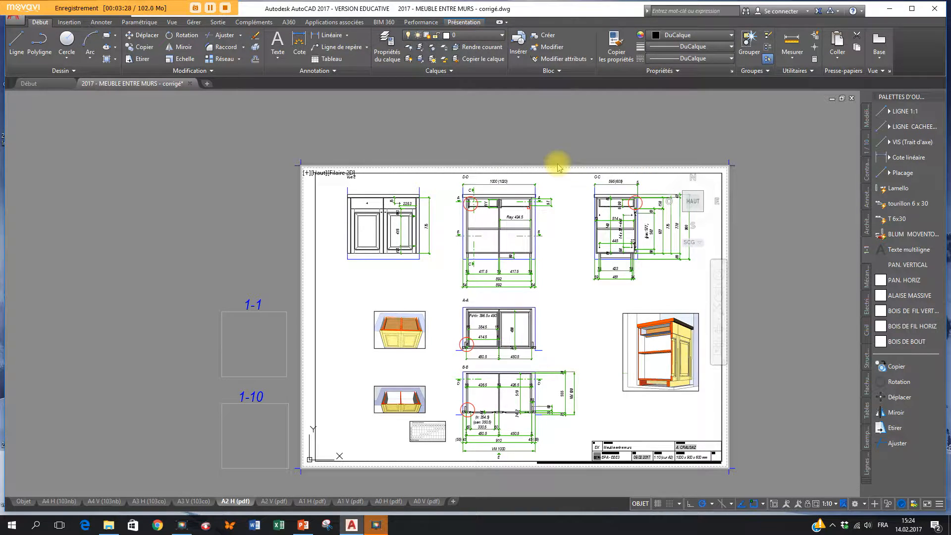
- Open the A2 V (pdf) layout and copy the 1-1 viewport frame into the sheet's upper left corner
{"action": "left_click", "coordinate": [276, 501]}
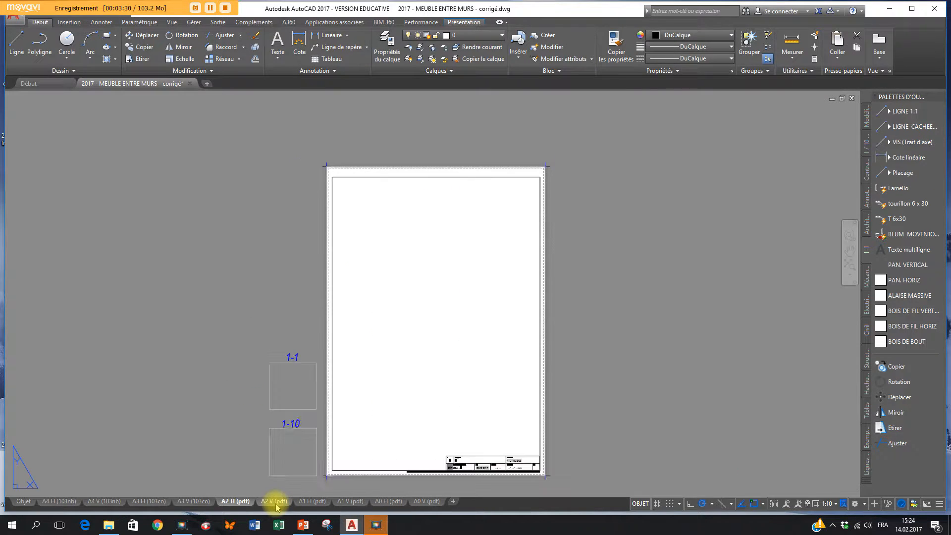
{"action": "left_click", "coordinate": [282, 362]}
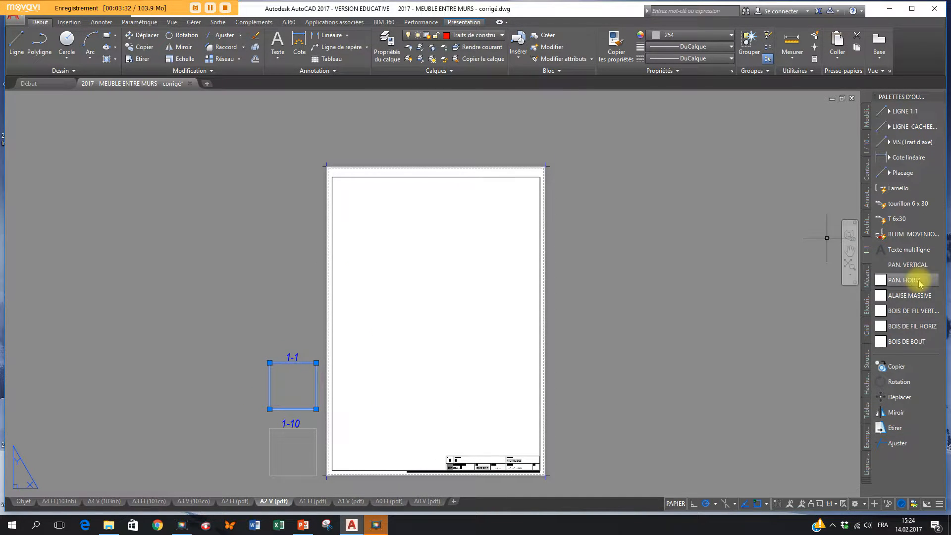
{"action": "left_click", "coordinate": [893, 366]}
{"action": "left_click", "coordinate": [269, 363]}
{"action": "left_click", "coordinate": [341, 182]}
- Enlarge the copied 1-1 viewport from its lower right corner so it covers most of the sheet's upper half
{"action": "left_click", "coordinate": [393, 217]}
{"action": "left_click", "coordinate": [384, 213]}
{"action": "left_click", "coordinate": [389, 229]}
{"action": "left_click", "coordinate": [509, 342]}
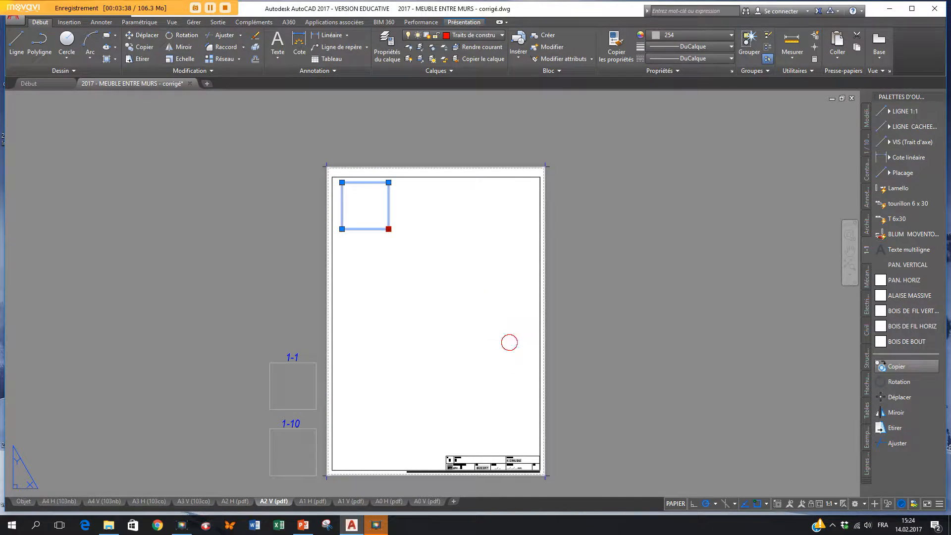
- Delete the sheet-sized viewport that overlaps the copied 1-1 viewport on the A2 V (pdf) layout
{"action": "double_click", "coordinate": [441, 234]}
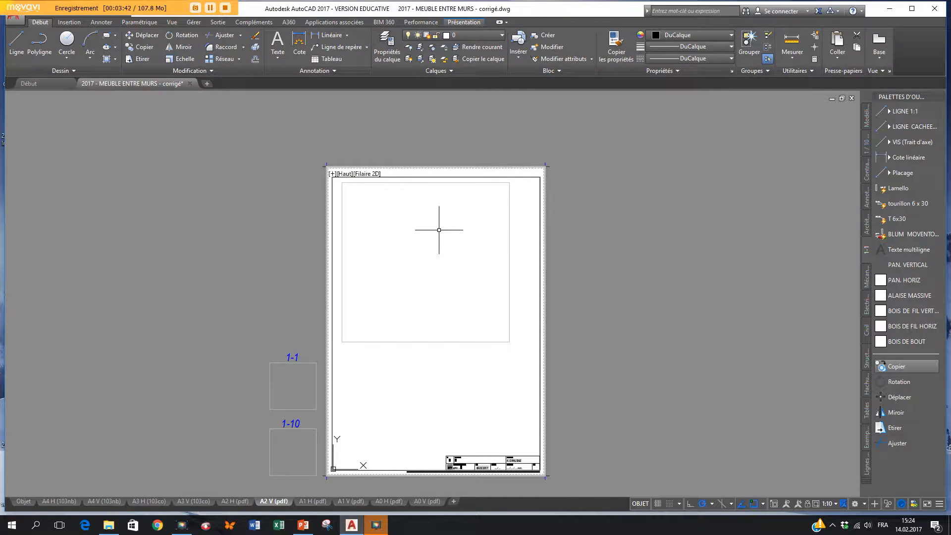
{"action": "scroll", "coordinate": [439, 230], "scroll_direction": "down", "scroll_amount": 8}
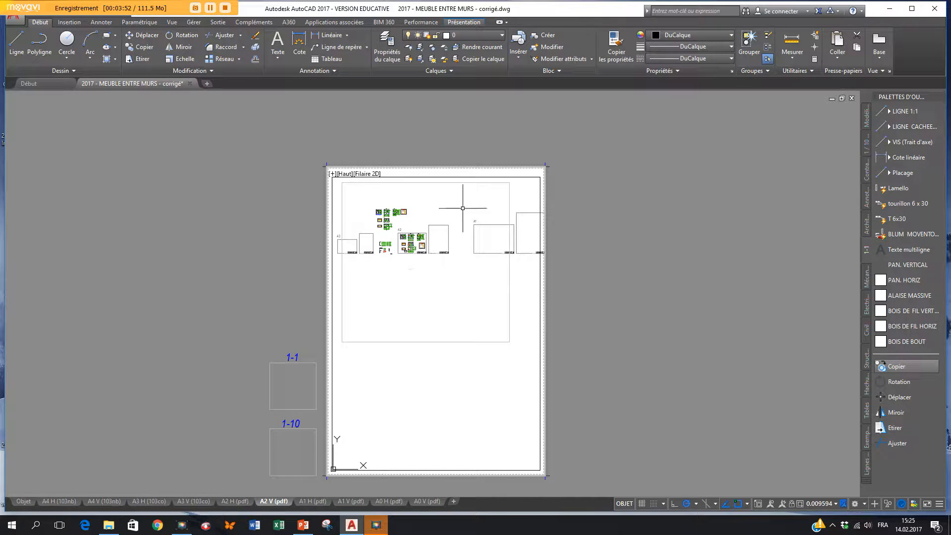
{"action": "double_click", "coordinate": [562, 149]}
{"action": "left_click", "coordinate": [536, 165]}
{"action": "key", "text": "Delete"}
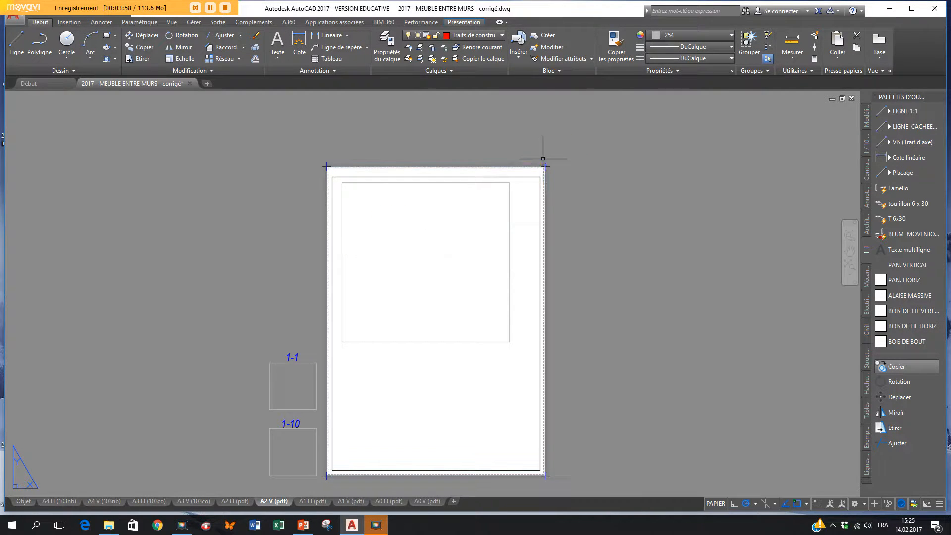
- Demonstrate switching between model space inside the copied viewport and paper space on the sheet
{"action": "double_click", "coordinate": [473, 230]}
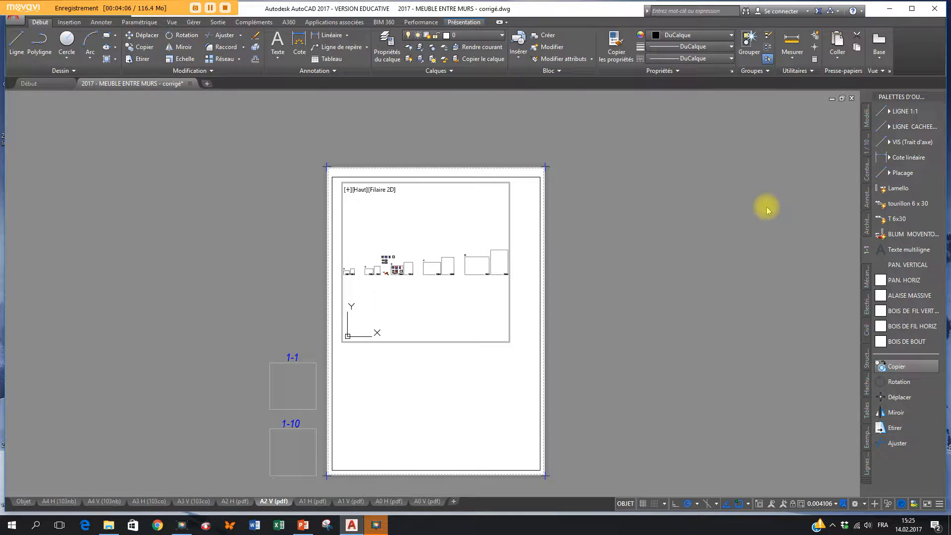
{"action": "double_click", "coordinate": [733, 206]}
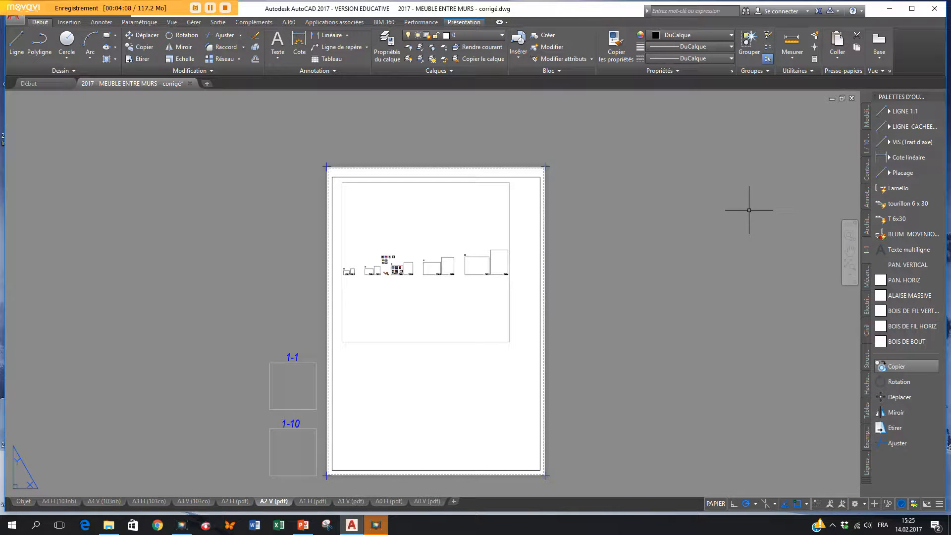
{"action": "double_click", "coordinate": [458, 303]}
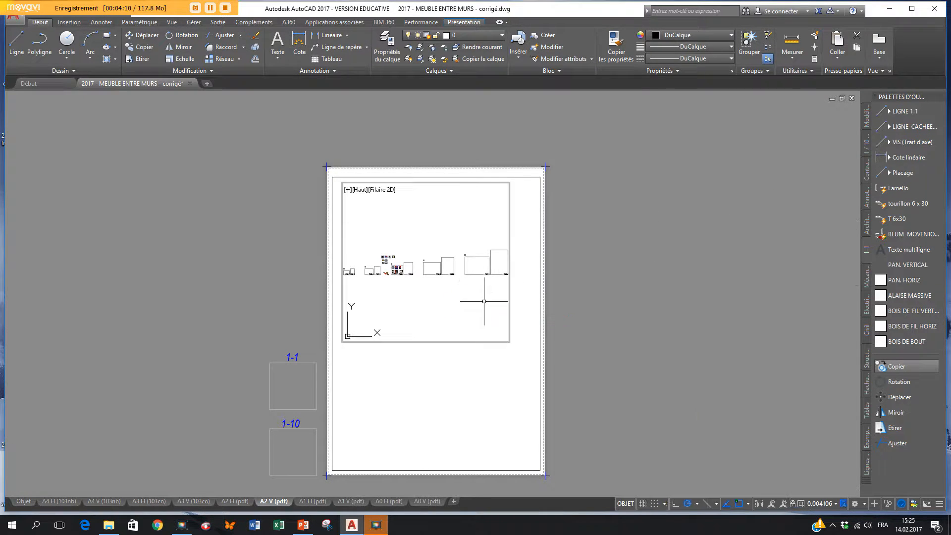
{"action": "left_click", "coordinate": [623, 504]}
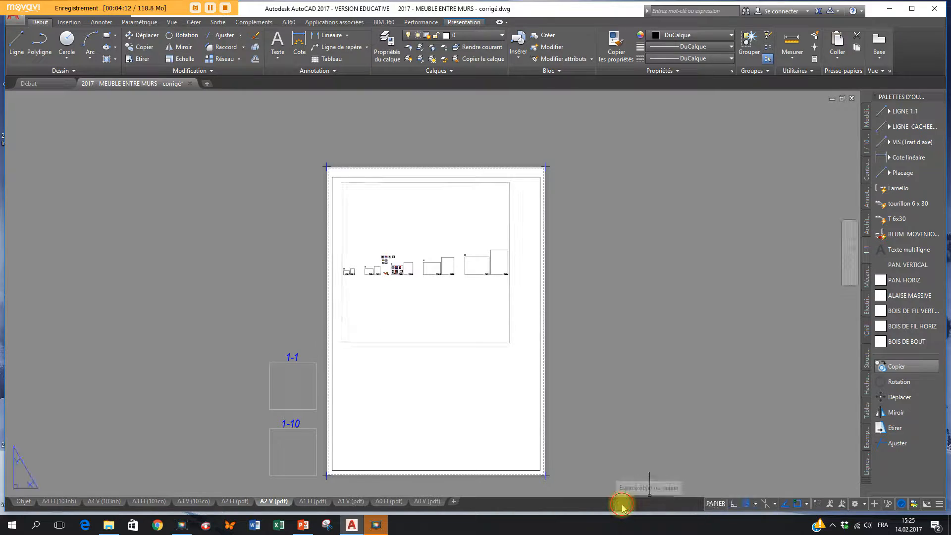
{"action": "scroll", "coordinate": [581, 372], "scroll_direction": "down", "scroll_amount": 4}
{"action": "scroll", "coordinate": [595, 314], "scroll_direction": "up", "scroll_amount": 6}
{"action": "scroll", "coordinate": [597, 314], "scroll_direction": "down", "scroll_amount": 4}
{"action": "scroll", "coordinate": [600, 314], "scroll_direction": "up", "scroll_amount": 2}
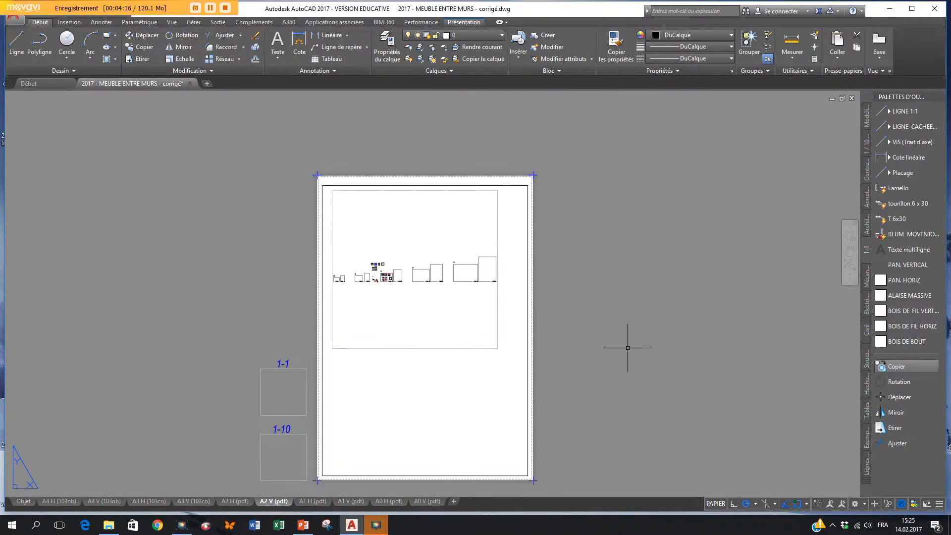
- Frame the detail circle of section B-B inside the copied viewport and return to paper space to inspect it
{"action": "double_click", "coordinate": [424, 313]}
{"action": "scroll", "coordinate": [419, 297], "scroll_direction": "down", "scroll_amount": 4}
{"action": "scroll", "coordinate": [419, 296], "scroll_direction": "up", "scroll_amount": 5}
{"action": "scroll", "coordinate": [420, 293], "scroll_direction": "down", "scroll_amount": 7}
{"action": "scroll", "coordinate": [393, 276], "scroll_direction": "up", "scroll_amount": 10}
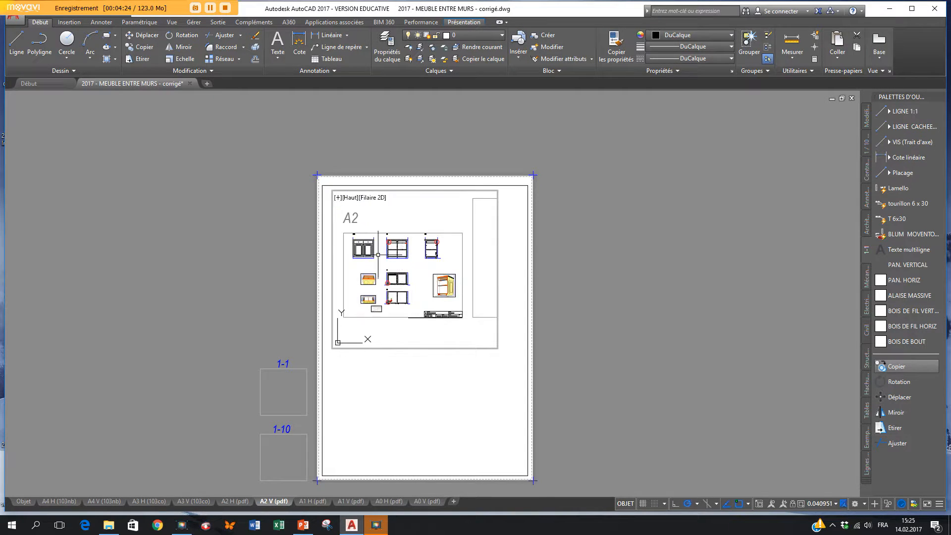
{"action": "scroll", "coordinate": [399, 278], "scroll_direction": "up", "scroll_amount": 12}
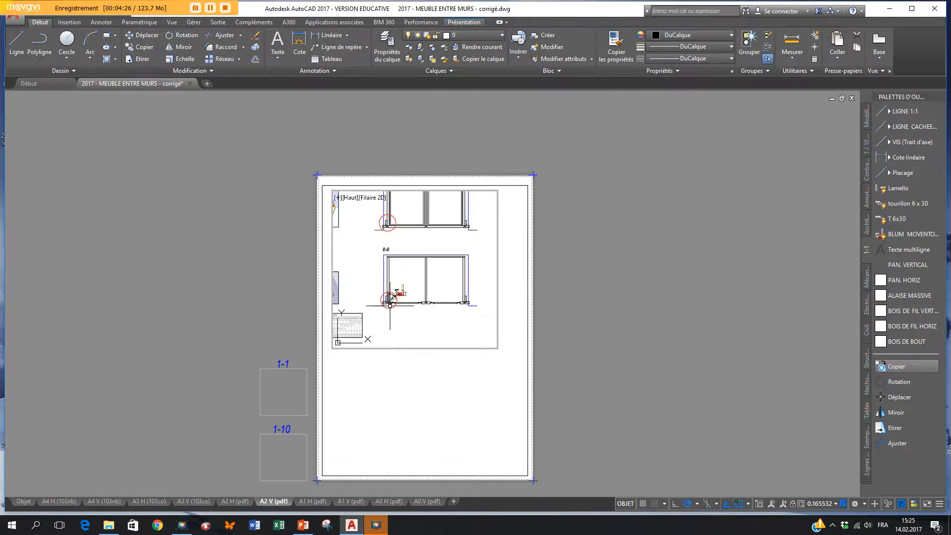
{"action": "middle_click_drag", "start_coordinate": [421, 284], "coordinate": [448, 264]}
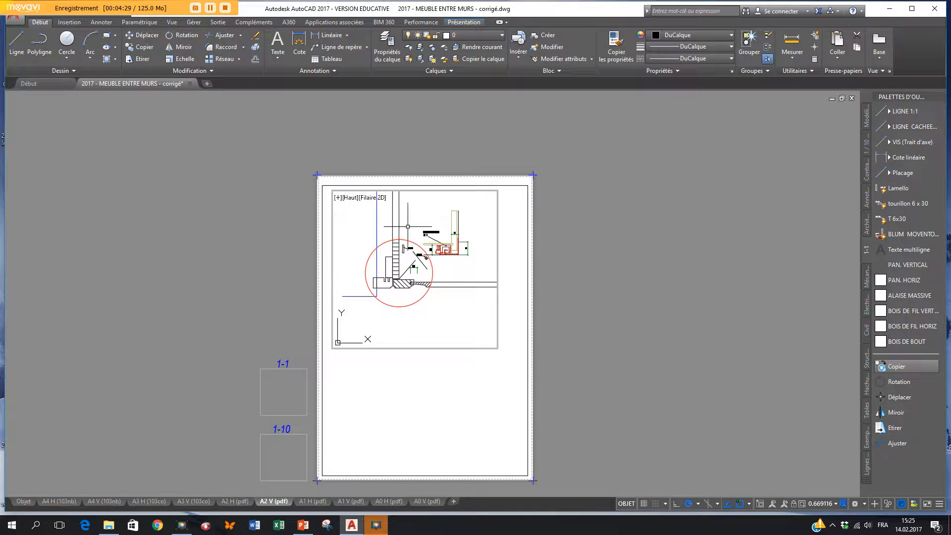
{"action": "double_click", "coordinate": [679, 241]}
{"action": "scroll", "coordinate": [397, 265], "scroll_direction": "up", "scroll_amount": 6}
{"action": "scroll", "coordinate": [507, 270], "scroll_direction": "down", "scroll_amount": 2}
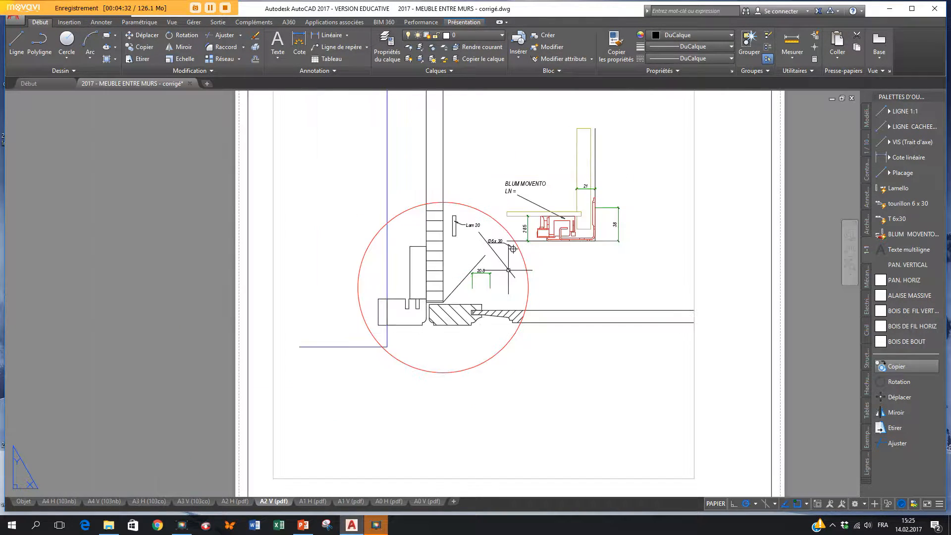
- Show the whole of section B-B in the viewport and review the layers displayed or frozen there
{"action": "double_click", "coordinate": [537, 259]}
{"action": "scroll", "coordinate": [537, 259], "scroll_direction": "down", "scroll_amount": 6}
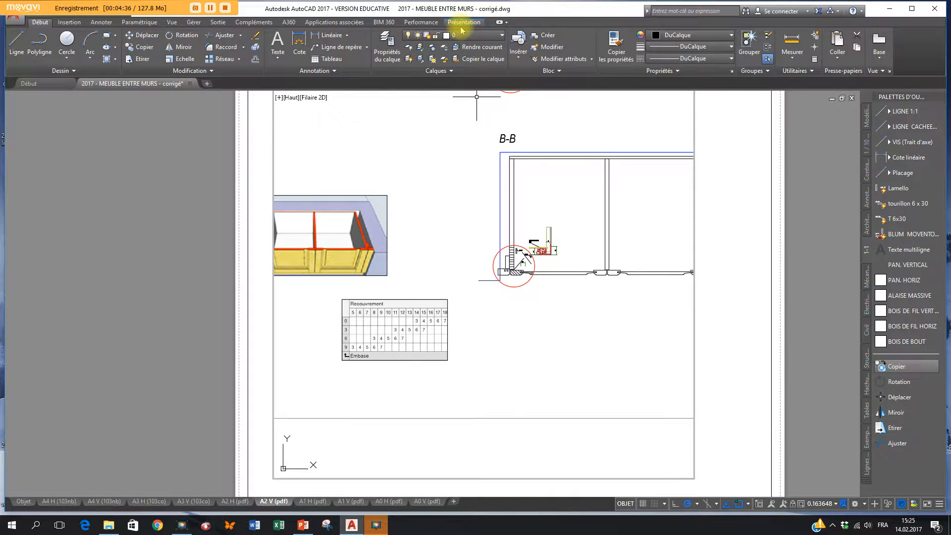
{"action": "left_click", "coordinate": [461, 35]}
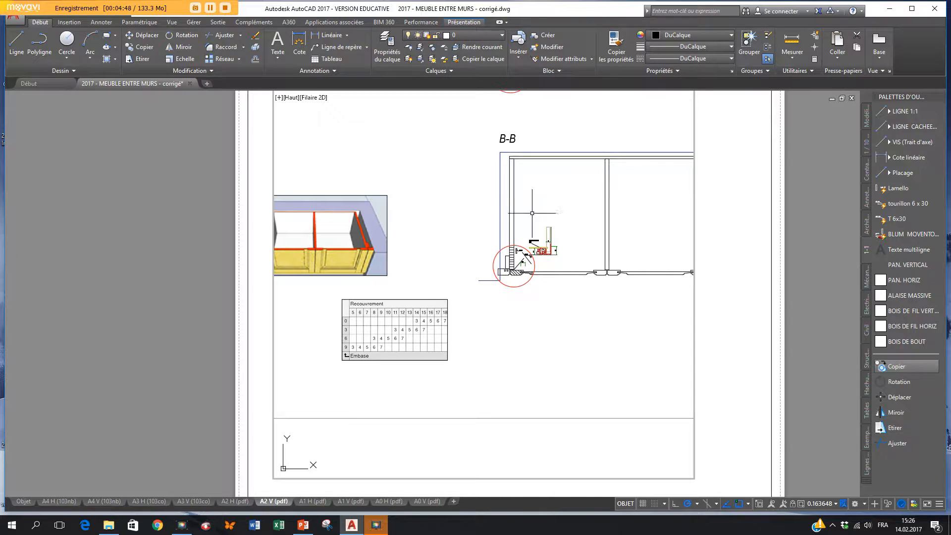
- Move the red detail circle of section B-B to the Cotation & texte 1-10 layer and return to paper space
{"action": "left_click", "coordinate": [503, 248]}
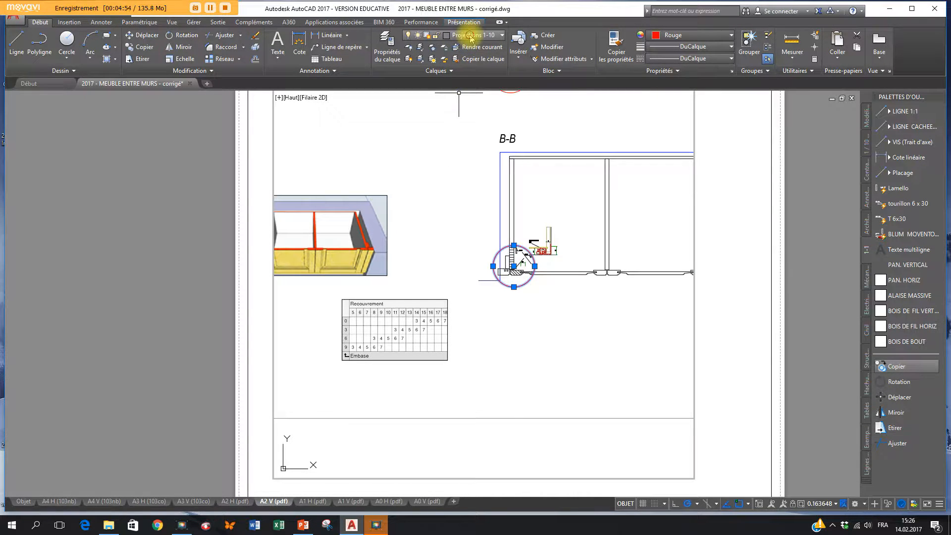
{"action": "left_click", "coordinate": [471, 36]}
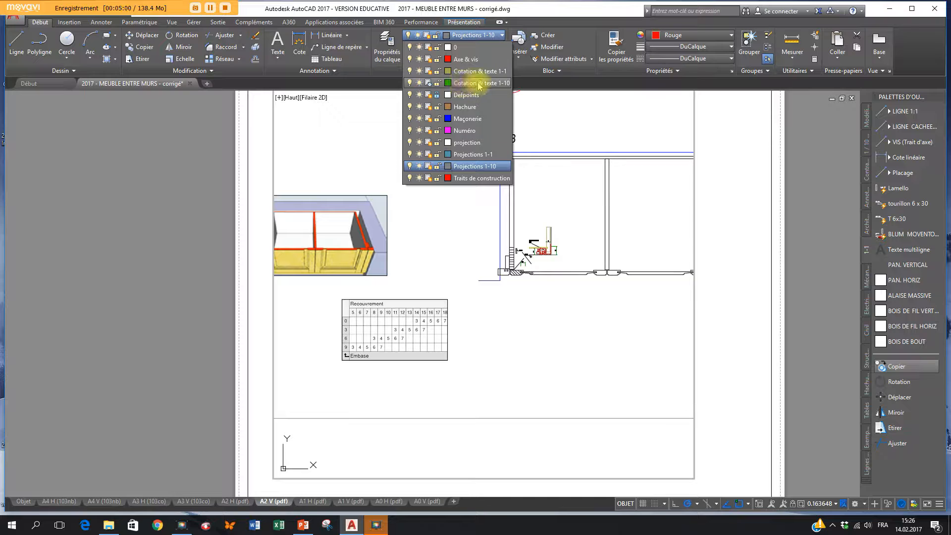
{"action": "left_click", "coordinate": [493, 85]}
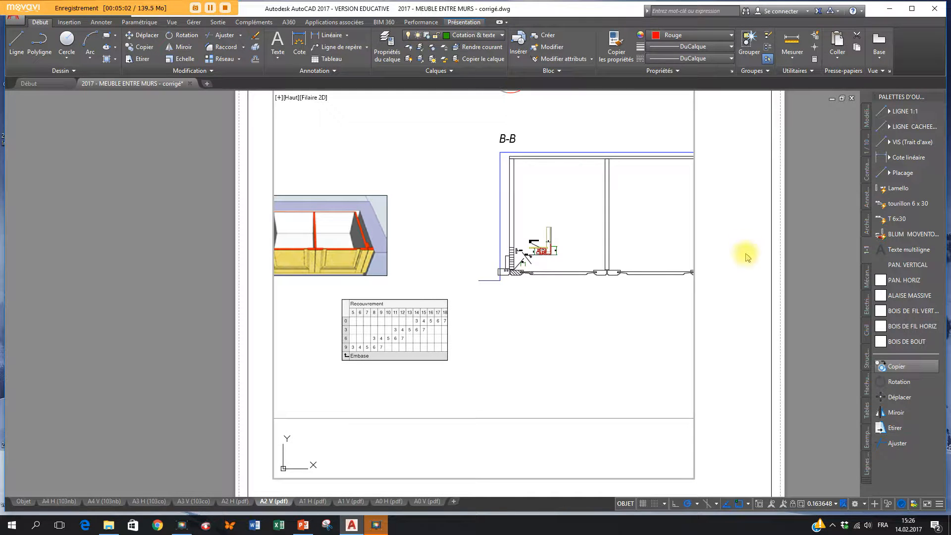
{"action": "double_click", "coordinate": [747, 237]}
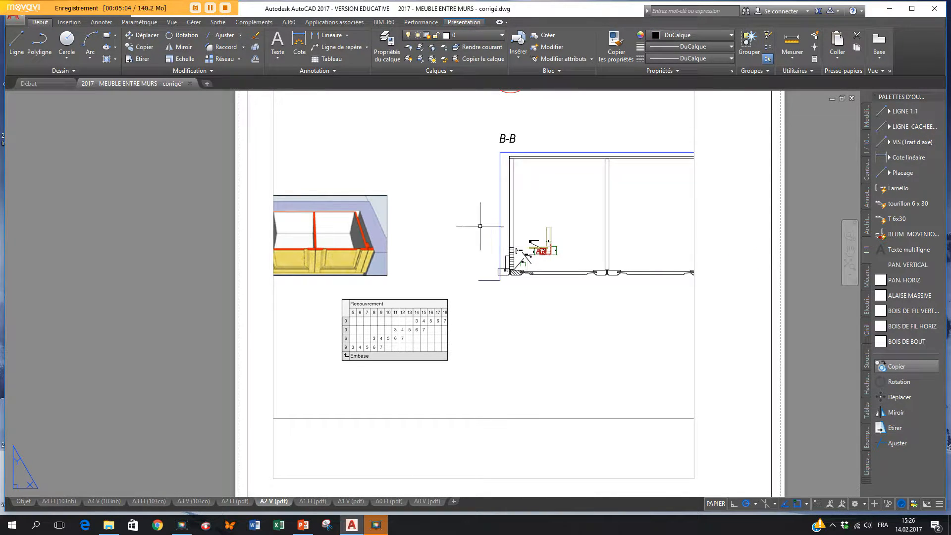
- Switch to model space and check the layer of the red detail circle in section B-B
{"action": "left_click", "coordinate": [23, 500]}
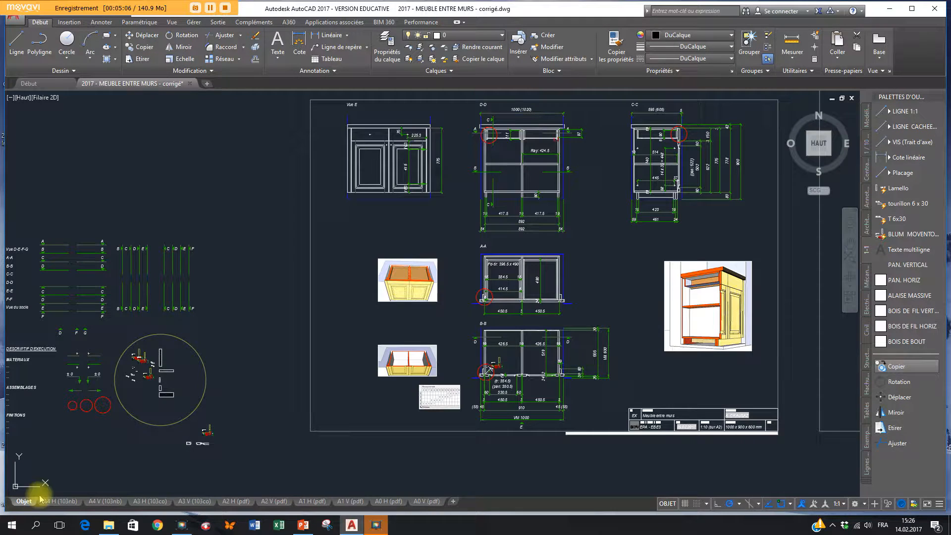
{"action": "scroll", "coordinate": [483, 366], "scroll_direction": "up", "scroll_amount": 6}
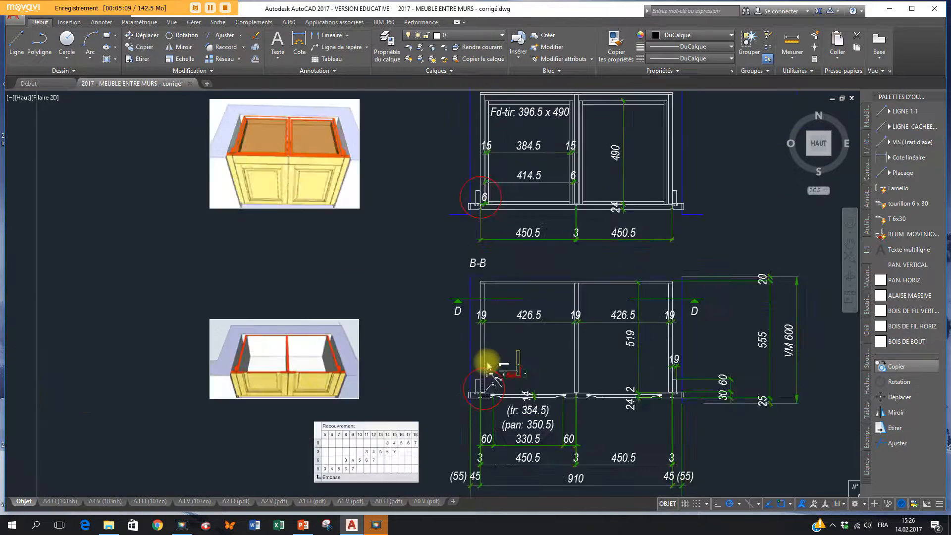
{"action": "left_click", "coordinate": [460, 383]}
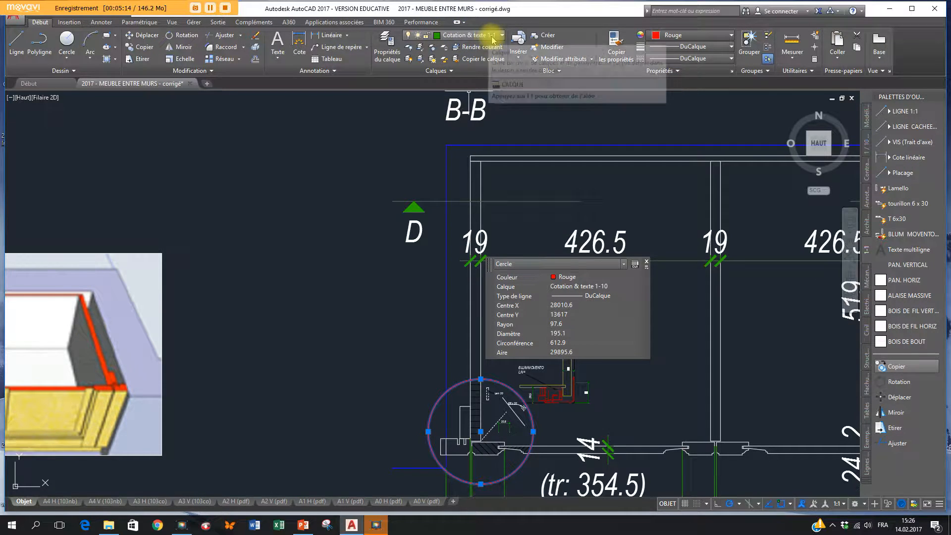
{"action": "key", "text": "Escape"}
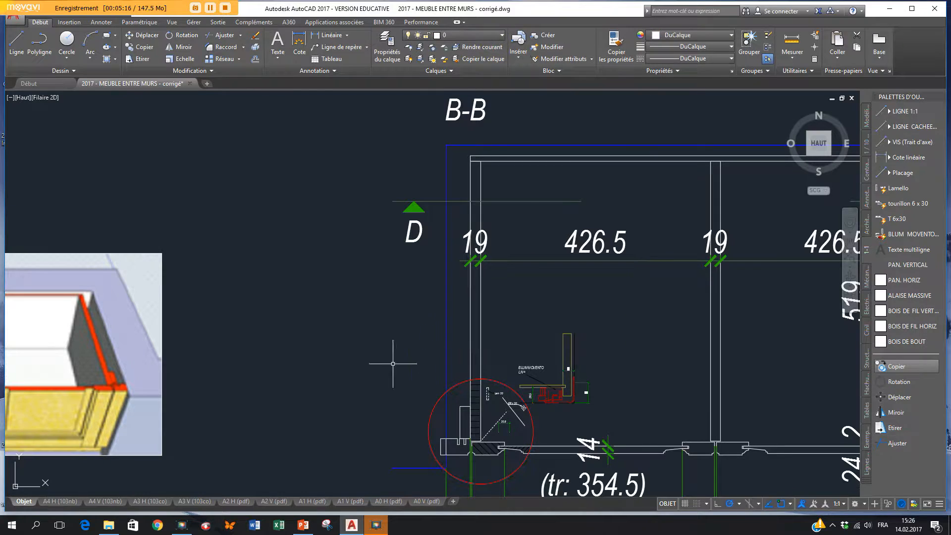
{"action": "scroll", "coordinate": [366, 396], "scroll_direction": "down", "scroll_amount": 1}
{"action": "middle_click_drag", "start_coordinate": [477, 400], "coordinate": [441, 302]}
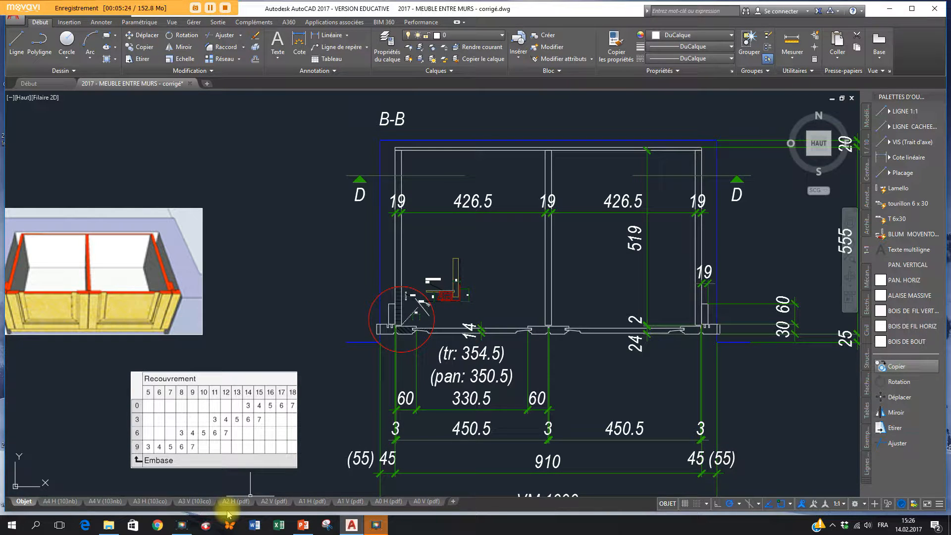
- Open the A1 H (pdf) layout and delete the Lamello, dowel, lines and dimension drawn inside section B-B's detail circle
{"action": "left_click", "coordinate": [353, 502]}
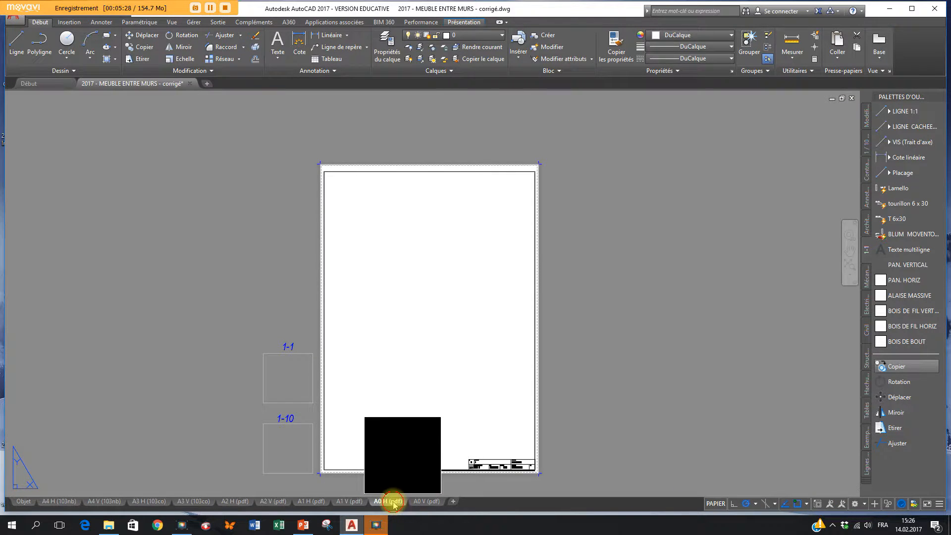
{"action": "left_click", "coordinate": [396, 502]}
{"action": "left_click", "coordinate": [310, 501]}
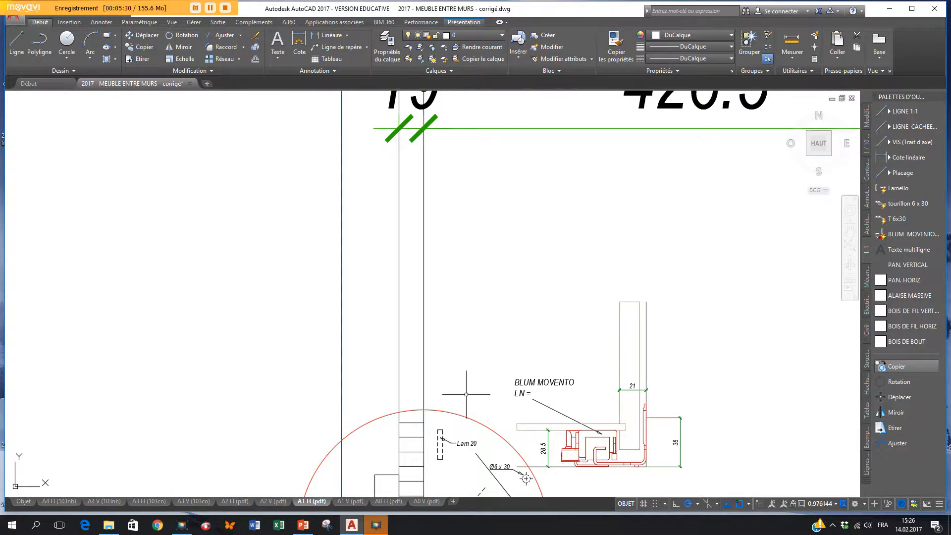
{"action": "scroll", "coordinate": [498, 315], "scroll_direction": "up", "scroll_amount": 5}
{"action": "left_click", "coordinate": [501, 380]}
{"action": "left_click", "coordinate": [453, 347]}
{"action": "key", "text": "Delete"}
{"action": "left_click", "coordinate": [429, 290]}
{"action": "left_click", "coordinate": [406, 269]}
{"action": "key", "text": "Delete"}
- Delete the BLUM MOVENTO drawer runner detail with its dimensions and label beside the detail circle
{"action": "left_click", "coordinate": [694, 318]}
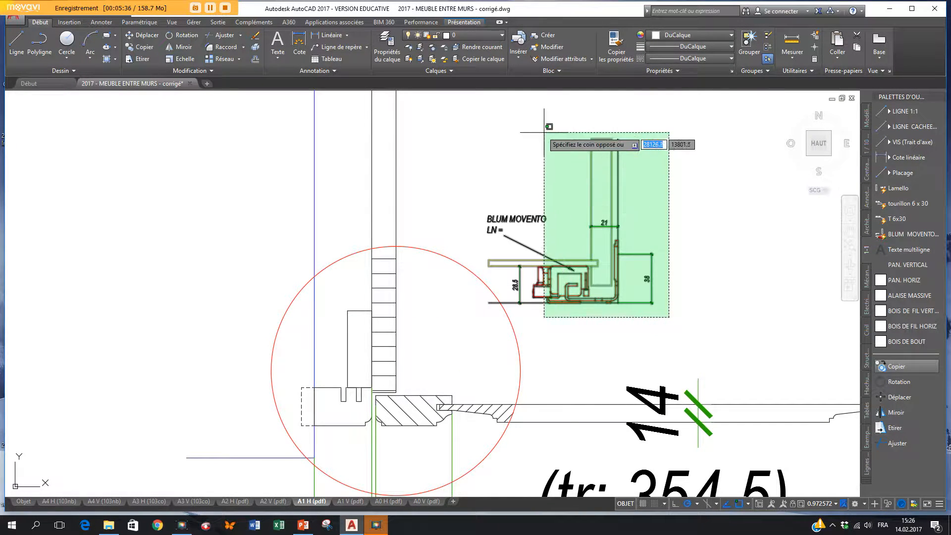
{"action": "left_click", "coordinate": [541, 156]}
{"action": "key", "text": "Delete"}
- Delete the hatches of the cabinet side, door frame and door panel inside the detail circle
{"action": "left_click", "coordinate": [387, 364]}
{"action": "key", "text": "Delete"}
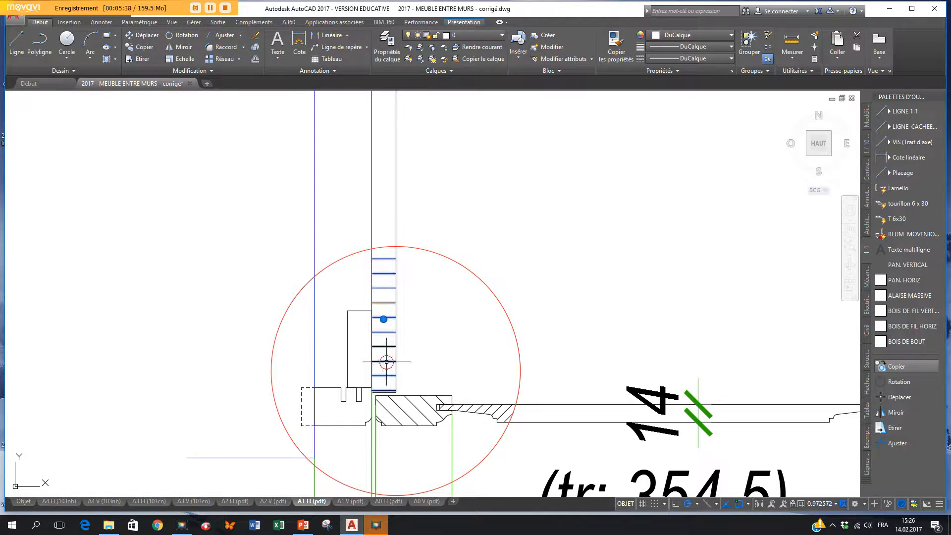
{"action": "left_click", "coordinate": [396, 410]}
{"action": "key", "text": "Delete"}
{"action": "left_click", "coordinate": [465, 408]}
{"action": "key", "text": "Delete"}
{"action": "scroll", "coordinate": [341, 391], "scroll_direction": "up", "scroll_amount": 4}
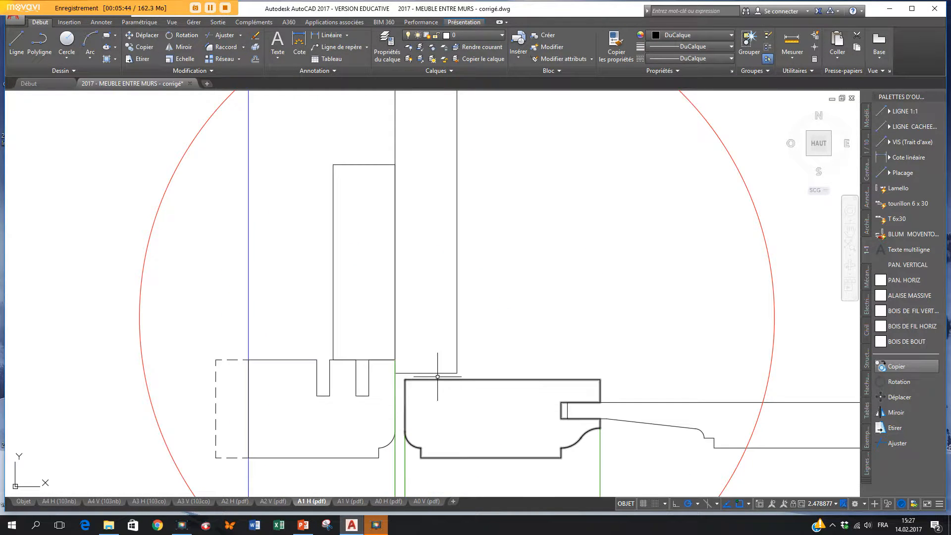
- Insert a Lamello from the 1:1 palette at the wall filler's groove nearest the cabinet side
{"action": "scroll", "coordinate": [435, 365], "scroll_direction": "down", "scroll_amount": 2}
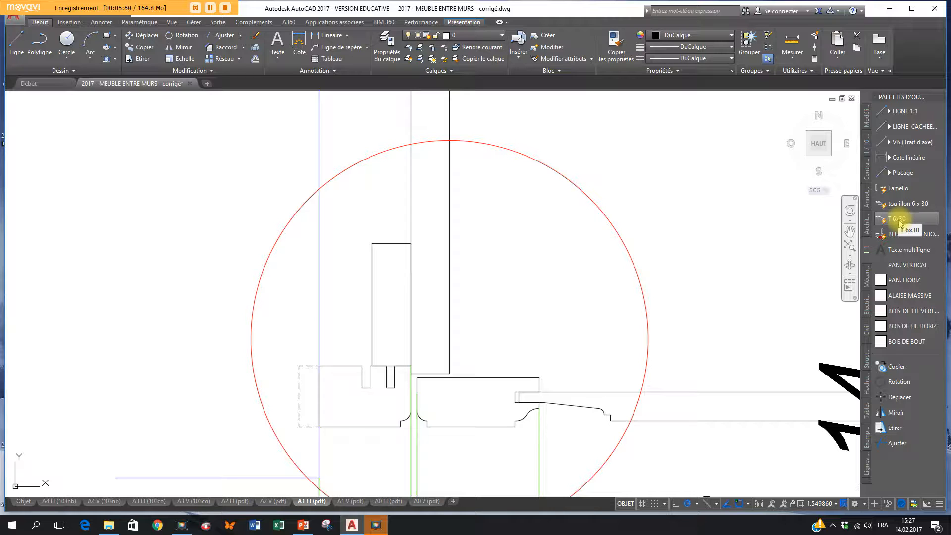
{"action": "left_click", "coordinate": [892, 192]}
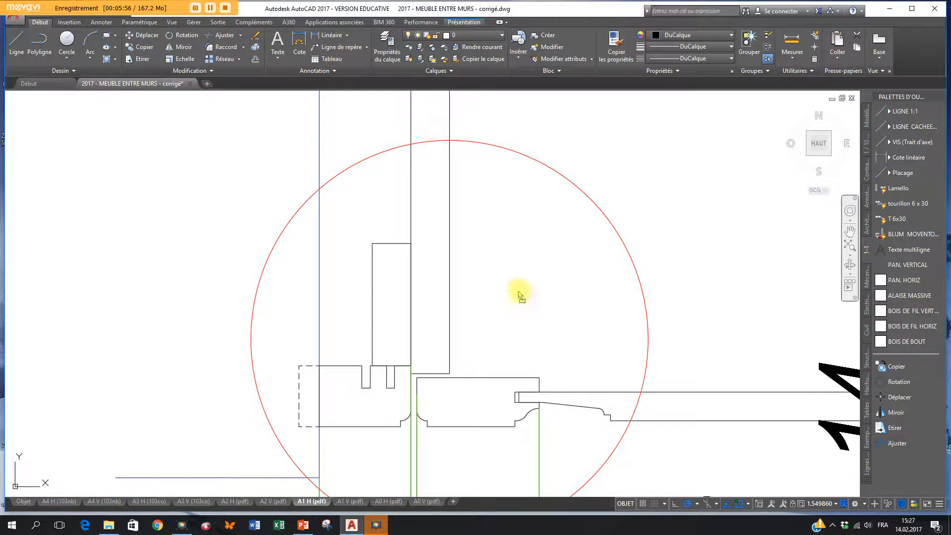
{"action": "scroll", "coordinate": [392, 363], "scroll_direction": "up", "scroll_amount": 4}
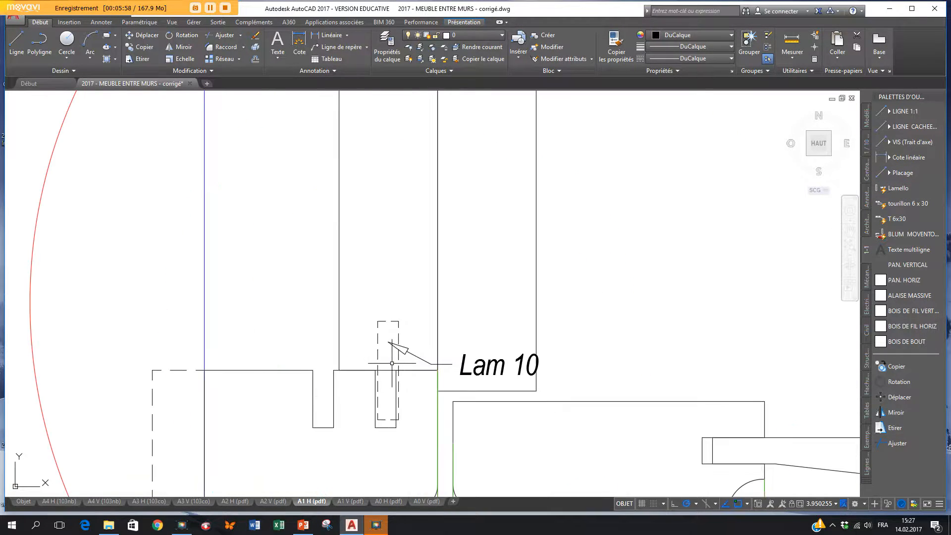
- Move the Lamello so that its edge lines up with the edge of the wall filler's groove
{"action": "left_click", "coordinate": [400, 363]}
{"action": "scroll", "coordinate": [399, 367], "scroll_direction": "up", "scroll_amount": 4}
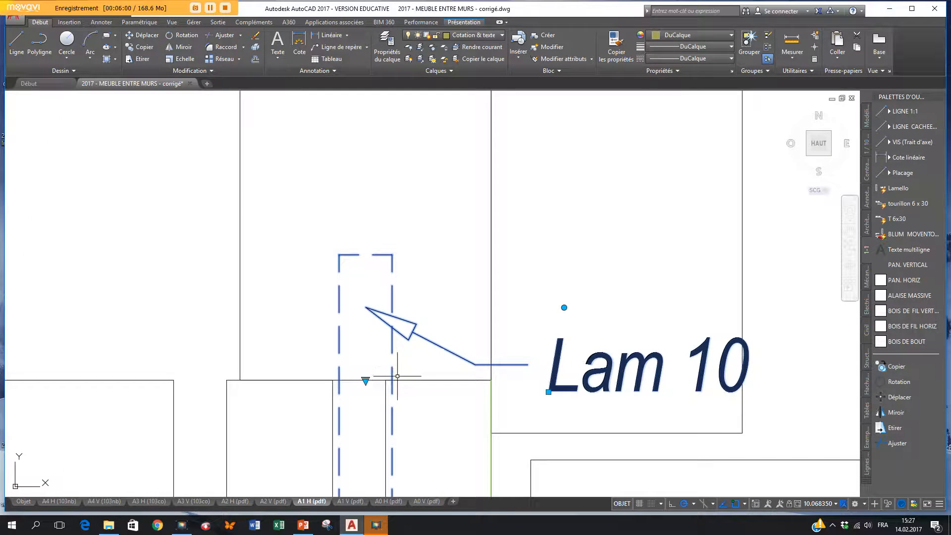
{"action": "left_click", "coordinate": [885, 398]}
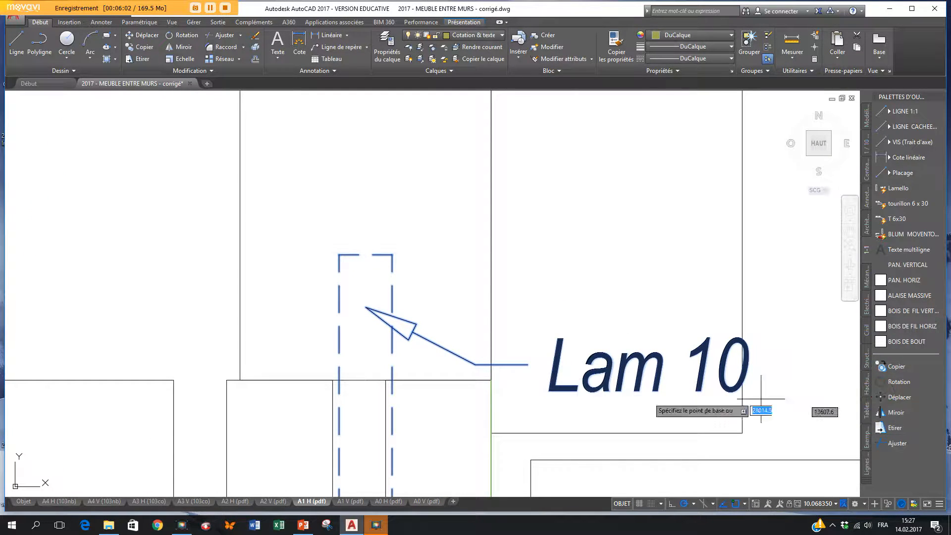
{"action": "left_click", "coordinate": [392, 379]}
{"action": "left_click", "coordinate": [386, 380]}
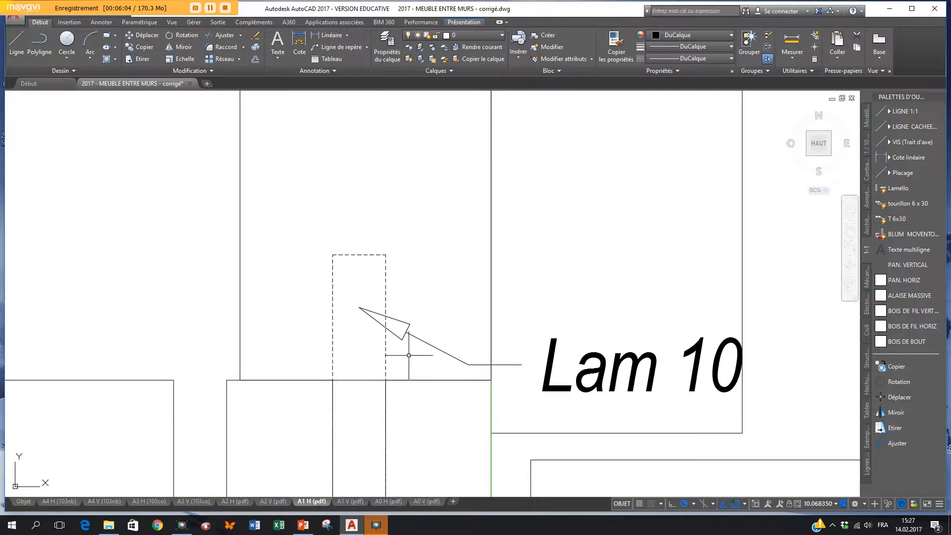
- Try the Lam 20 size on the Lamello symbol and set it back to Lam 10
{"action": "scroll", "coordinate": [454, 311], "scroll_direction": "down", "scroll_amount": 6}
{"action": "scroll", "coordinate": [488, 326], "scroll_direction": "up", "scroll_amount": 2}
{"action": "left_click", "coordinate": [487, 335]}
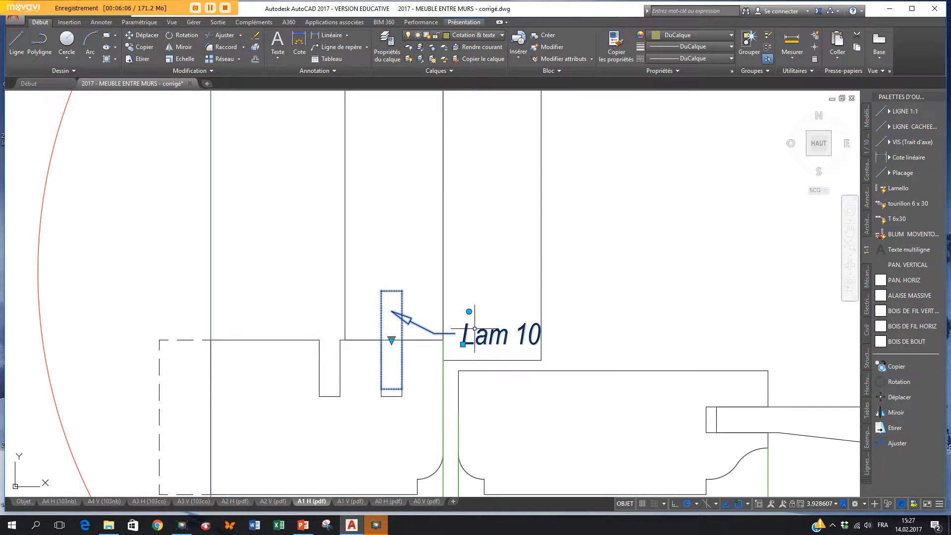
{"action": "left_click", "coordinate": [393, 341]}
{"action": "left_click", "coordinate": [415, 367]}
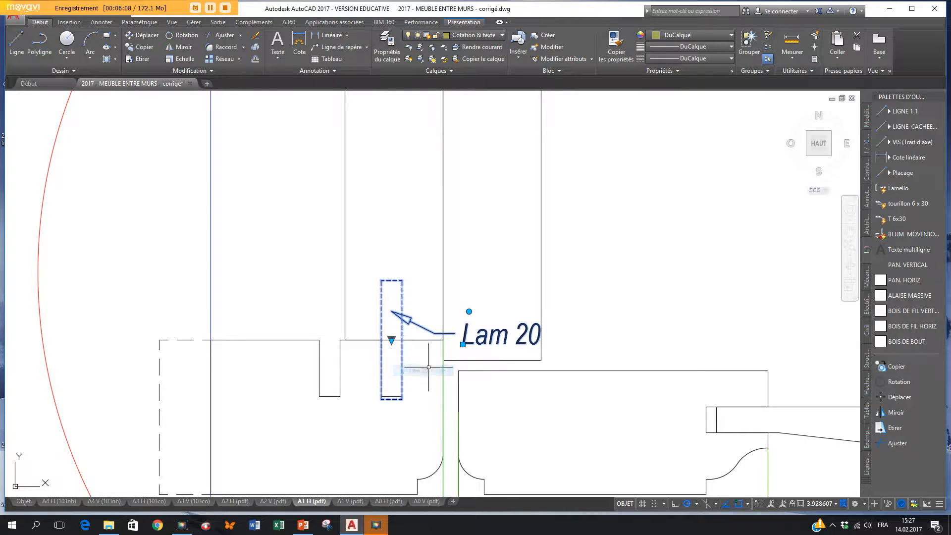
{"action": "left_click", "coordinate": [395, 399]}
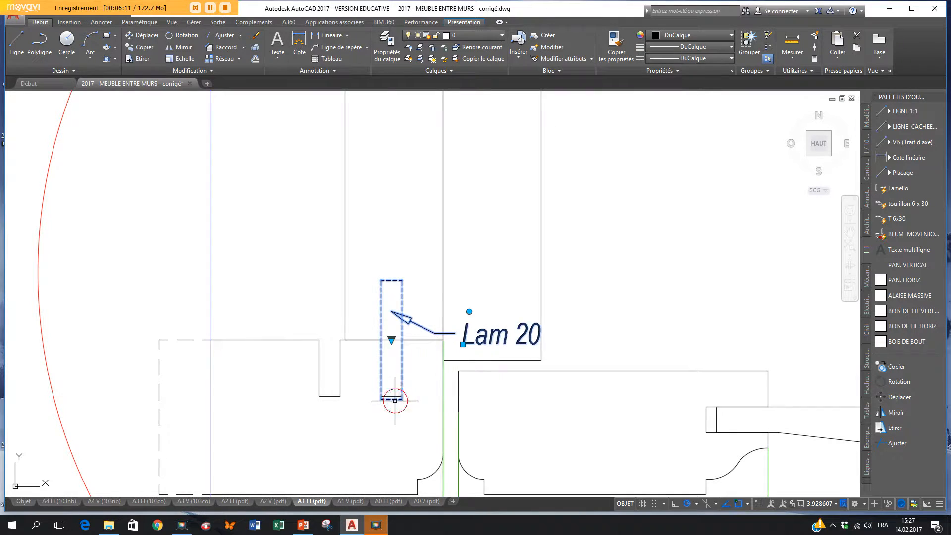
{"action": "scroll", "coordinate": [394, 351], "scroll_direction": "up", "scroll_amount": 2}
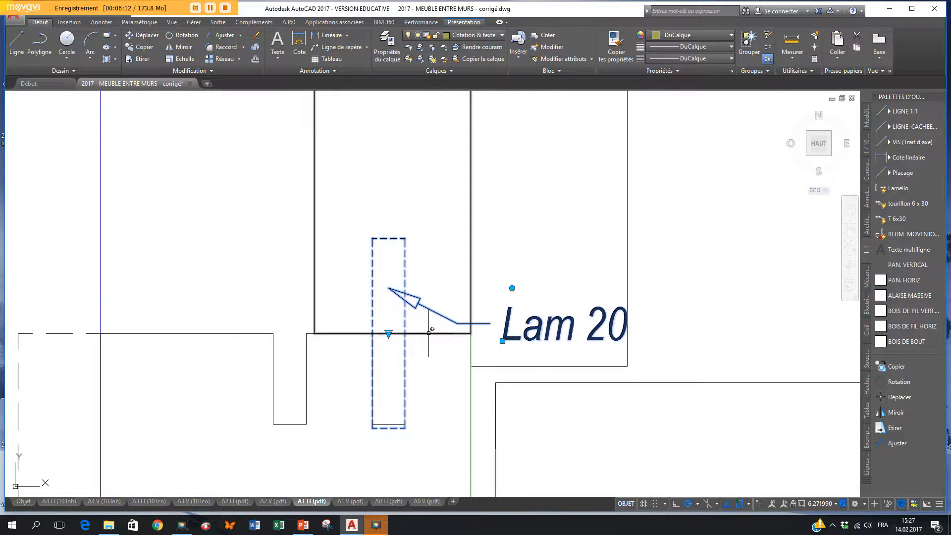
{"action": "scroll", "coordinate": [428, 333], "scroll_direction": "down", "scroll_amount": 2}
{"action": "left_click", "coordinate": [404, 334]}
{"action": "left_click", "coordinate": [429, 350]}
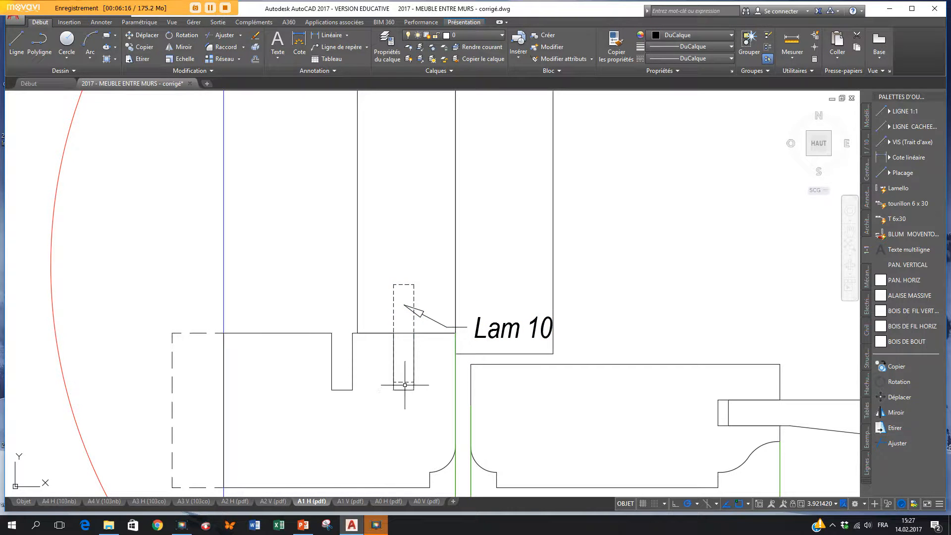
- Trim the batten's end line across the Lamello groove, using the wall filler's profile as the cutting edge
{"action": "left_click", "coordinate": [357, 280]}
{"action": "left_click", "coordinate": [897, 428]}
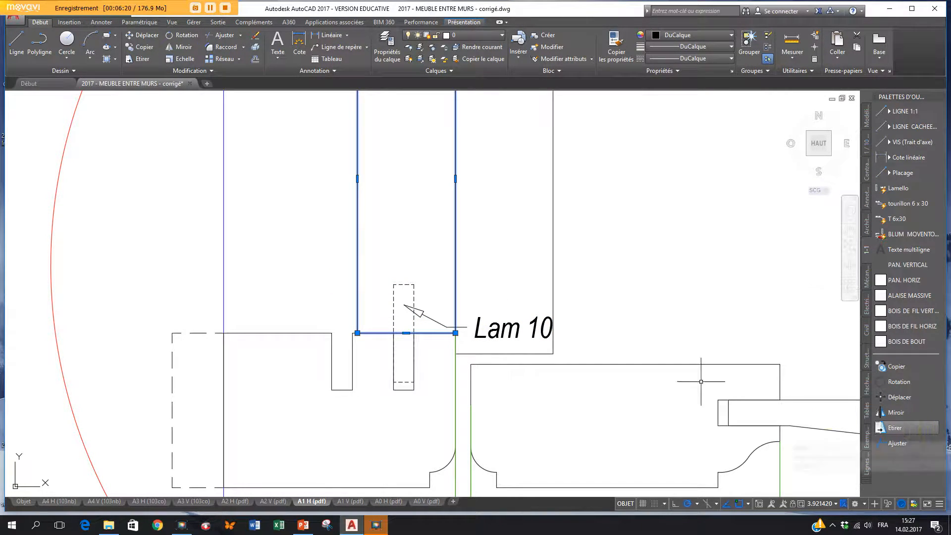
{"action": "left_click", "coordinate": [454, 379]}
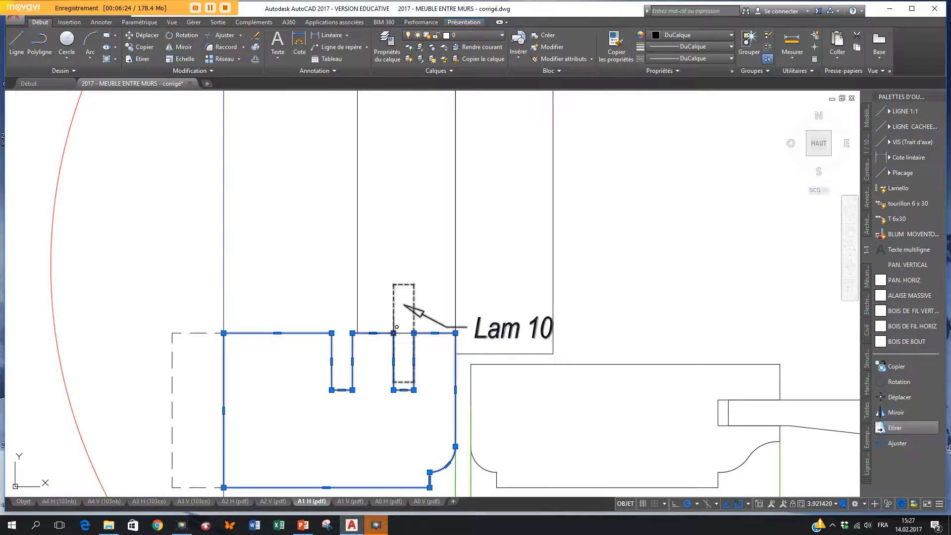
{"action": "left_click", "coordinate": [899, 397]}
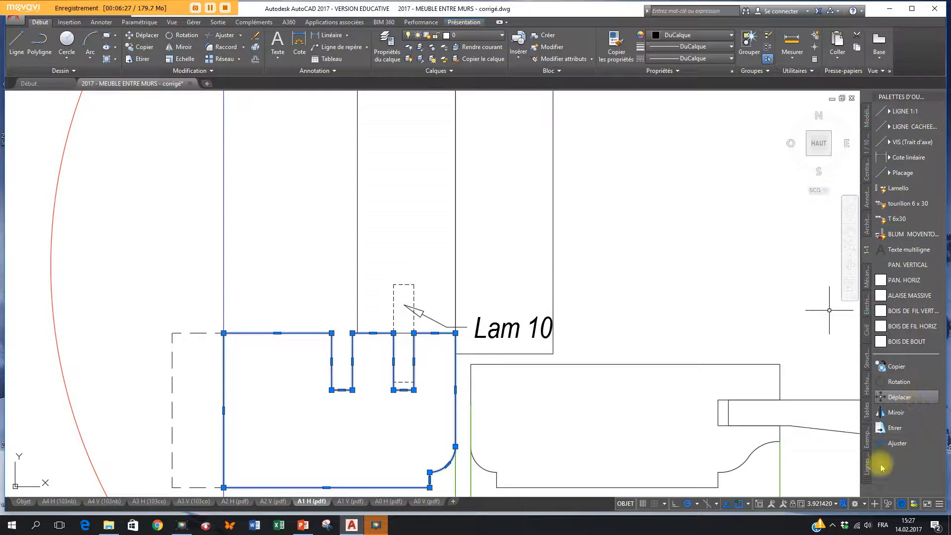
{"action": "left_click", "coordinate": [897, 442]}
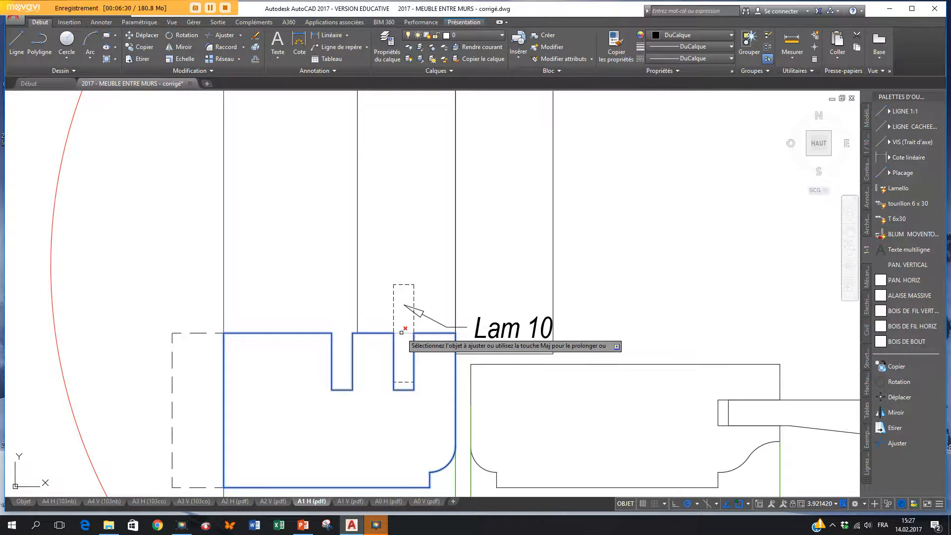
{"action": "key", "text": "Escape"}
{"action": "left_click", "coordinate": [483, 318]}
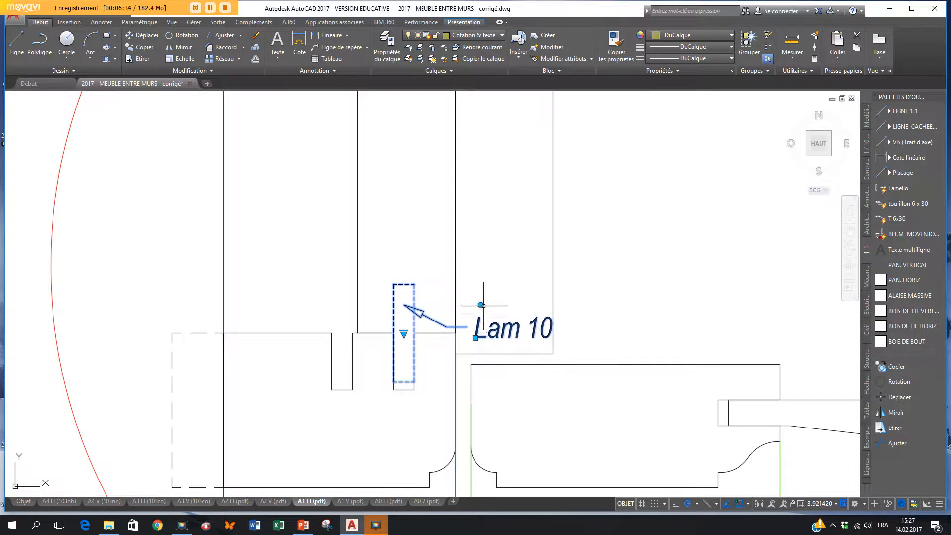
{"action": "left_click", "coordinate": [481, 305]}
{"action": "key", "text": "Escape"}
{"action": "key", "text": "Escape"}
- Move the Lam 10 label to the upper left of the Lamello, across the batten's wall-side edge
{"action": "left_click", "coordinate": [529, 318]}
{"action": "left_click", "coordinate": [475, 337]}
{"action": "left_click", "coordinate": [297, 292]}
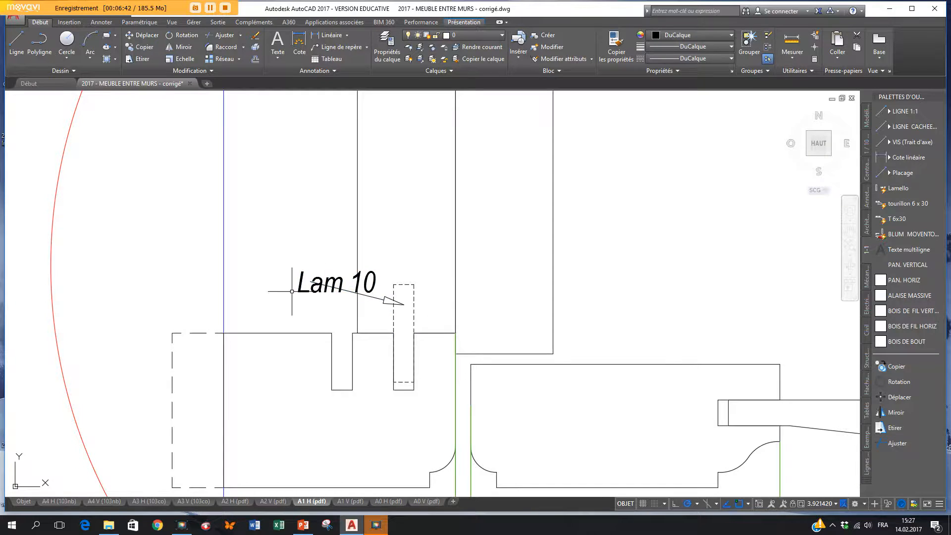
{"action": "left_click", "coordinate": [297, 292]}
{"action": "left_click", "coordinate": [297, 265]}
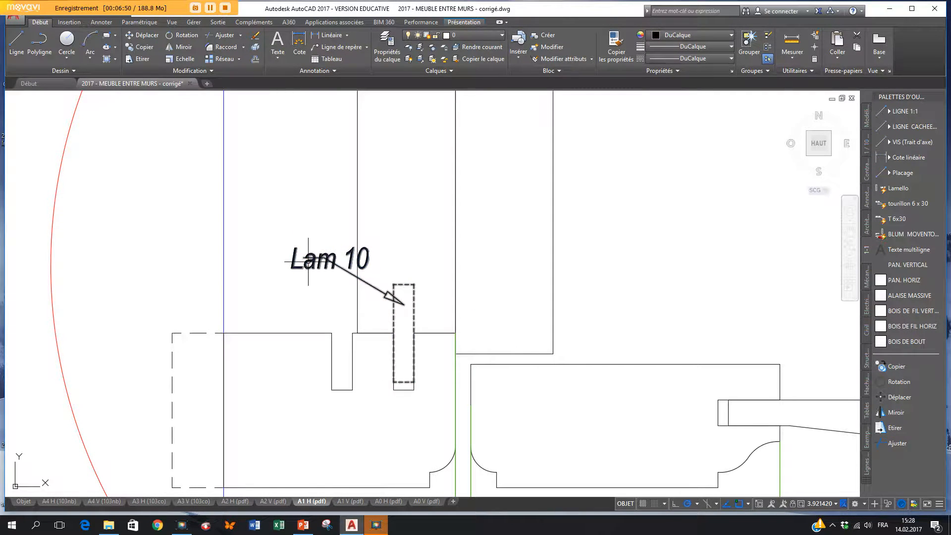
{"action": "left_click", "coordinate": [290, 268]}
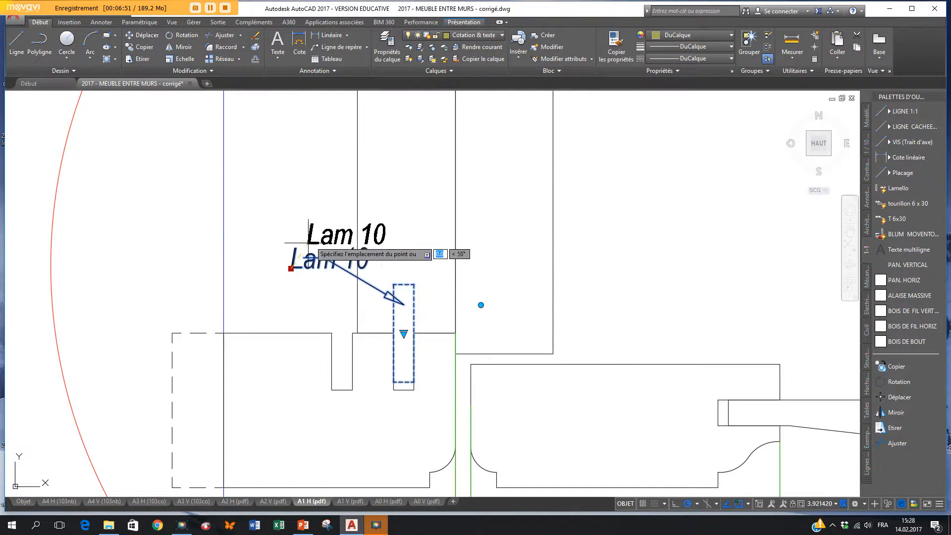
{"action": "left_click", "coordinate": [336, 244]}
- Draw a 1:1 line across the cabinet side, just behind and parallel to its front edge
{"action": "scroll", "coordinate": [440, 255], "scroll_direction": "down", "scroll_amount": 2}
{"action": "middle_click_drag", "start_coordinate": [449, 265], "coordinate": [348, 366]}
{"action": "middle_click_drag", "start_coordinate": [402, 399], "coordinate": [412, 378]}
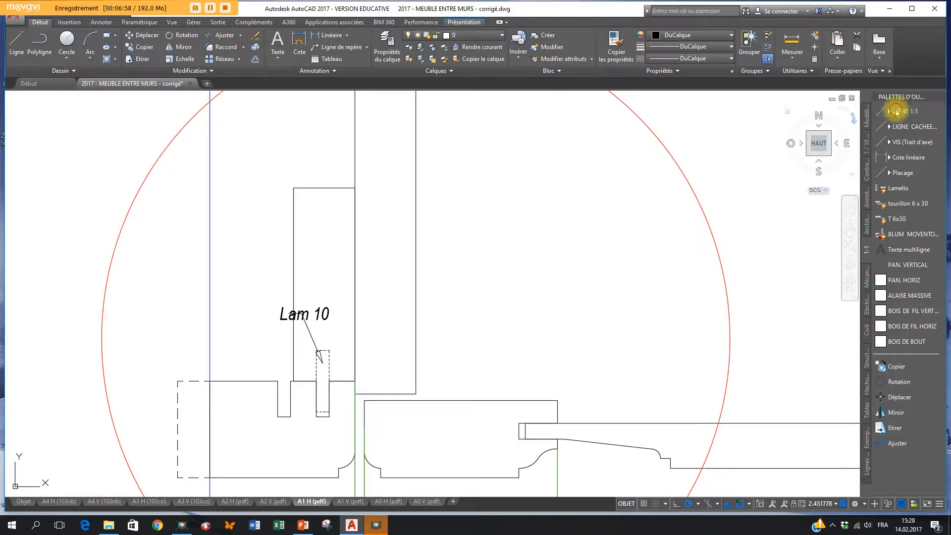
{"action": "left_click", "coordinate": [910, 142]}
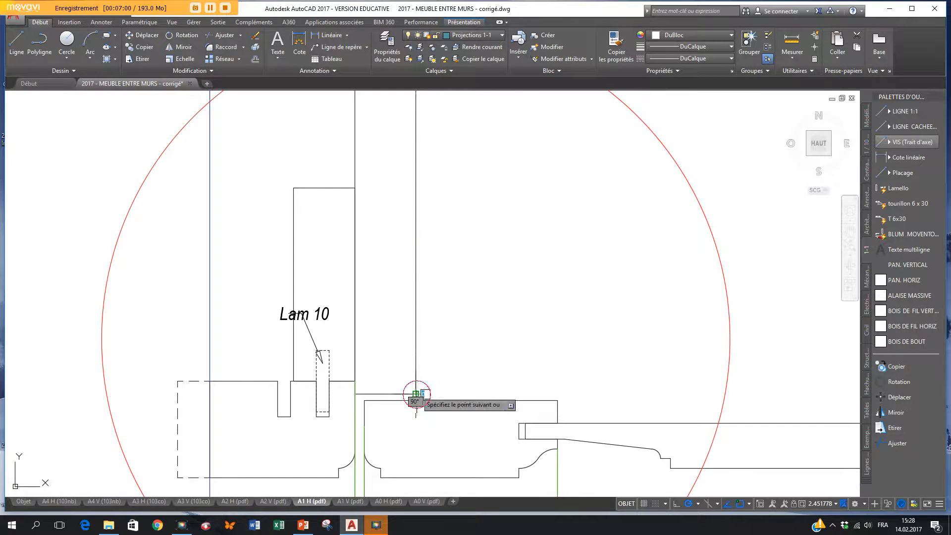
{"action": "key", "text": "Return"}
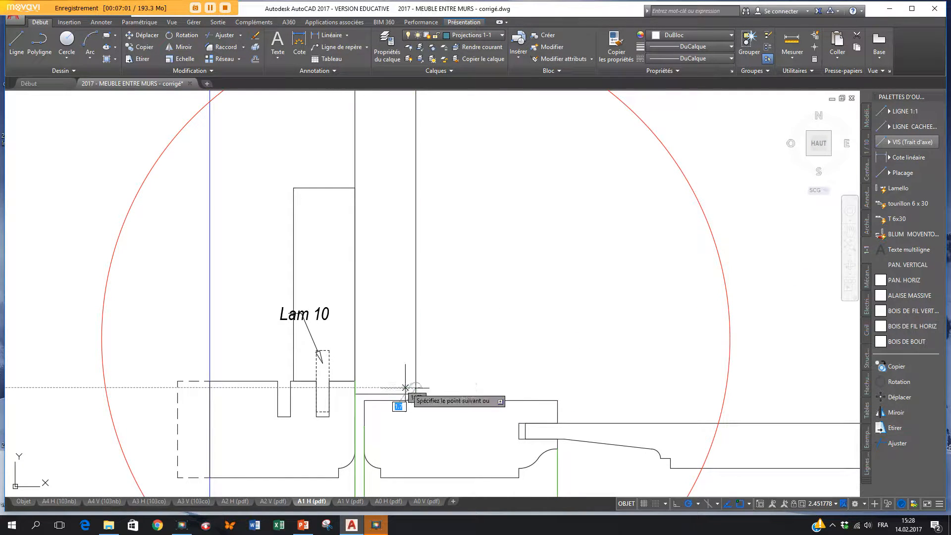
{"action": "left_click", "coordinate": [355, 388]}
{"action": "scroll", "coordinate": [490, 361], "scroll_direction": "down", "scroll_amount": 2}
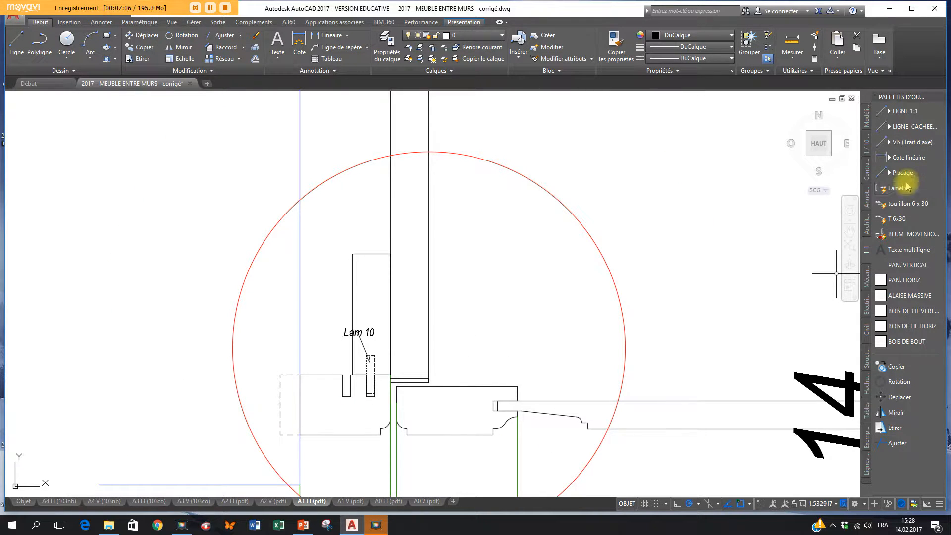
{"action": "left_click", "coordinate": [909, 127]}
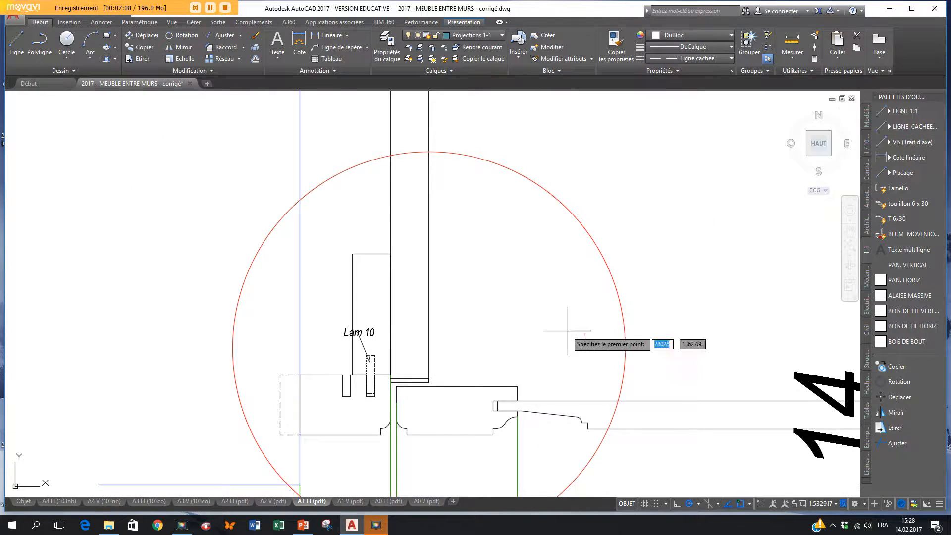
{"action": "middle_click_drag", "start_coordinate": [453, 416], "coordinate": [379, 385]}
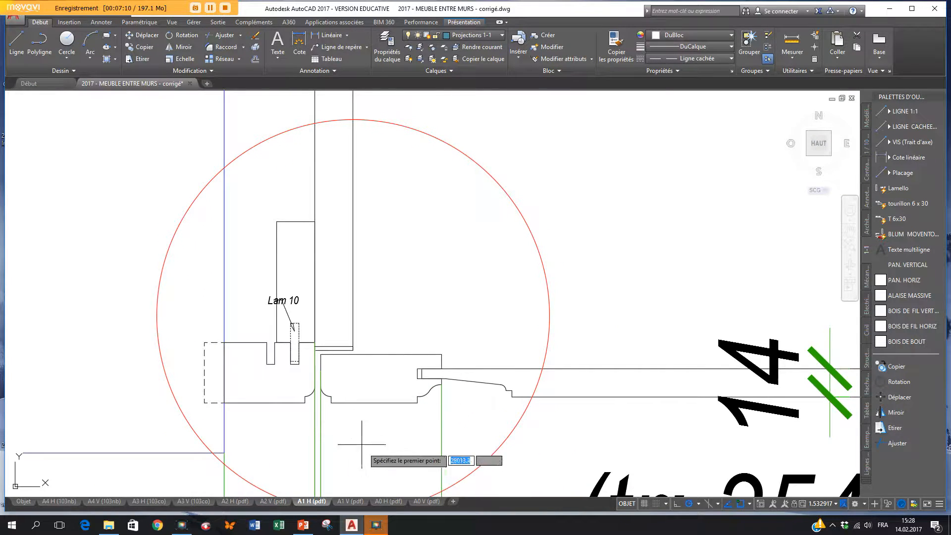
{"action": "scroll", "coordinate": [335, 363], "scroll_direction": "up", "scroll_amount": 4}
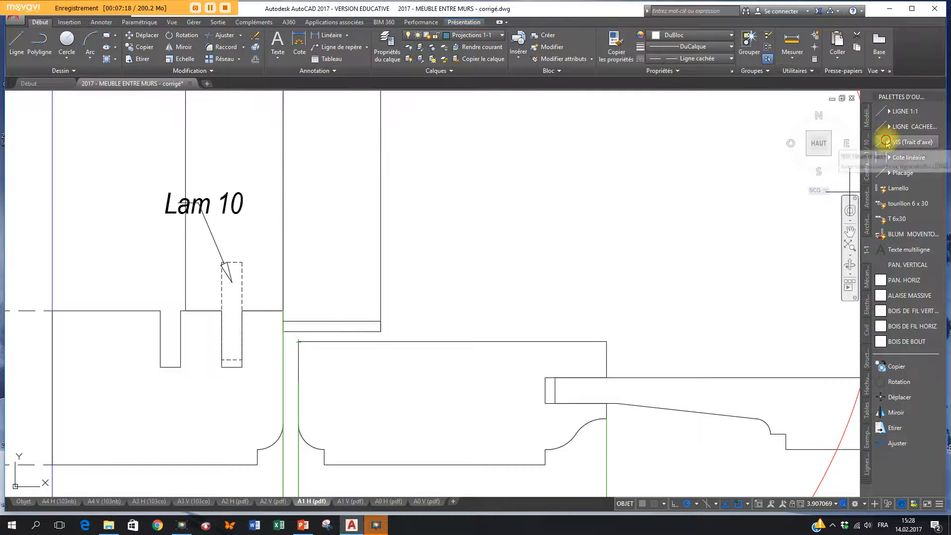
- Draw a vertical VIS axis line 22.5 mm in from the door stile's cabinet-side corner and extend it down into the stile
{"action": "left_click", "coordinate": [907, 142]}
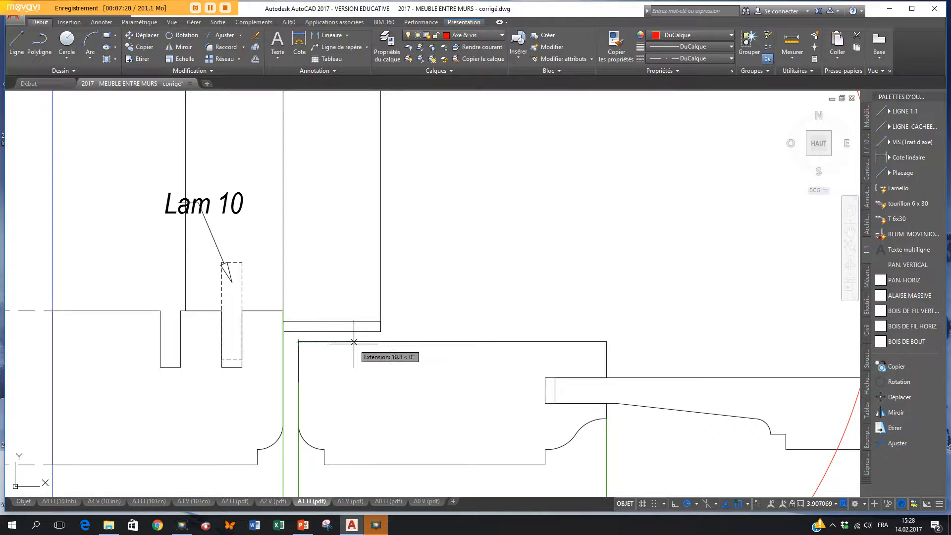
{"action": "type", "text": "22.5"}
{"action": "key", "text": "Return"}
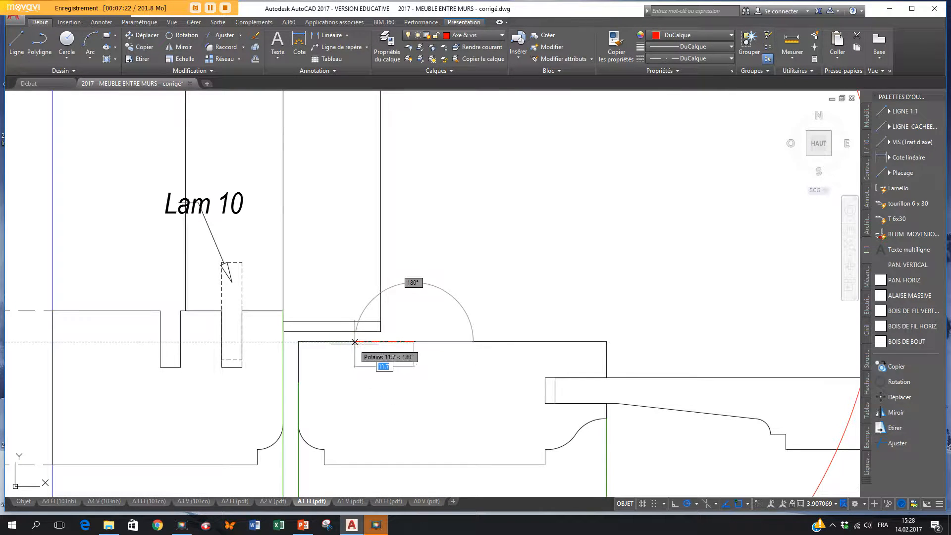
{"action": "left_click", "coordinate": [413, 319]}
{"action": "key", "text": "Return"}
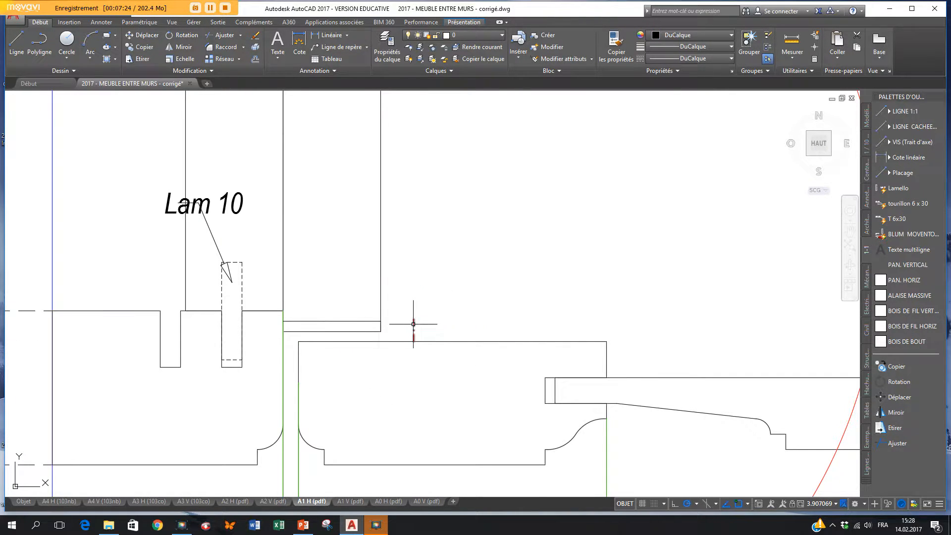
{"action": "left_click", "coordinate": [413, 341]}
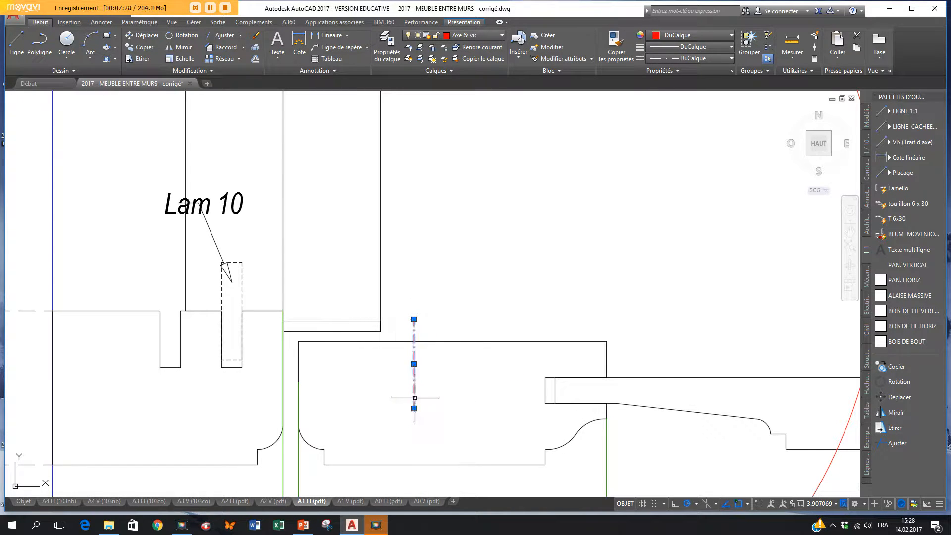
- Draw a rectangular hidden-line recess in the door stile, starting 17.5 mm left of the axis line and ending on the stile's back edge
{"action": "left_click", "coordinate": [899, 144]}
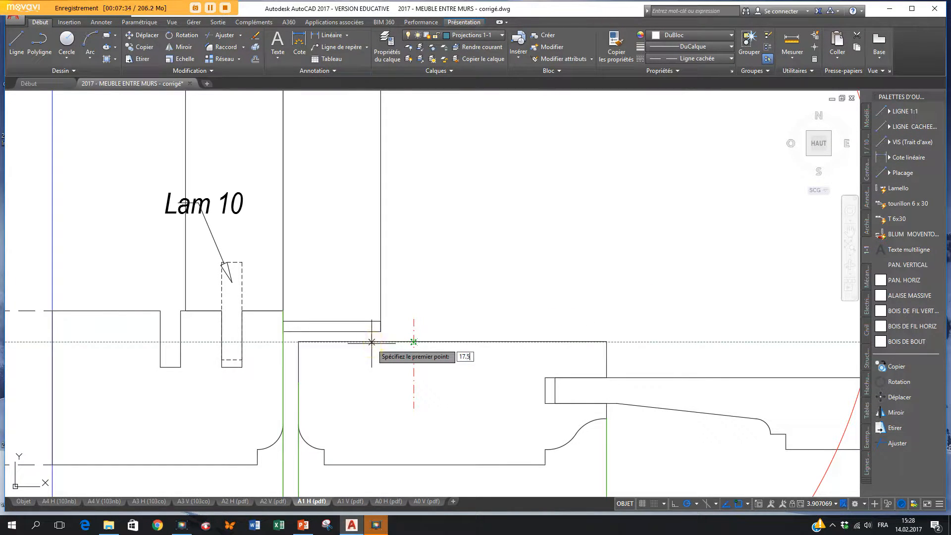
{"action": "key", "text": "Return"}
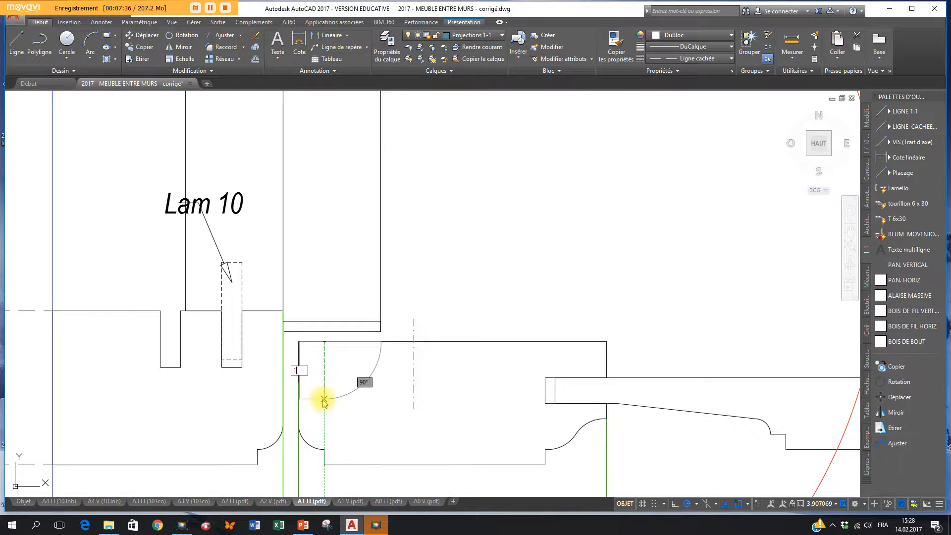
{"action": "key", "text": "Return"}
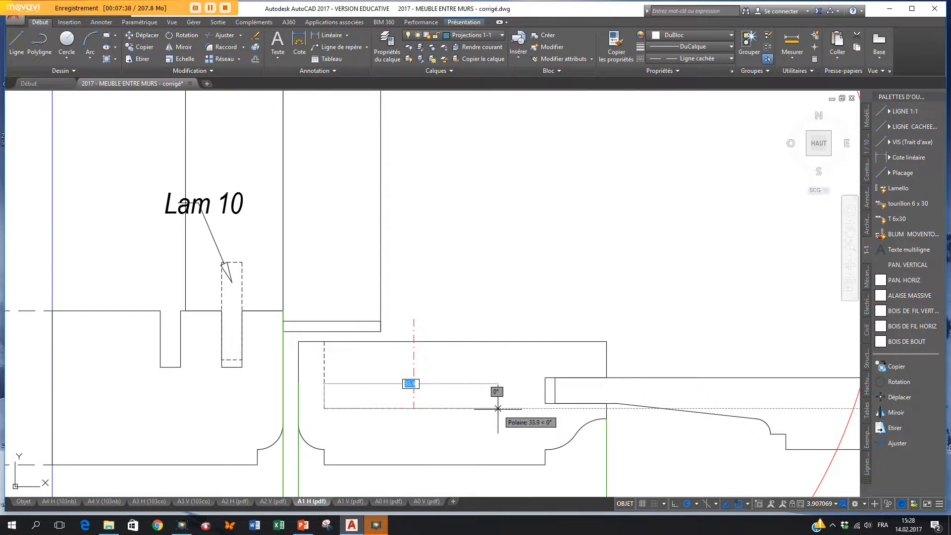
{"action": "key", "text": "Return"}
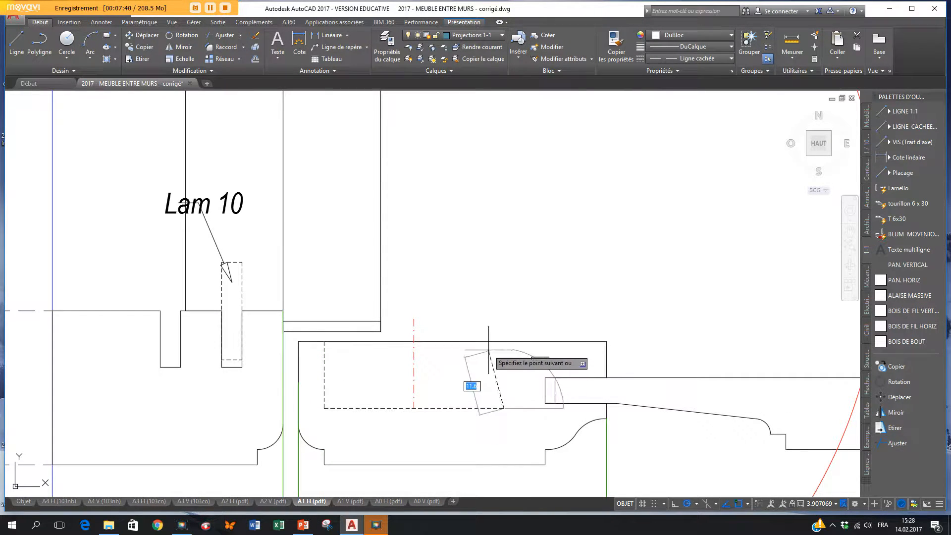
{"action": "left_click", "coordinate": [504, 342]}
{"action": "key", "text": "Return"}
{"action": "scroll", "coordinate": [510, 344], "scroll_direction": "down", "scroll_amount": 5}
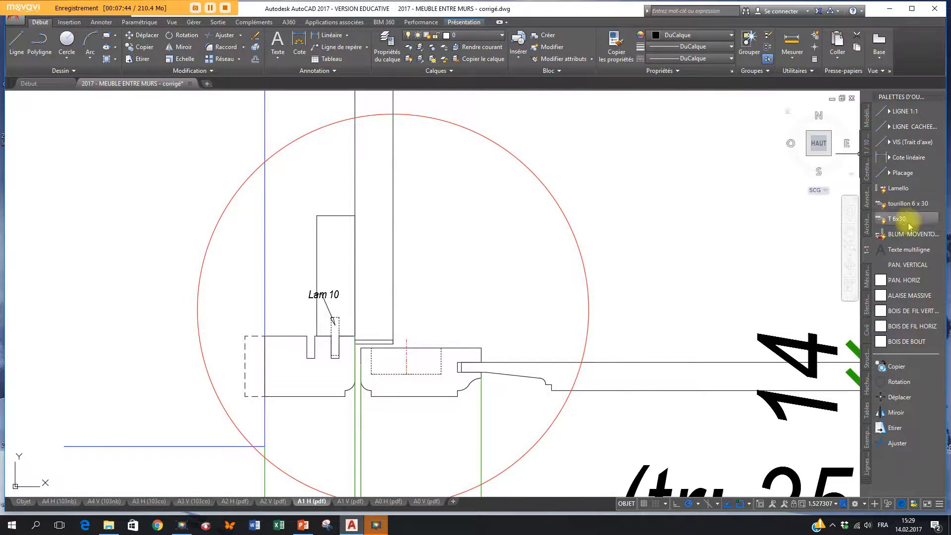
- Add the two-line multiline note "Charnière invisible / Ø35, P: 13" inside the detail circle, beside the cabinet side
{"action": "left_click", "coordinate": [908, 249]}
{"action": "left_click", "coordinate": [500, 272]}
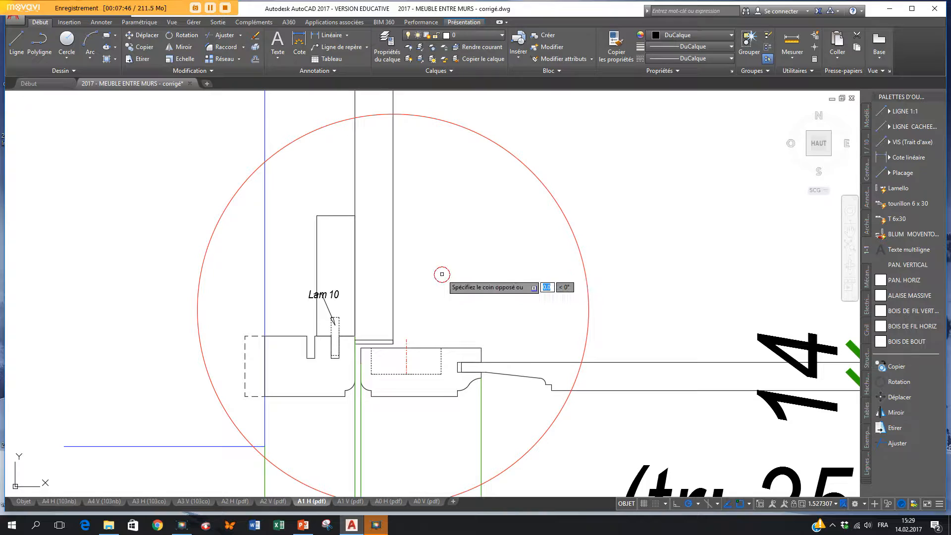
{"action": "left_click", "coordinate": [566, 294]}
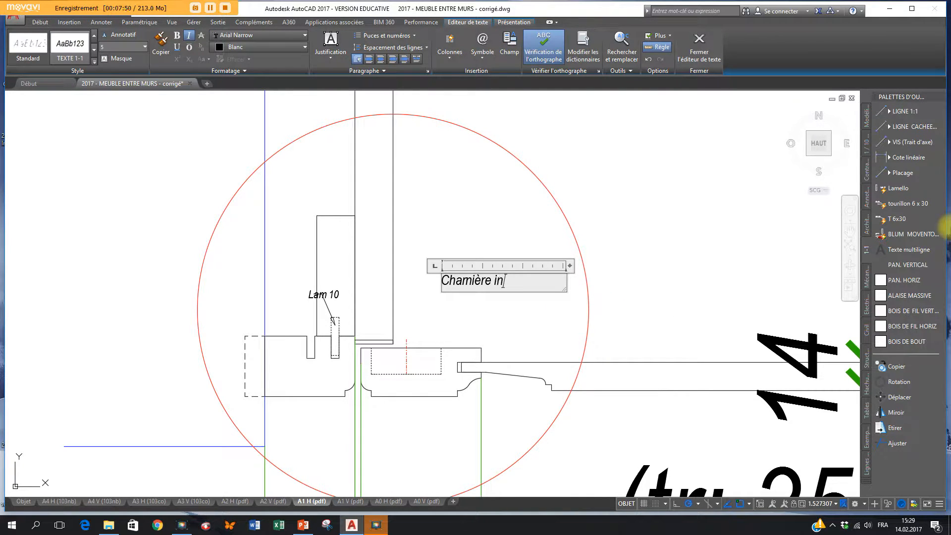
{"action": "key", "text": "Return"}
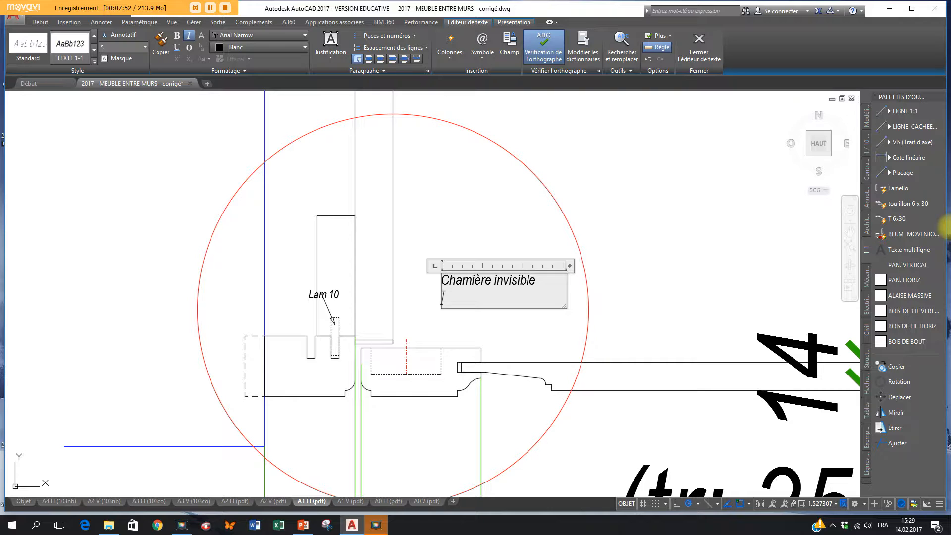
{"action": "left_click", "coordinate": [488, 59]}
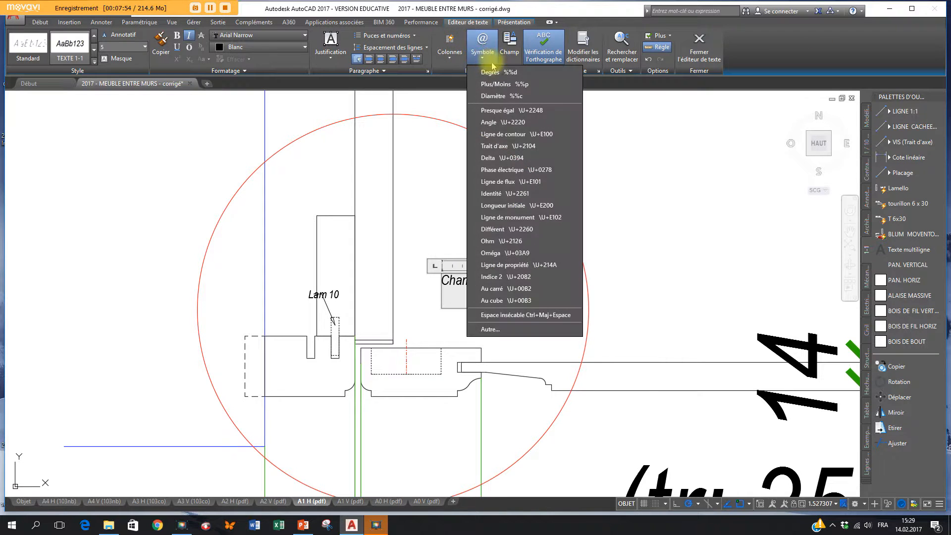
{"action": "left_click", "coordinate": [501, 96]}
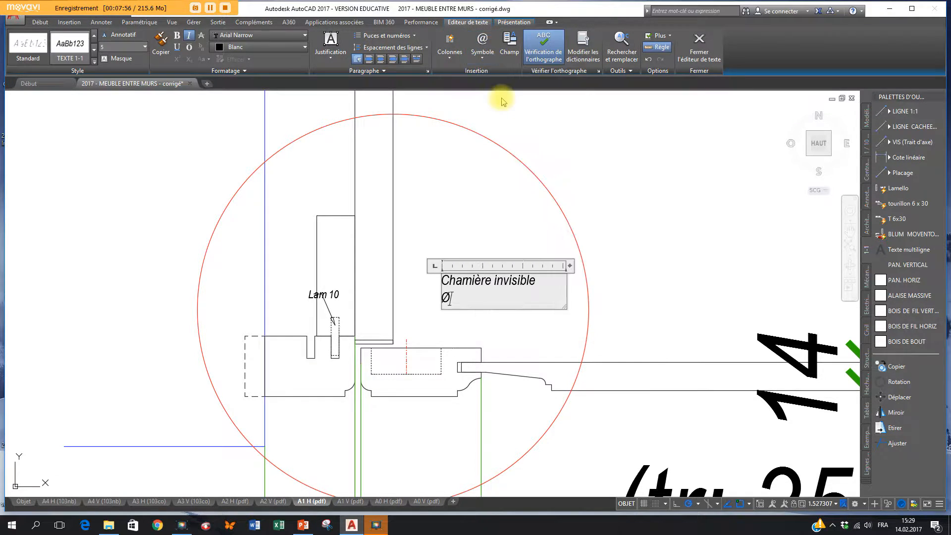
{"action": "left_click", "coordinate": [624, 264]}
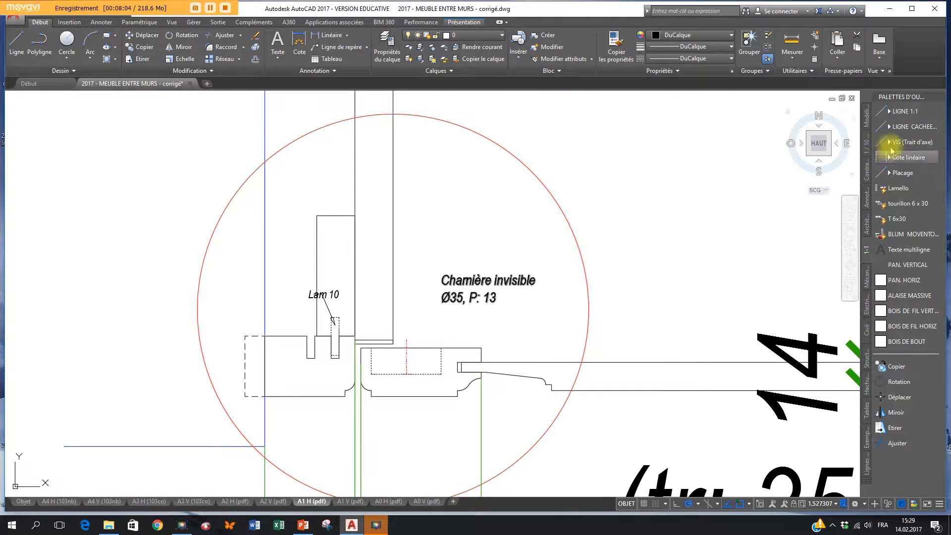
- Draw a slanted 1:1 leader line from the hinge note's lower-left corner into the hinge recess in the door stile
{"action": "left_click", "coordinate": [881, 126]}
{"action": "scroll", "coordinate": [570, 301], "scroll_direction": "up", "scroll_amount": 5}
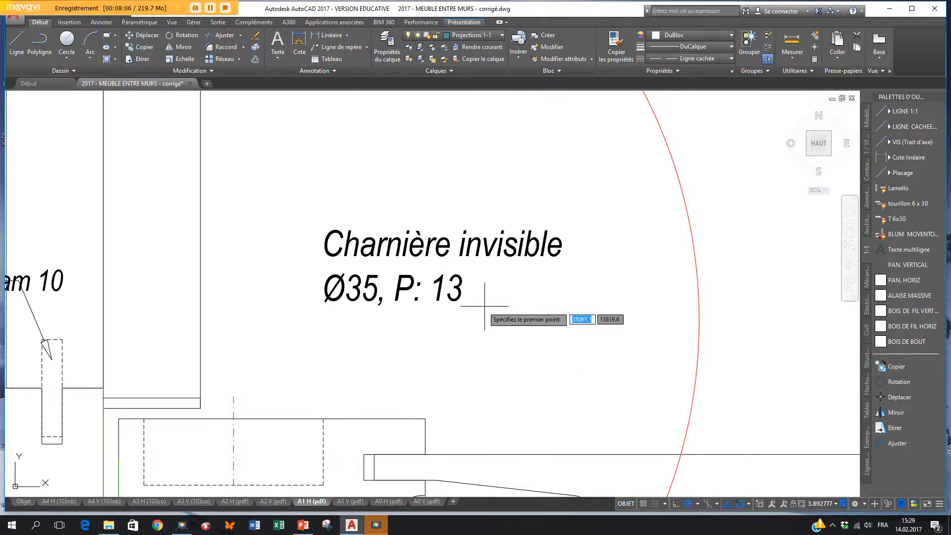
{"action": "left_click", "coordinate": [896, 112]}
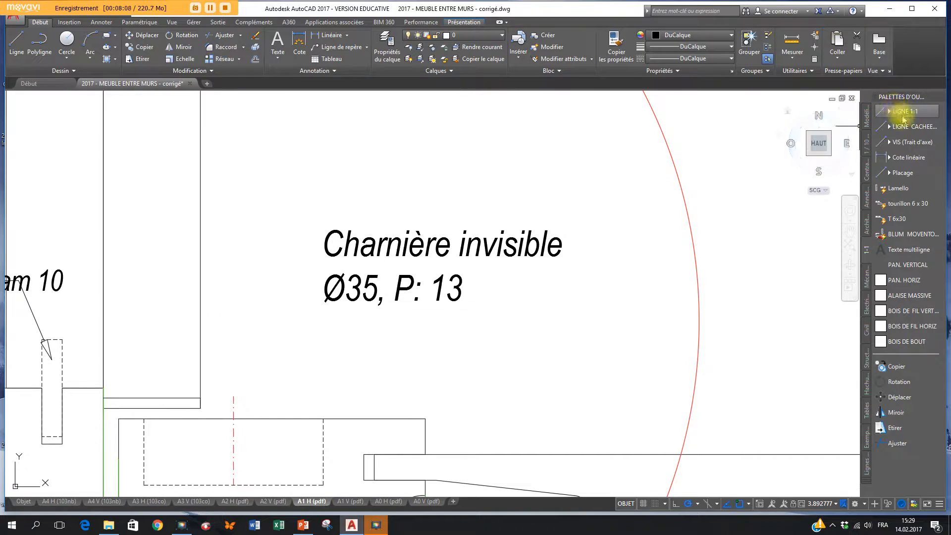
{"action": "left_click", "coordinate": [896, 111]}
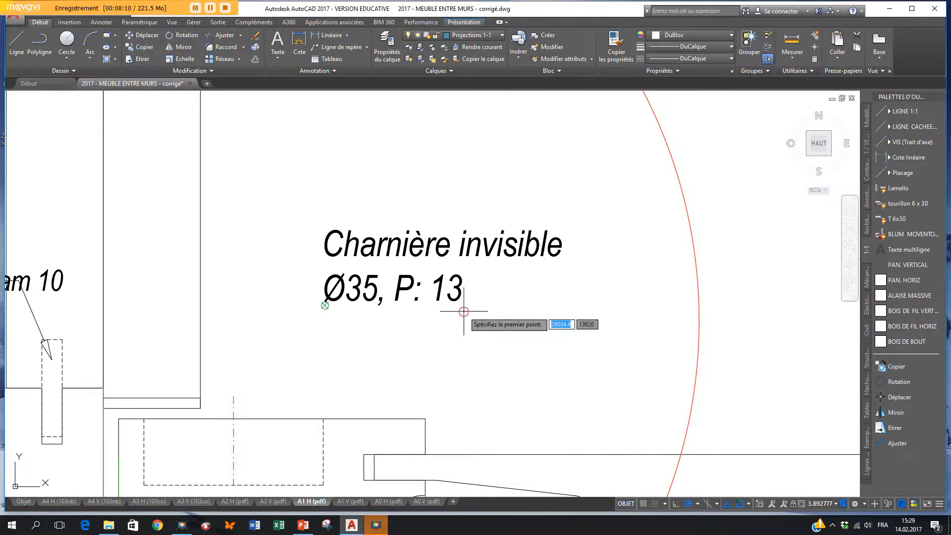
{"action": "left_click", "coordinate": [325, 304]}
{"action": "left_click", "coordinate": [284, 432]}
{"action": "key", "text": "Return"}
- Nudge the hinge note slightly upward and underline it with a horizontal 1:1 line starting at the leader's upper end
{"action": "left_click", "coordinate": [344, 261]}
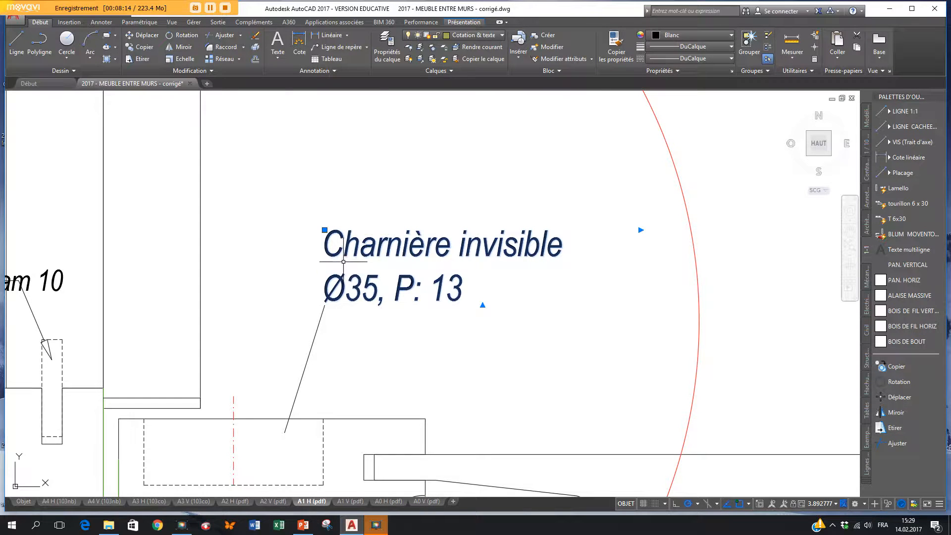
{"action": "left_click_drag", "start_coordinate": [376, 278], "coordinate": [377, 265]}
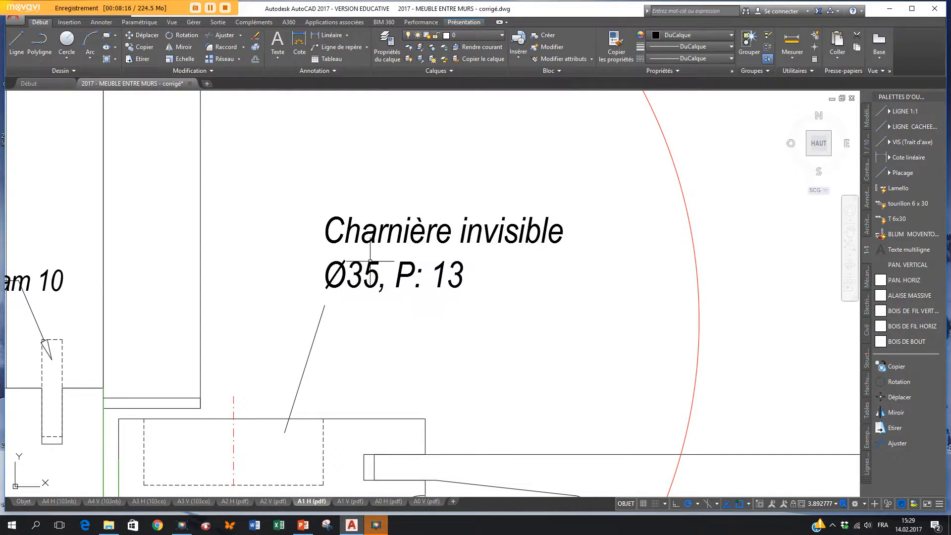
{"action": "left_click", "coordinate": [882, 127]}
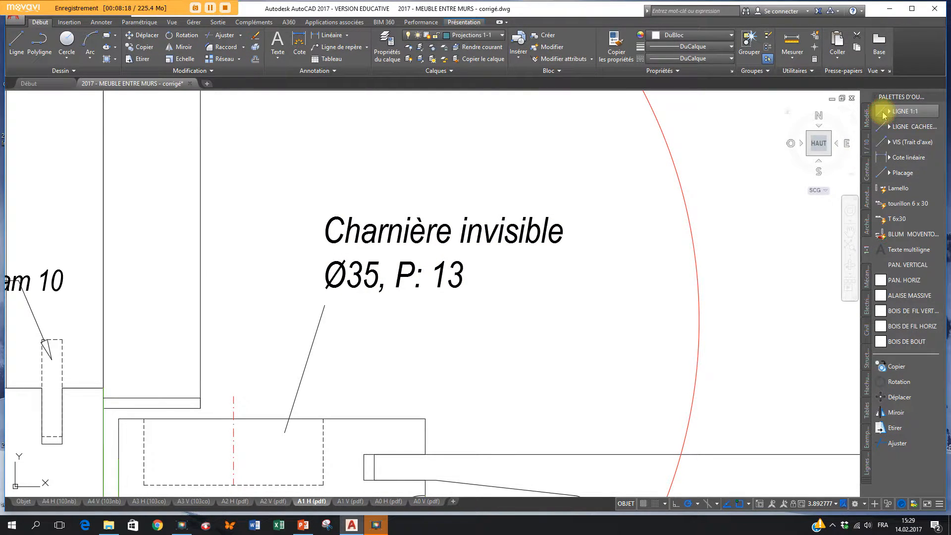
{"action": "left_click", "coordinate": [324, 305]}
{"action": "left_click", "coordinate": [470, 306]}
{"action": "key", "text": "Return"}
{"action": "scroll", "coordinate": [490, 278], "scroll_direction": "down", "scroll_amount": 2}
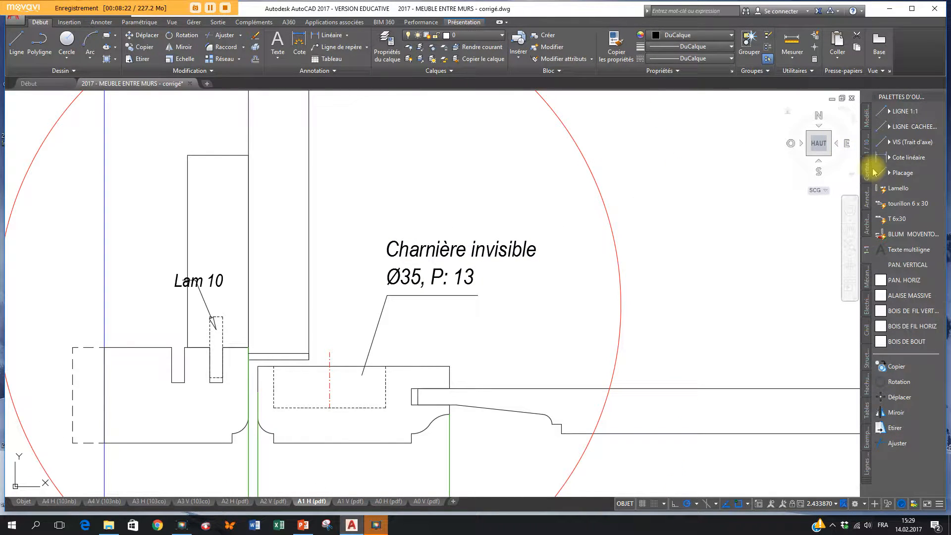
- Add a 37 mm linear dimension along the cabinet side's inner face, measured back from its front corner
{"action": "left_click", "coordinate": [908, 157]}
{"action": "left_click", "coordinate": [309, 359]}
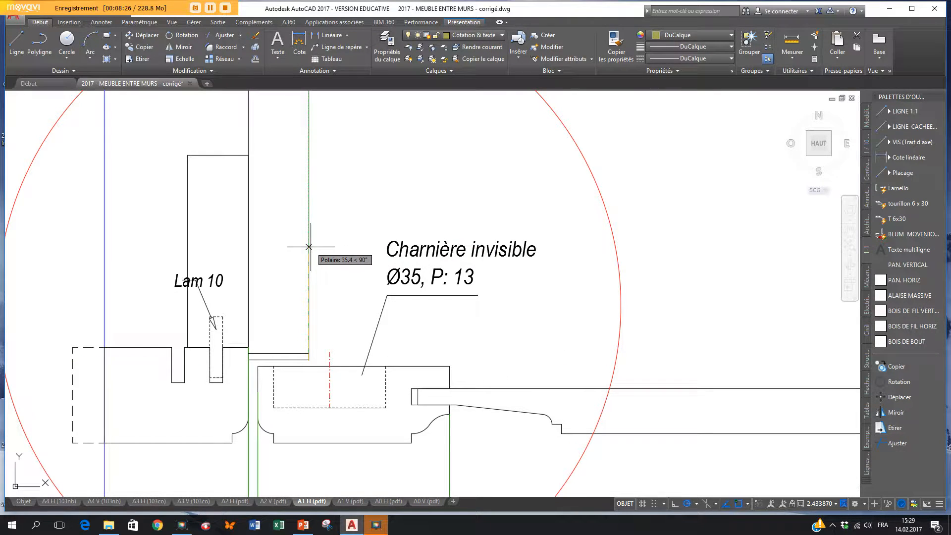
{"action": "left_click", "coordinate": [309, 247]}
{"action": "right_click", "coordinate": [346, 252]}
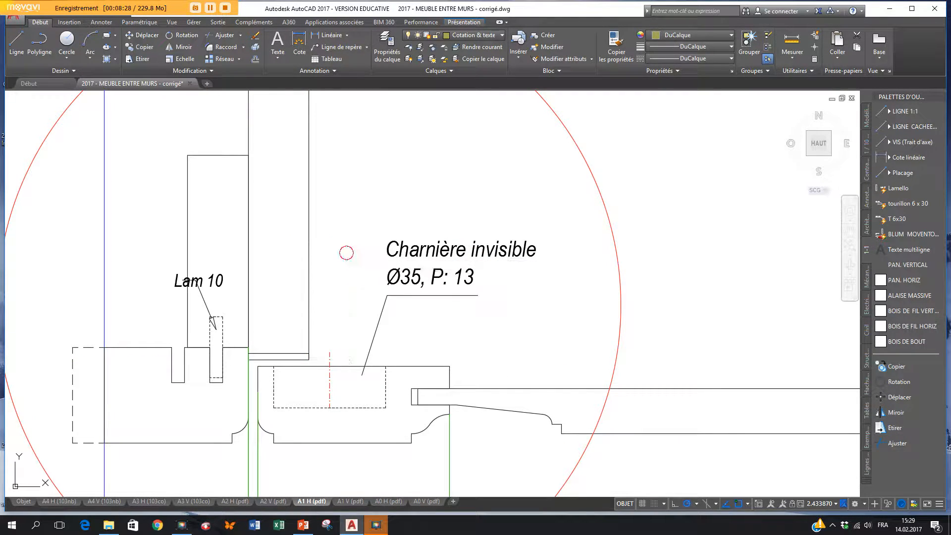
{"action": "scroll", "coordinate": [346, 251], "scroll_direction": "down", "scroll_amount": 2}
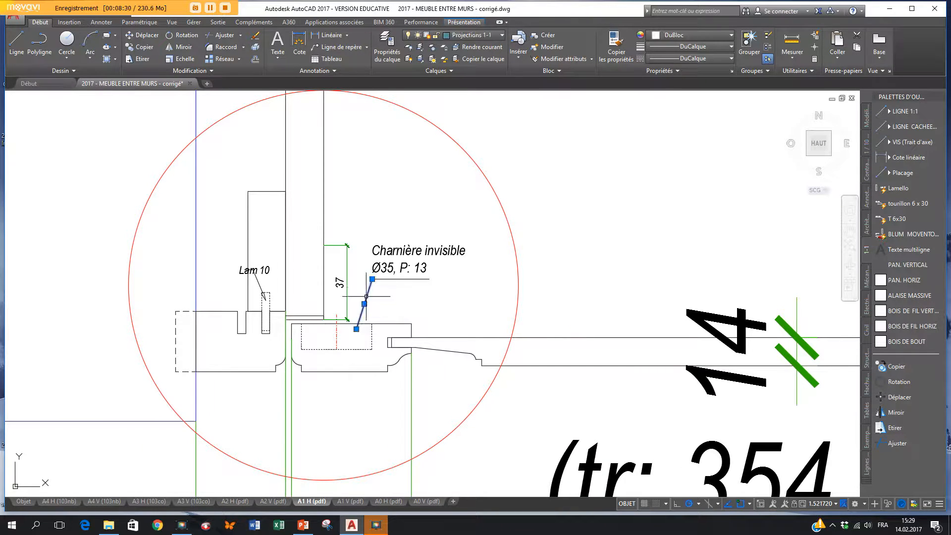
- Copy the hinge leader line to the far end of the 37 mm dimension and place a copy of the hinge note beside it
{"action": "left_click", "coordinate": [896, 367]}
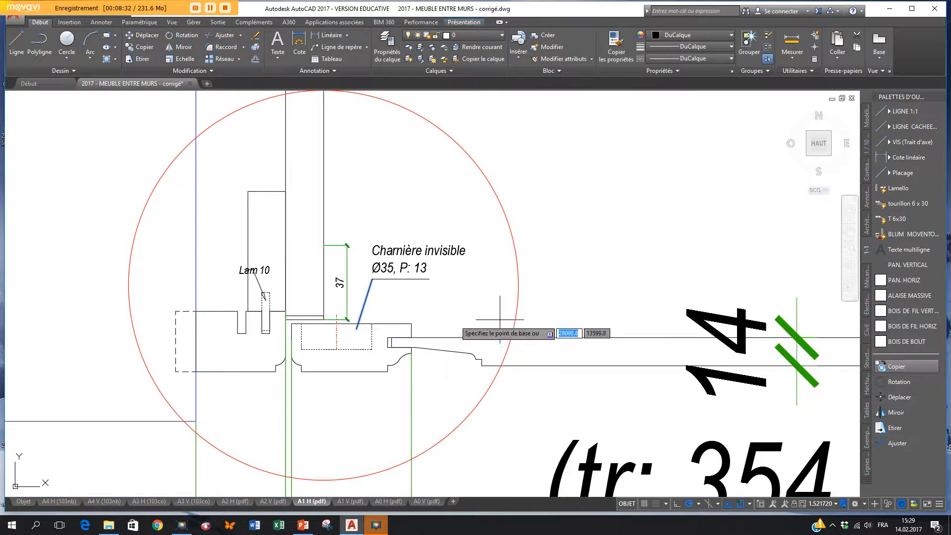
{"action": "left_click", "coordinate": [356, 328]}
{"action": "left_click", "coordinate": [326, 241]}
{"action": "left_click", "coordinate": [373, 252]}
{"action": "type", "text": "Charnière invisible Ø35, P: 13"}
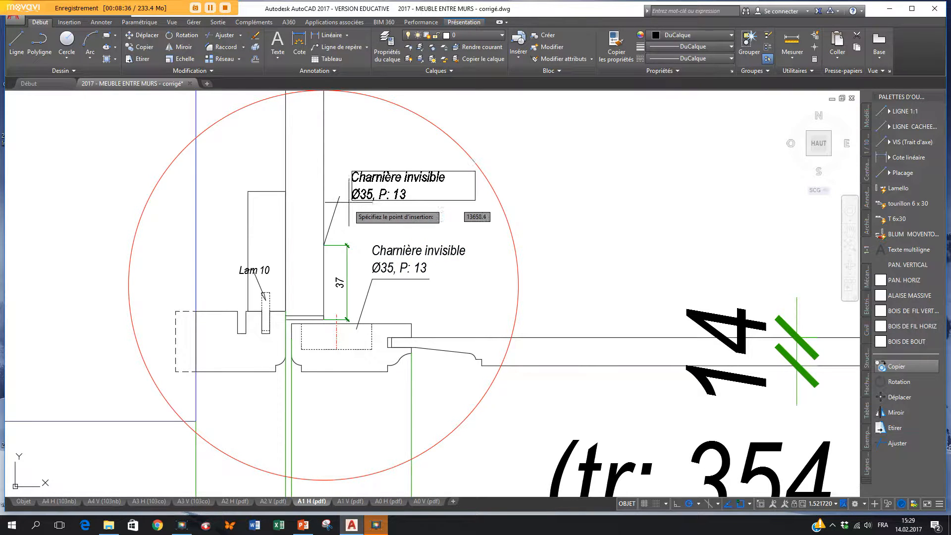
{"action": "left_click", "coordinate": [341, 217]}
- Replace the copied note's text with "Embase de 0"
{"action": "double_click", "coordinate": [354, 196]}
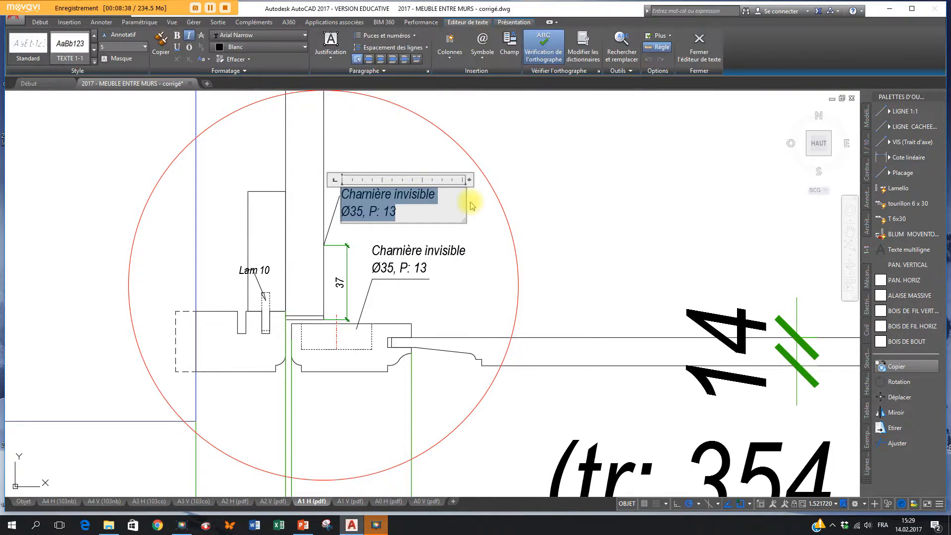
{"action": "type", "text": "Embase de 0"}
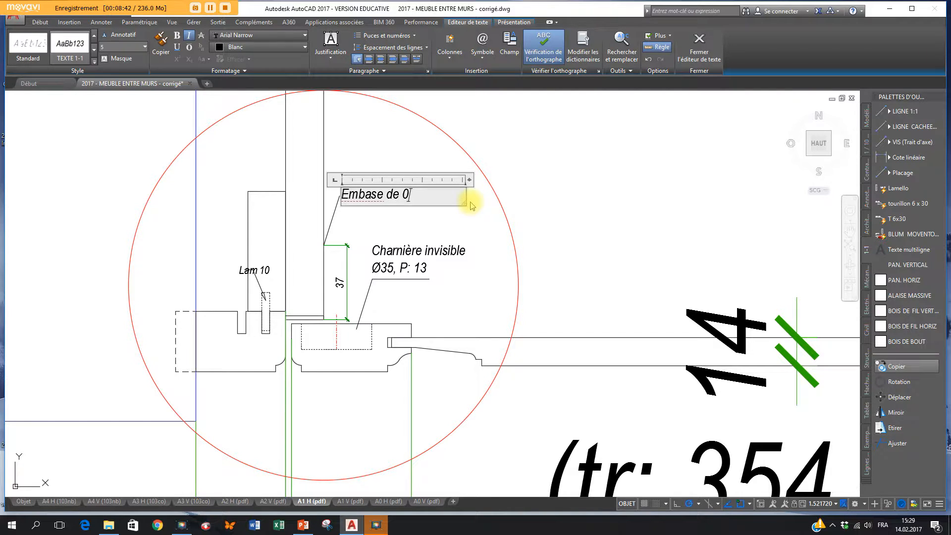
{"action": "left_click", "coordinate": [554, 239]}
{"action": "scroll", "coordinate": [483, 285], "scroll_direction": "down", "scroll_amount": 2}
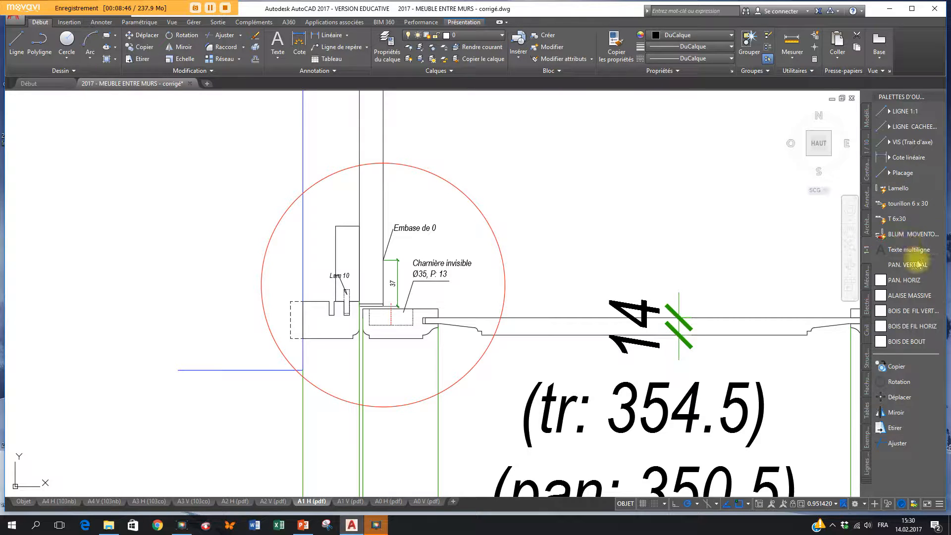
{"action": "left_click", "coordinate": [889, 157]}
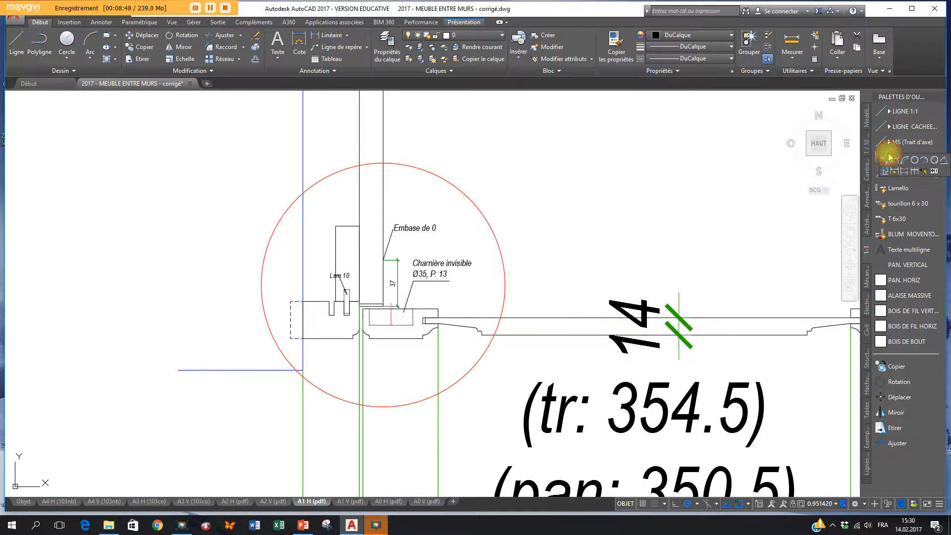
{"action": "scroll", "coordinate": [454, 317], "scroll_direction": "up", "scroll_amount": 2}
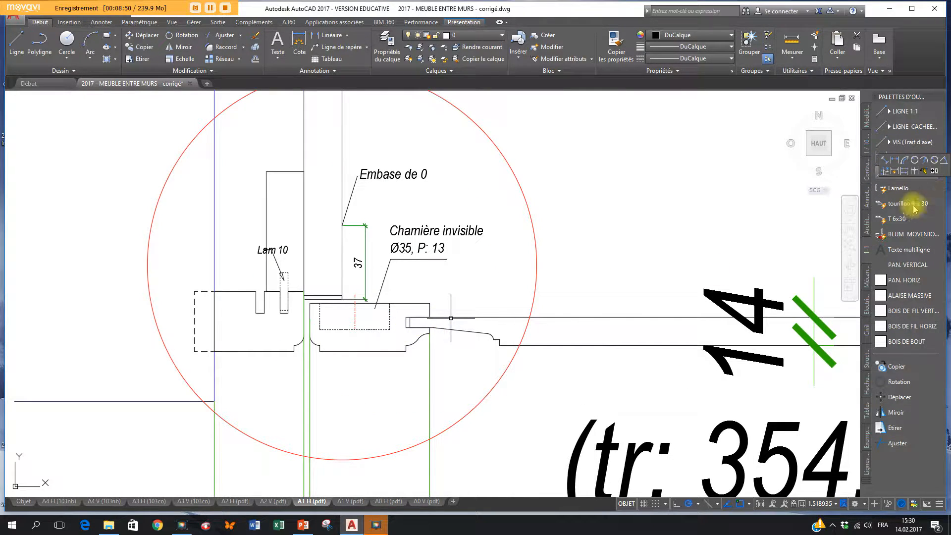
{"action": "left_click", "coordinate": [892, 161]}
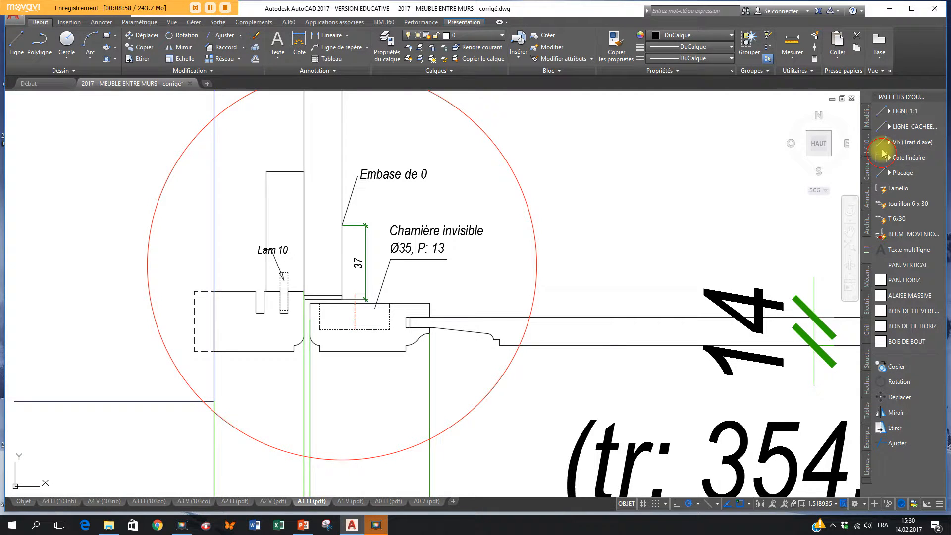
- Dimension the depth of the panel groove in the door stile, placing the dimension line behind the stile's back edge
{"action": "left_click", "coordinate": [884, 158]}
{"action": "scroll", "coordinate": [421, 314], "scroll_direction": "up", "scroll_amount": 4}
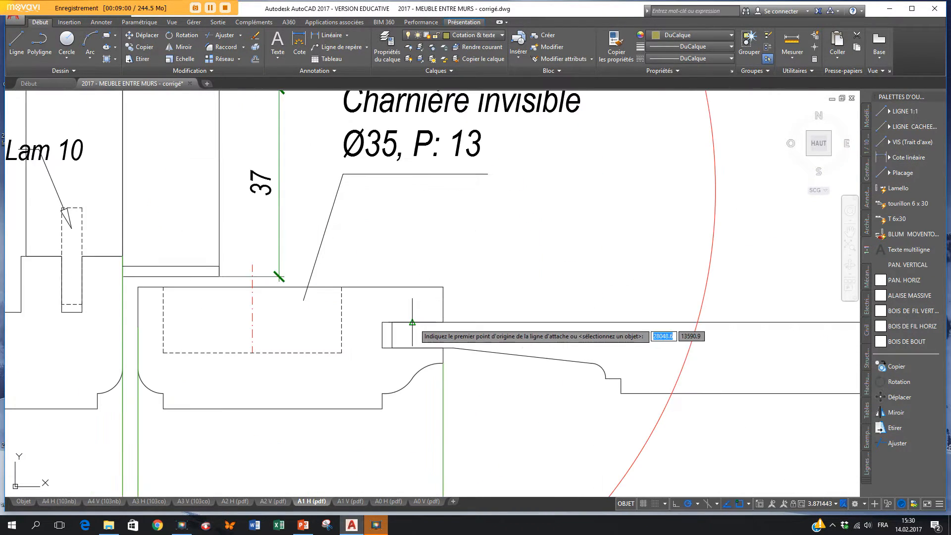
{"action": "left_click", "coordinate": [382, 322]}
{"action": "left_click", "coordinate": [443, 287]}
{"action": "left_click", "coordinate": [432, 233]}
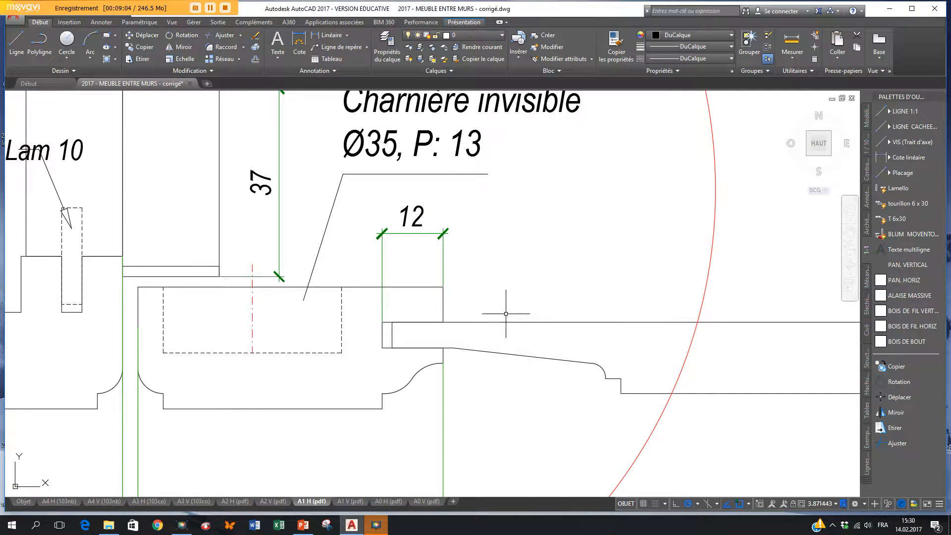
- Dimension the door stile's thickness behind the panel groove and the groove's width, with both dimension lines aligned beside the stile
{"action": "scroll", "coordinate": [446, 368], "scroll_direction": "down", "scroll_amount": 2}
{"action": "middle_click_drag", "start_coordinate": [446, 369], "coordinate": [422, 320]}
{"action": "left_click", "coordinate": [399, 328]}
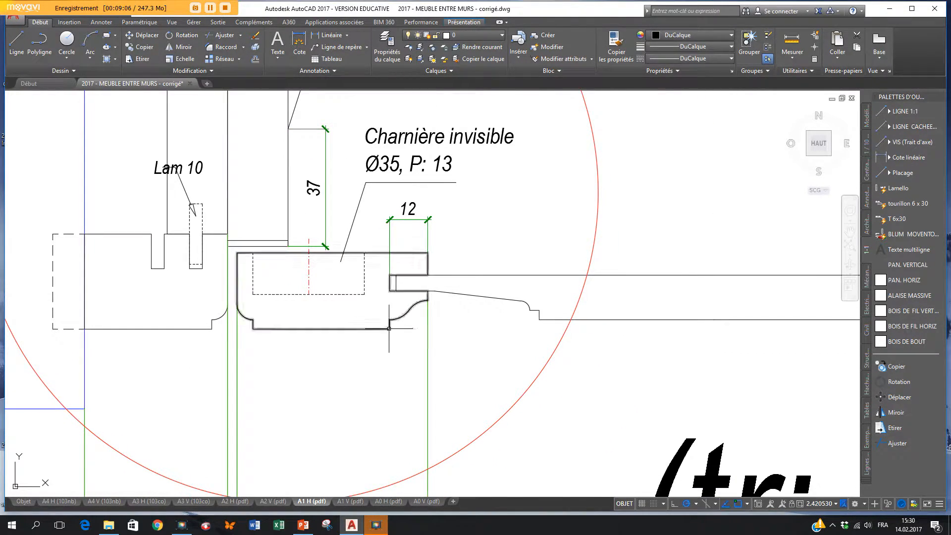
{"action": "scroll", "coordinate": [433, 246], "scroll_direction": "up", "scroll_amount": 2}
{"action": "key", "text": "Return"}
{"action": "left_click", "coordinate": [423, 255]}
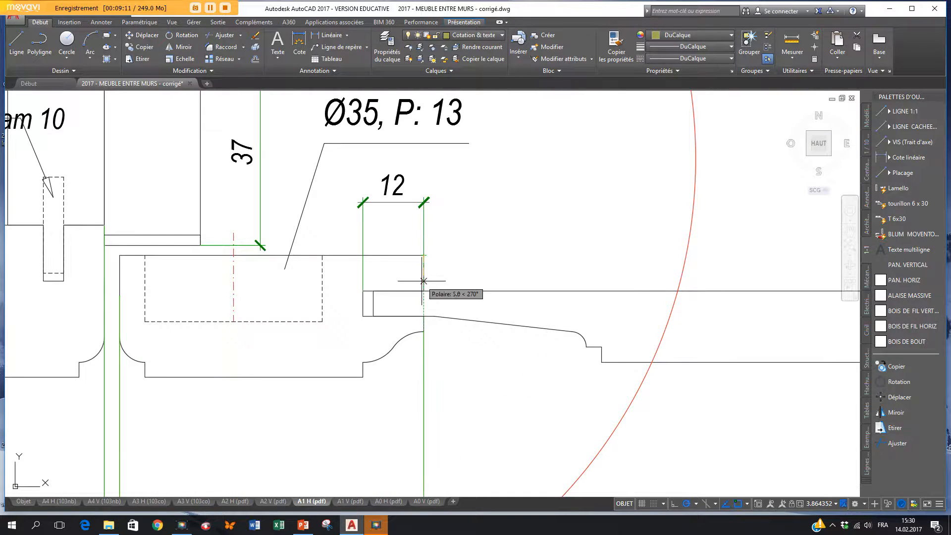
{"action": "left_click", "coordinate": [423, 291]}
{"action": "left_click", "coordinate": [498, 272]}
{"action": "key", "text": "Return"}
{"action": "left_click", "coordinate": [423, 291]}
{"action": "left_click", "coordinate": [423, 316]}
{"action": "left_click", "coordinate": [499, 292]}
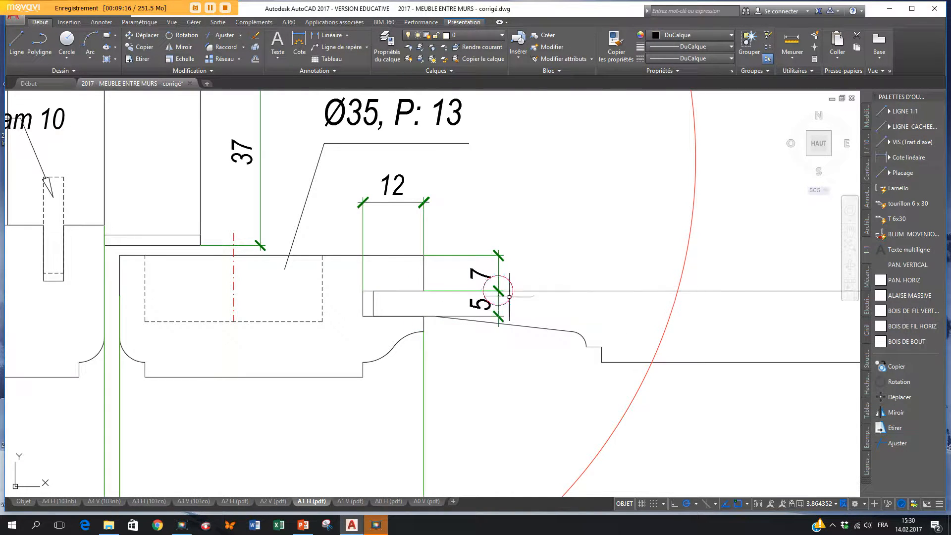
- Dimension the door stile's lip in front of the groove, its front step and the moulded curve, in line with the groove dimensions
{"action": "key", "text": "Return"}
{"action": "left_click", "coordinate": [424, 316]}
{"action": "left_click", "coordinate": [423, 330]}
{"action": "left_click", "coordinate": [498, 317]}
{"action": "key", "text": "Return"}
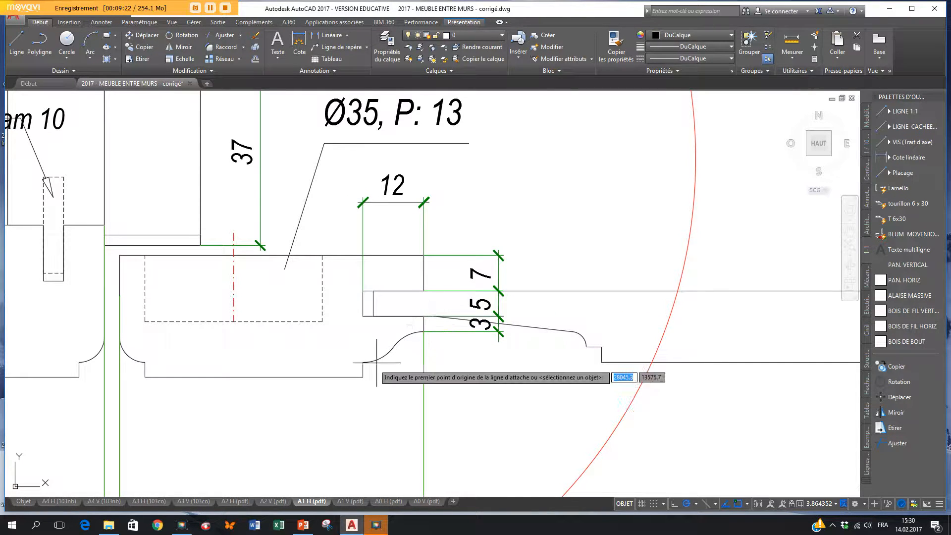
{"action": "left_click", "coordinate": [363, 361]}
{"action": "left_click", "coordinate": [363, 377]}
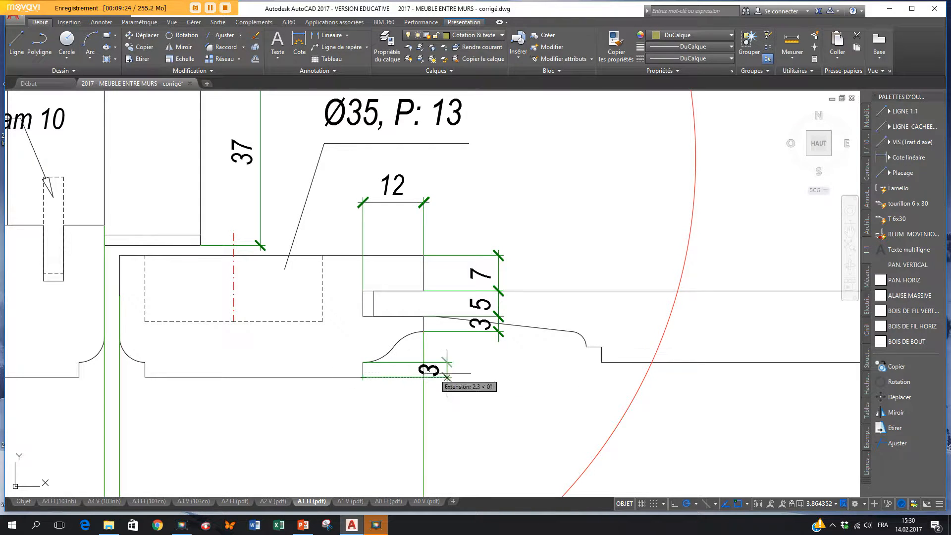
{"action": "left_click", "coordinate": [498, 370]}
{"action": "key", "text": "Return"}
{"action": "left_click", "coordinate": [423, 332]}
{"action": "left_click", "coordinate": [365, 362]}
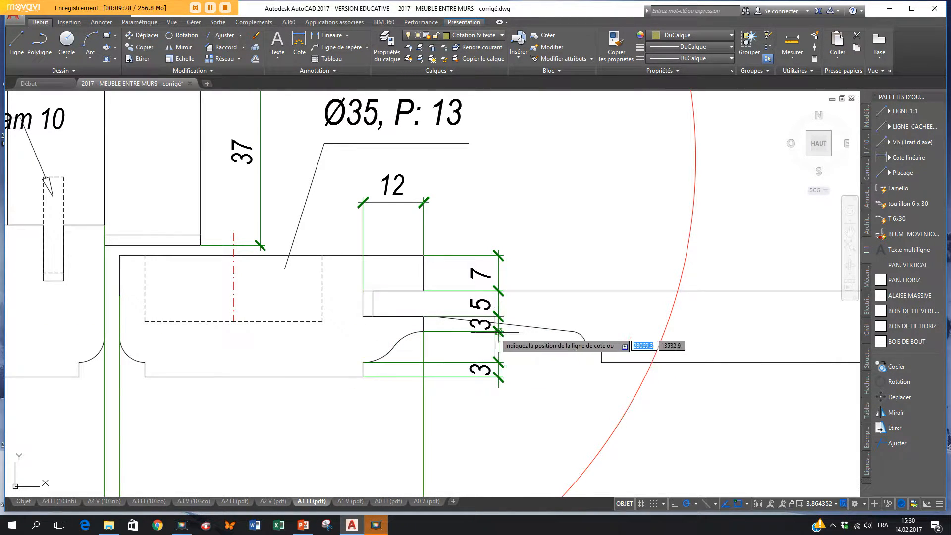
{"action": "left_click", "coordinate": [498, 344]}
- Dimension the height of the small step on the door panel's raised front profile
{"action": "scroll", "coordinate": [524, 321], "scroll_direction": "down", "scroll_amount": 2}
{"action": "key", "text": "Return"}
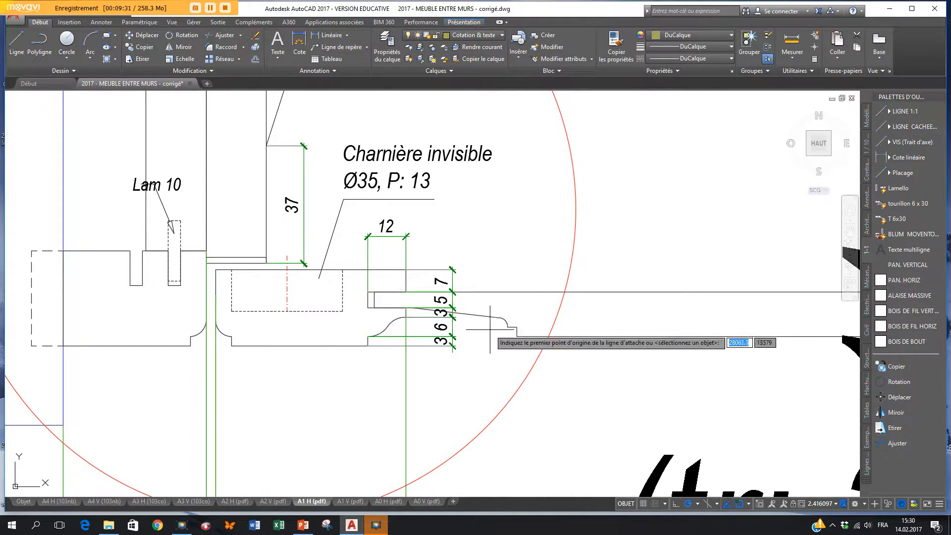
{"action": "left_click", "coordinate": [517, 336]}
{"action": "left_click", "coordinate": [548, 336]}
{"action": "left_click", "coordinate": [578, 330]}
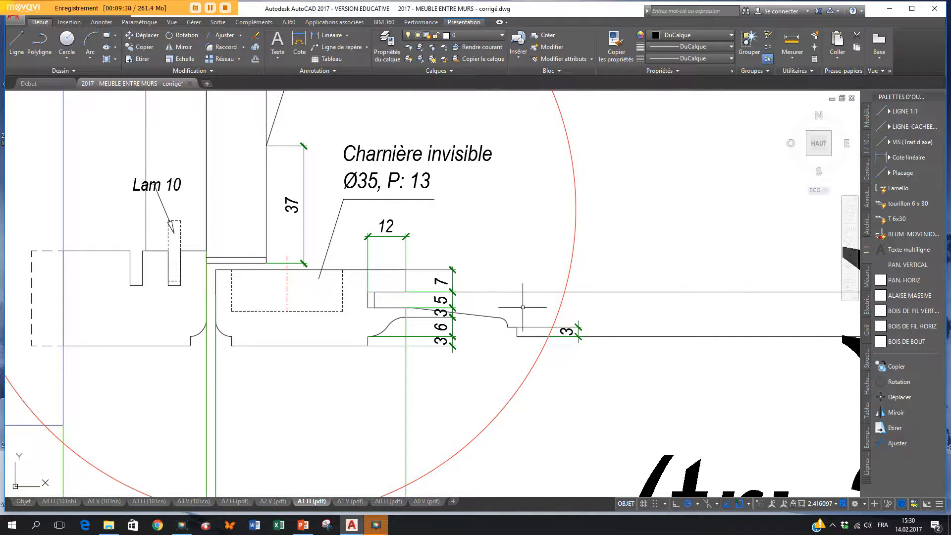
- Add a radius dimension to the rounded corner of the door panel's raised profile, placing its text behind the corner
{"action": "left_click", "coordinate": [889, 157]}
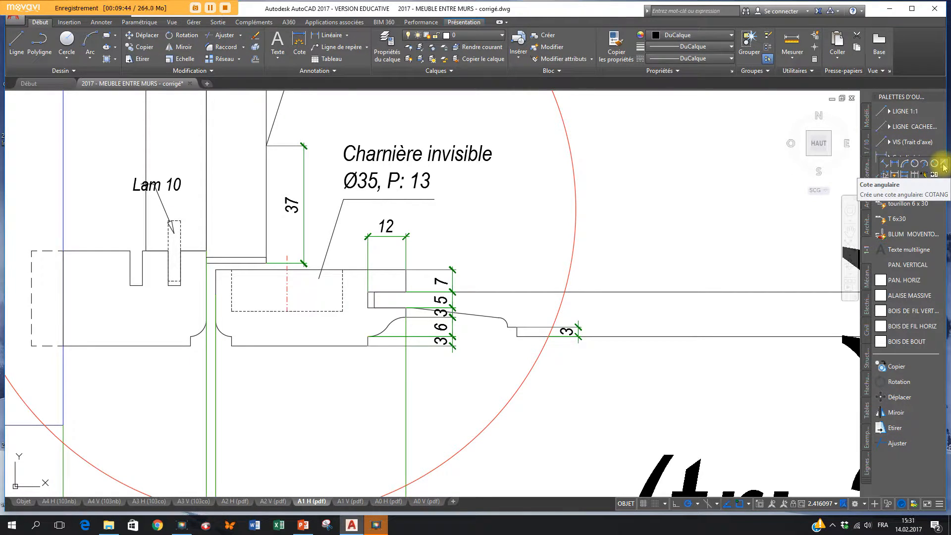
{"action": "left_click", "coordinate": [917, 165]}
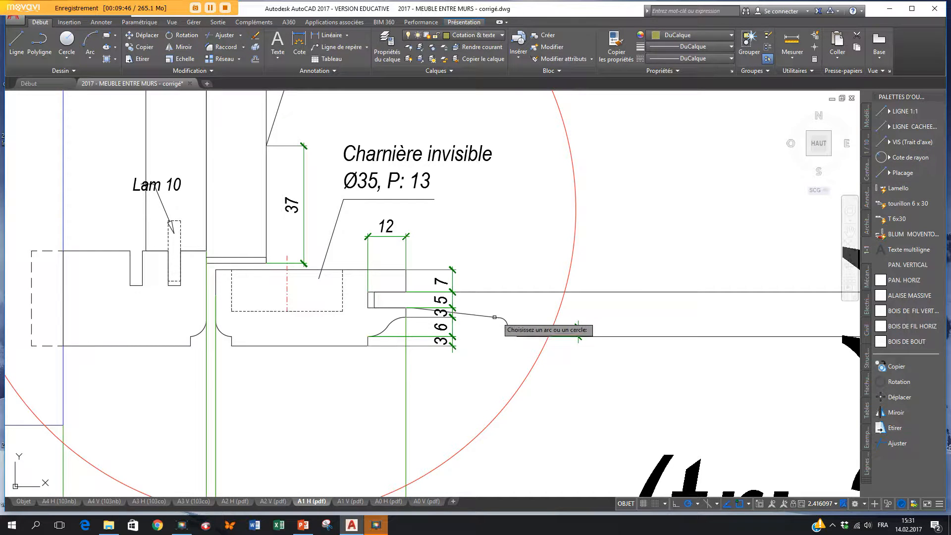
{"action": "left_click", "coordinate": [505, 324]}
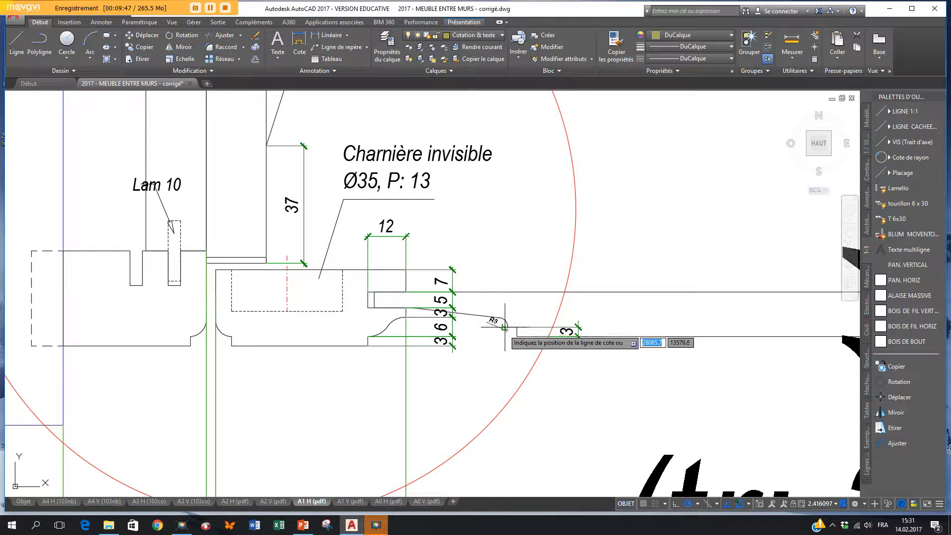
{"action": "scroll", "coordinate": [529, 307], "scroll_direction": "up", "scroll_amount": 2}
{"action": "left_click", "coordinate": [529, 304]}
{"action": "scroll", "coordinate": [572, 324], "scroll_direction": "down", "scroll_amount": 2}
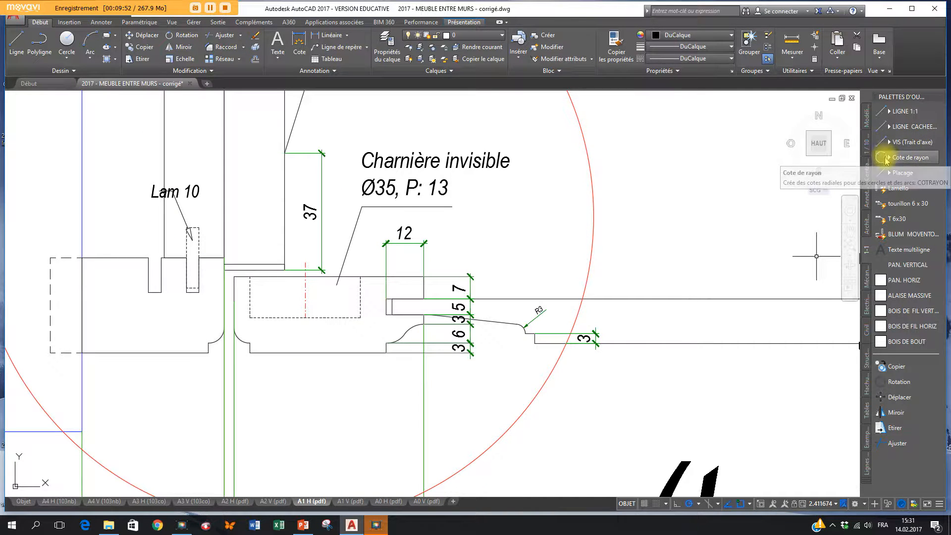
- Dimension the width of the door panel's small step and of its sloped border, with both dimension lines aligned in front of the stile
{"action": "left_click", "coordinate": [890, 157]}
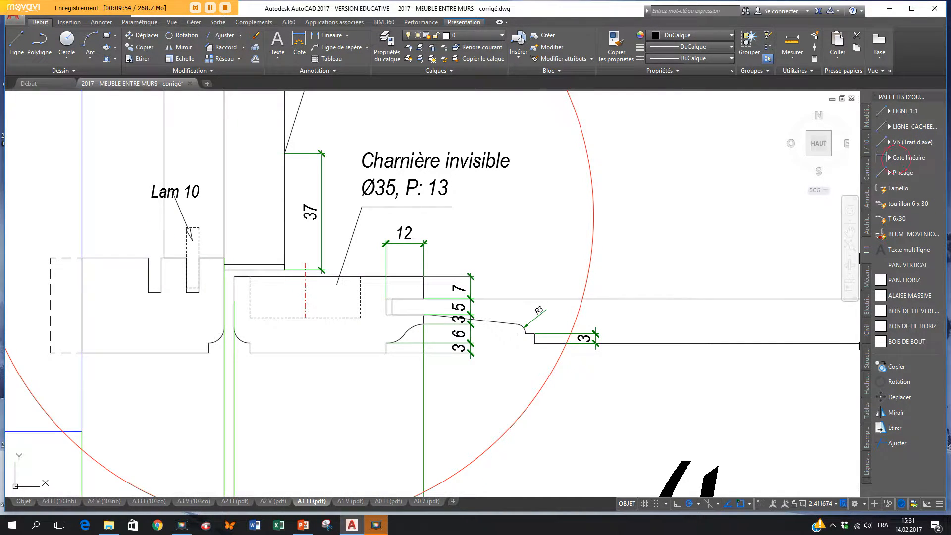
{"action": "left_click", "coordinate": [533, 346]}
{"action": "left_click", "coordinate": [526, 387]}
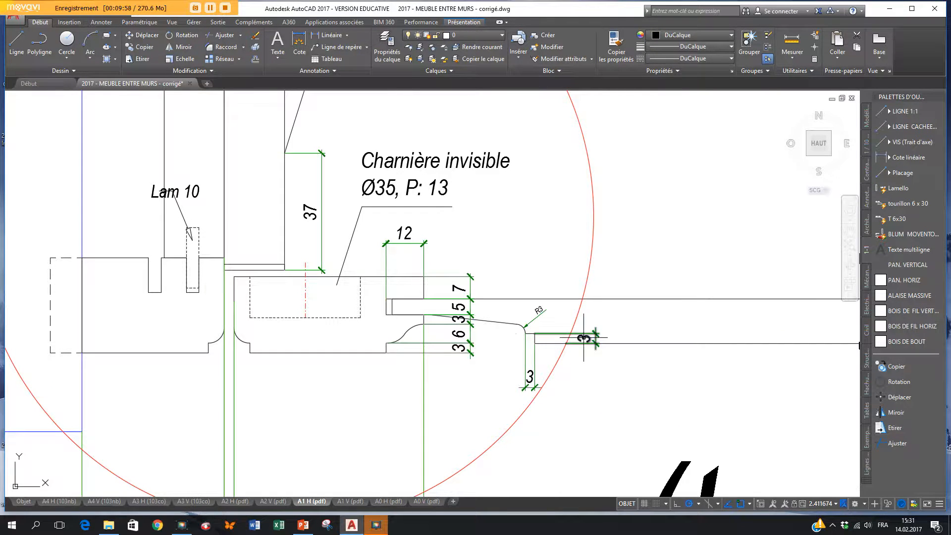
{"action": "left_click", "coordinate": [887, 156]}
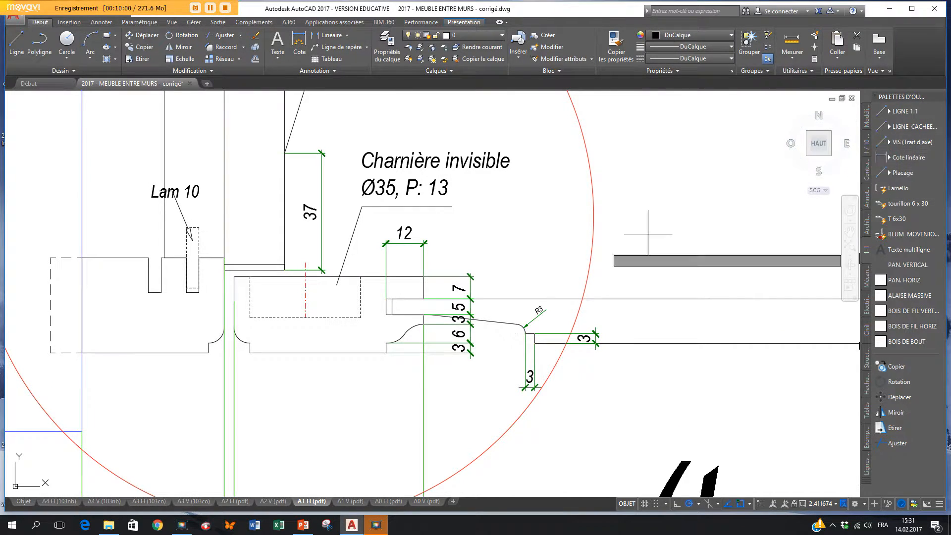
{"action": "left_click", "coordinate": [392, 315]}
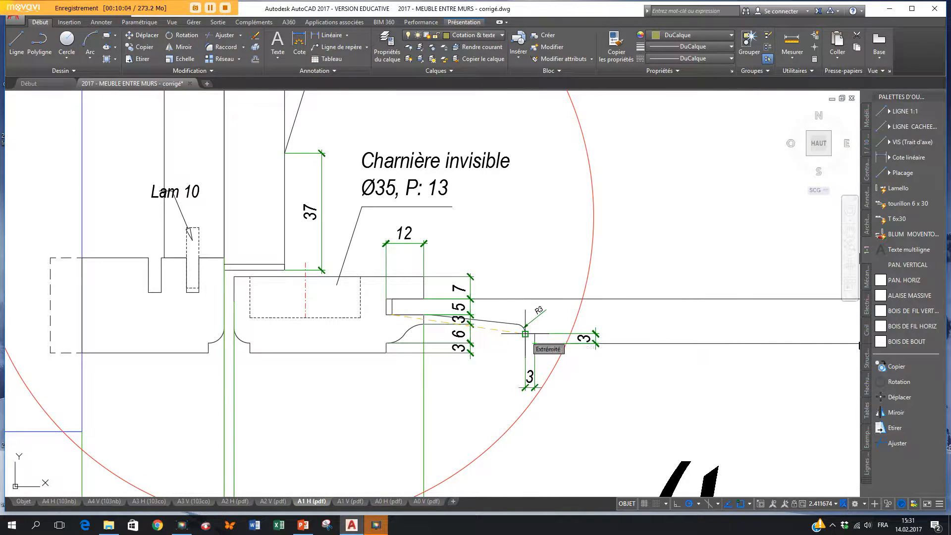
{"action": "left_click", "coordinate": [526, 335]}
{"action": "left_click", "coordinate": [525, 387]}
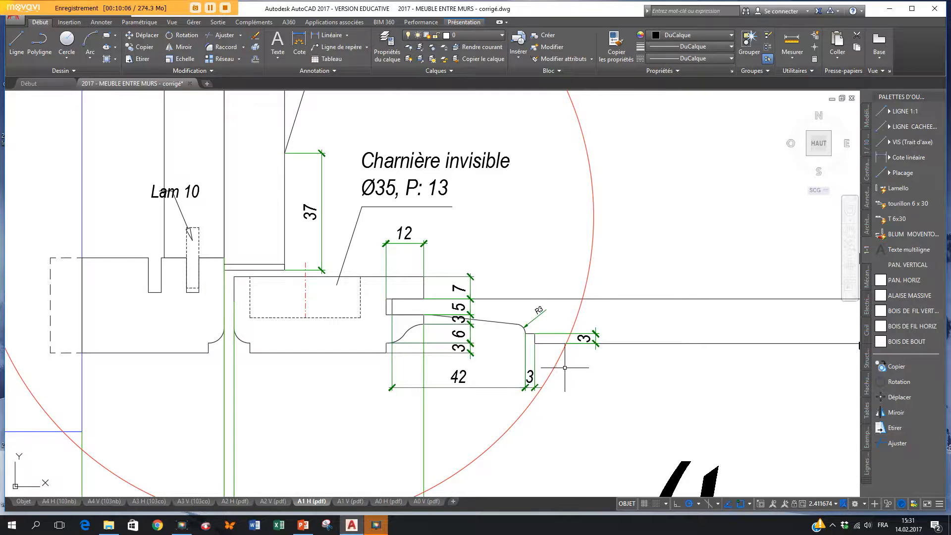
- Dimension the overall width of the panel's profiled border, placing the line parallel below the two partial dimensions
{"action": "scroll", "coordinate": [549, 349], "scroll_direction": "up", "scroll_amount": 2}
{"action": "key", "text": "Return"}
{"action": "left_click", "coordinate": [528, 339]}
{"action": "left_click", "coordinate": [299, 292]}
{"action": "left_click", "coordinate": [330, 452]}
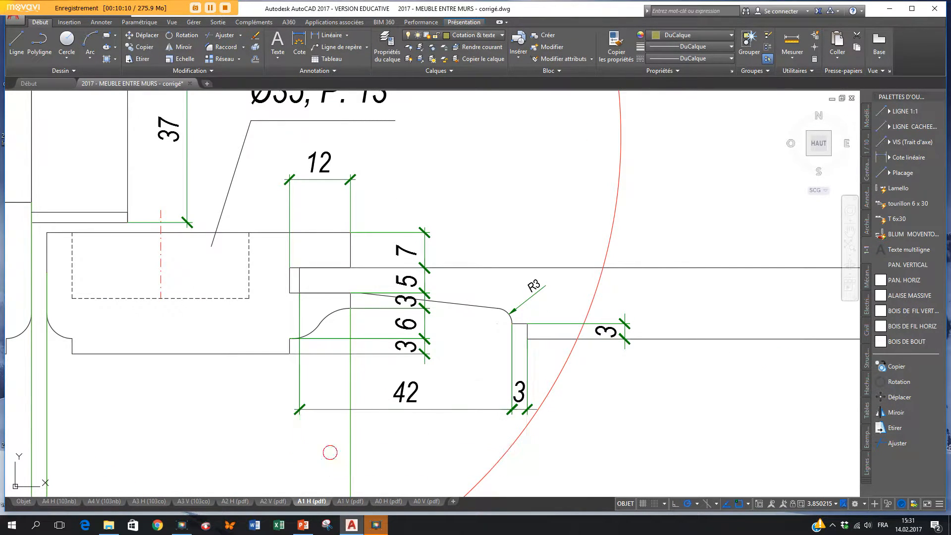
{"action": "scroll", "coordinate": [467, 369], "scroll_direction": "down", "scroll_amount": 2}
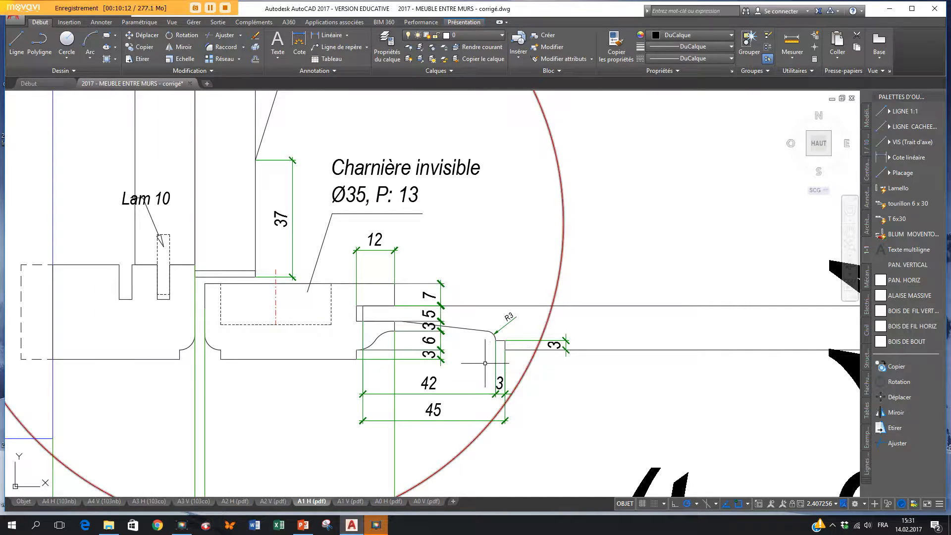
- Dimension the height of the small step on the door stile's outer front edge, placing the line inside the stile
{"action": "scroll", "coordinate": [317, 356], "scroll_direction": "up", "scroll_amount": 2}
{"action": "middle_click_drag", "start_coordinate": [307, 350], "coordinate": [488, 341]}
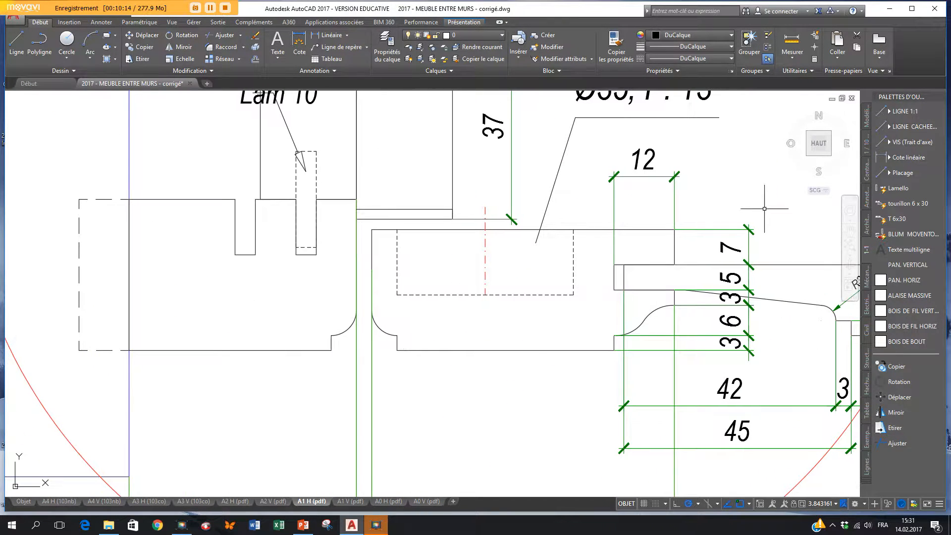
{"action": "left_click", "coordinate": [873, 186]}
{"action": "left_click", "coordinate": [397, 350]}
{"action": "key", "text": "Escape"}
{"action": "key", "text": "space"}
{"action": "left_click", "coordinate": [397, 335]}
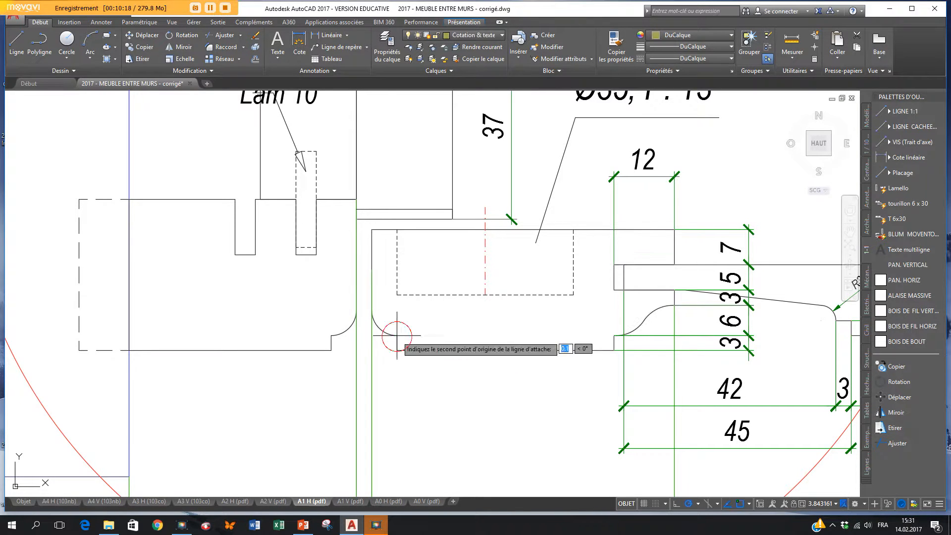
{"action": "left_click", "coordinate": [454, 350]}
{"action": "left_click", "coordinate": [456, 344]}
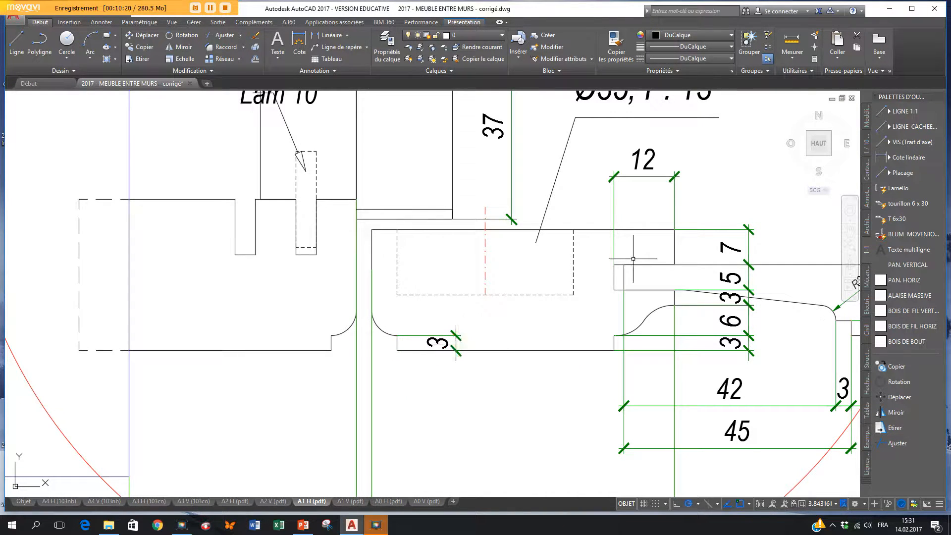
- Add a radius dimension to the concave moulding on the door stile's outer front corner
{"action": "scroll", "coordinate": [626, 261], "scroll_direction": "down", "scroll_amount": 2}
{"action": "left_click", "coordinate": [916, 158]}
{"action": "left_click", "coordinate": [891, 159]}
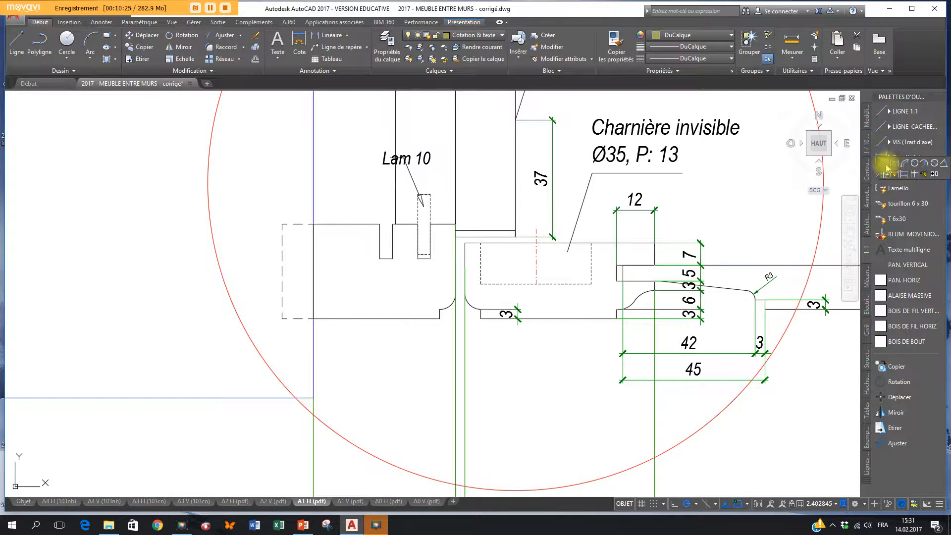
{"action": "left_click", "coordinate": [914, 162]}
{"action": "left_click", "coordinate": [470, 305]}
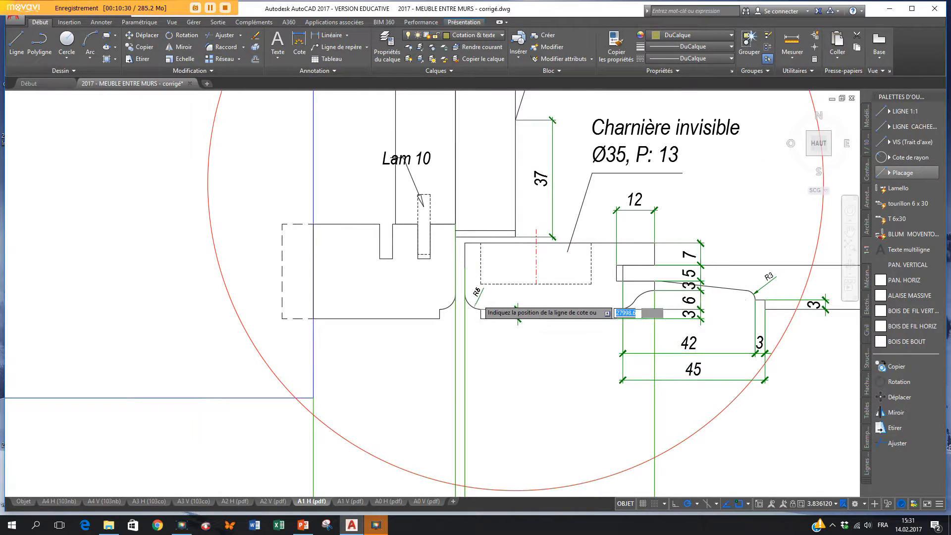
{"action": "scroll", "coordinate": [476, 299], "scroll_direction": "up", "scroll_amount": 4}
{"action": "scroll", "coordinate": [522, 279], "scroll_direction": "down", "scroll_amount": 5}
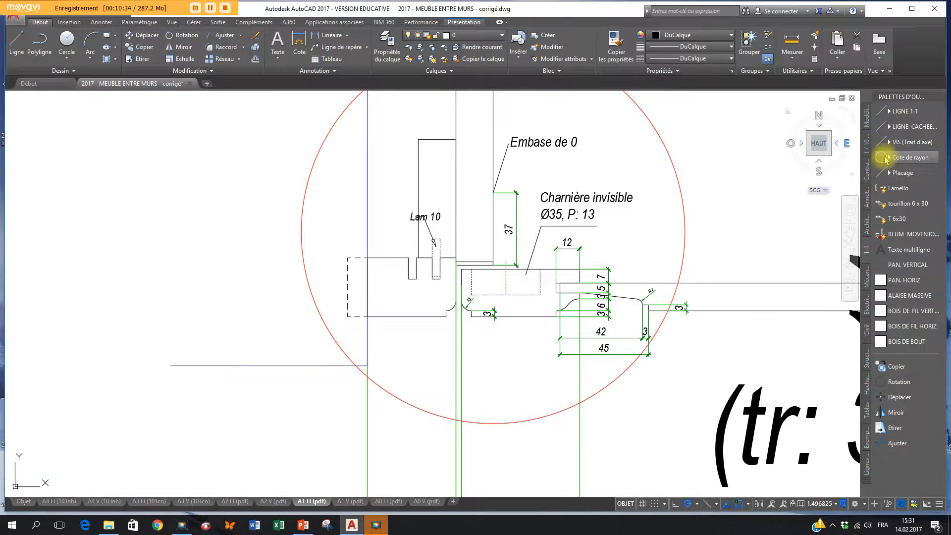
- Dimension the distance from the fixed stile's edge to the lamello slot, and shorten the existing extension line to end at this dimension line
{"action": "left_click", "coordinate": [889, 159]}
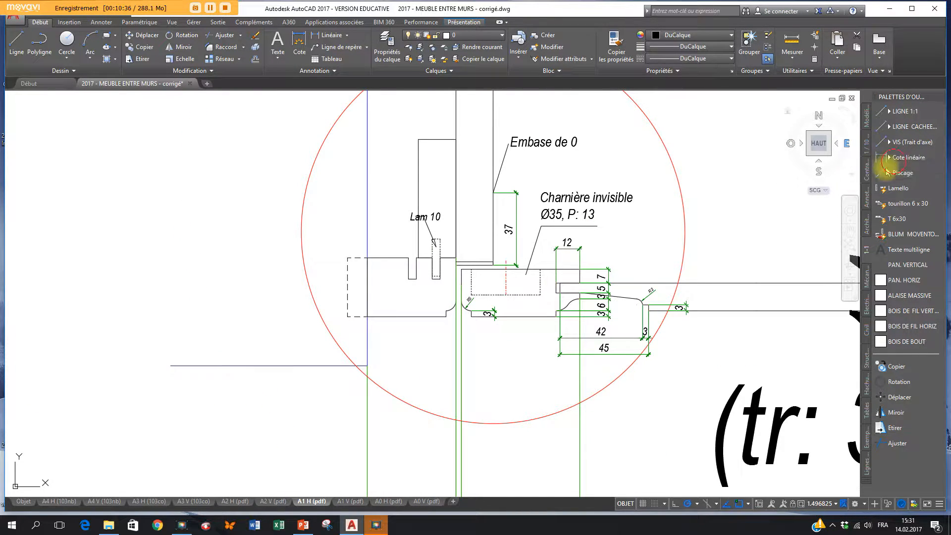
{"action": "left_click", "coordinate": [891, 160]}
{"action": "scroll", "coordinate": [460, 259], "scroll_direction": "up", "scroll_amount": 4}
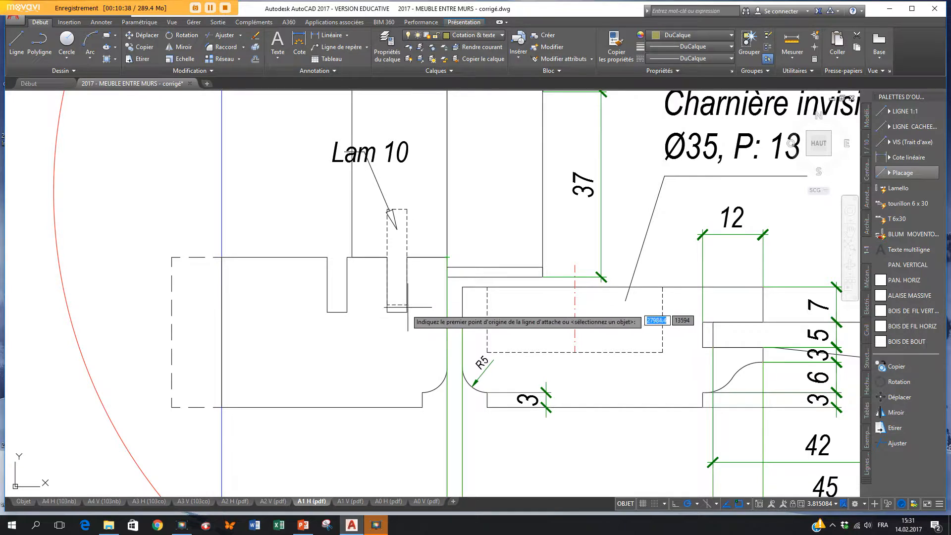
{"action": "left_click", "coordinate": [447, 311]}
{"action": "left_click", "coordinate": [407, 312]}
{"action": "left_click", "coordinate": [373, 355]}
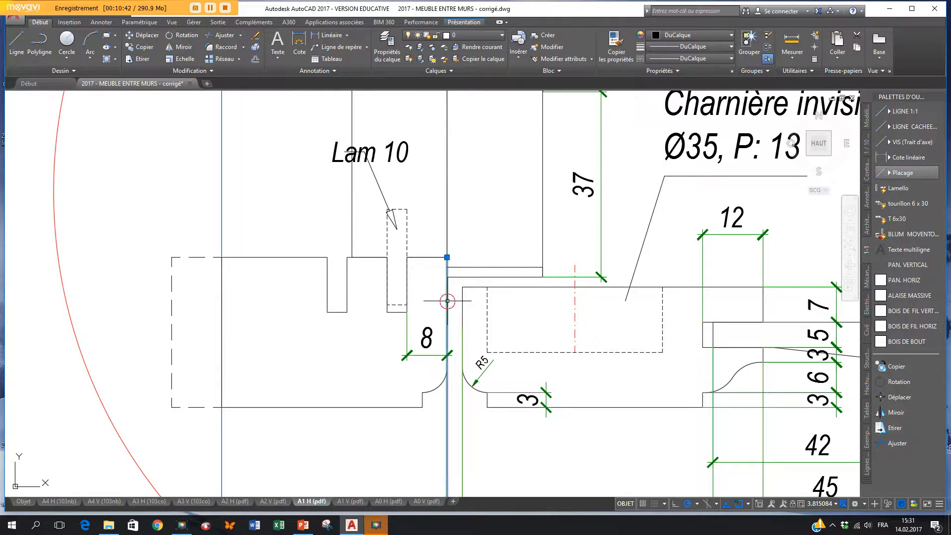
{"action": "left_click", "coordinate": [447, 257]}
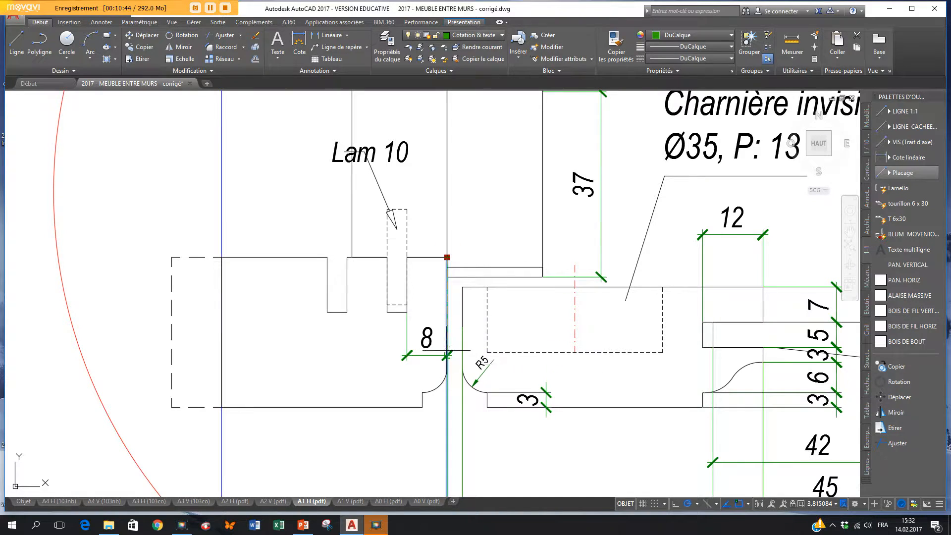
{"action": "left_click", "coordinate": [447, 355]}
{"action": "key", "text": "Escape"}
- Dimension the widths of the fixed stile's two grooves and the spacing between them, in line with the edge distance dimension
{"action": "key", "text": "space"}
{"action": "left_click", "coordinate": [407, 312]}
{"action": "left_click", "coordinate": [387, 312]}
{"action": "left_click", "coordinate": [421, 355]}
{"action": "key", "text": "space"}
{"action": "left_click", "coordinate": [347, 312]}
{"action": "left_click", "coordinate": [347, 312]}
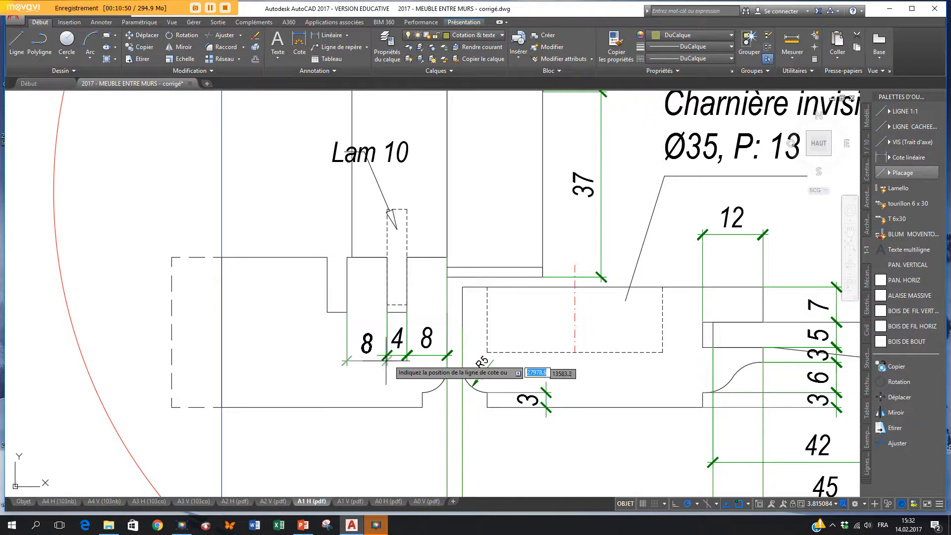
{"action": "left_click", "coordinate": [385, 355]}
{"action": "key", "text": "space"}
{"action": "left_click", "coordinate": [348, 312]}
{"action": "left_click", "coordinate": [327, 312]}
{"action": "left_click", "coordinate": [347, 355]}
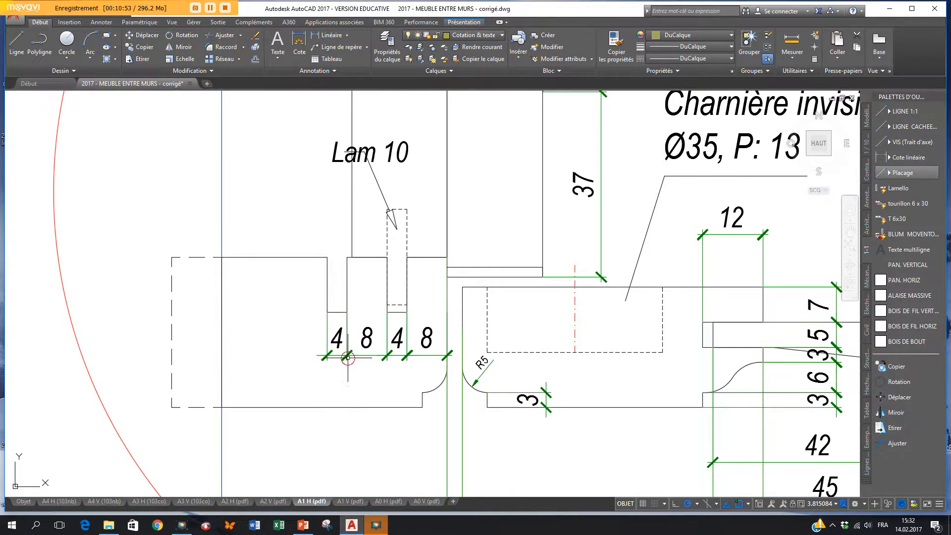
- Dimension the depth of the fixed stile's groove, placing the vertical dimension line beside the groove
{"action": "key", "text": "space"}
{"action": "left_click", "coordinate": [327, 312]}
{"action": "left_click", "coordinate": [297, 257]}
{"action": "left_click", "coordinate": [274, 283]}
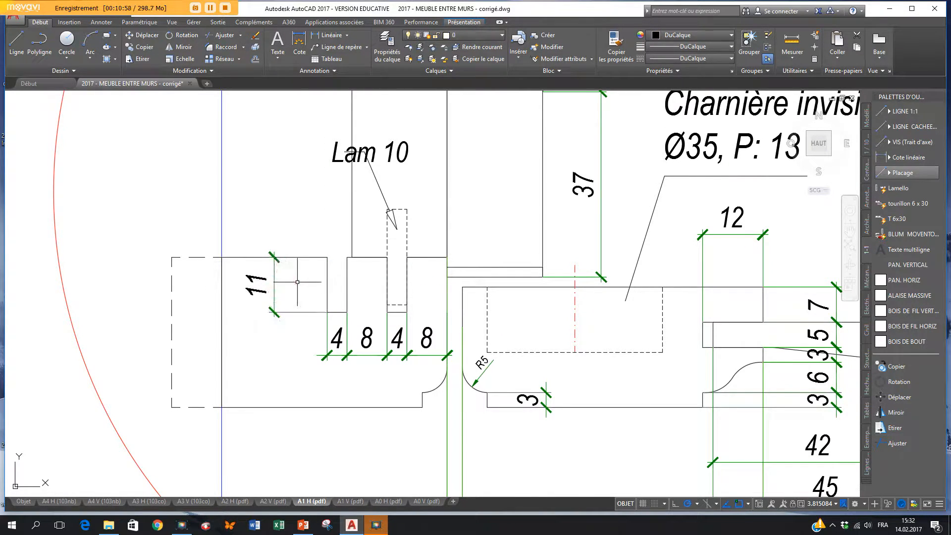
{"action": "scroll", "coordinate": [297, 282], "scroll_direction": "down", "scroll_amount": 2}
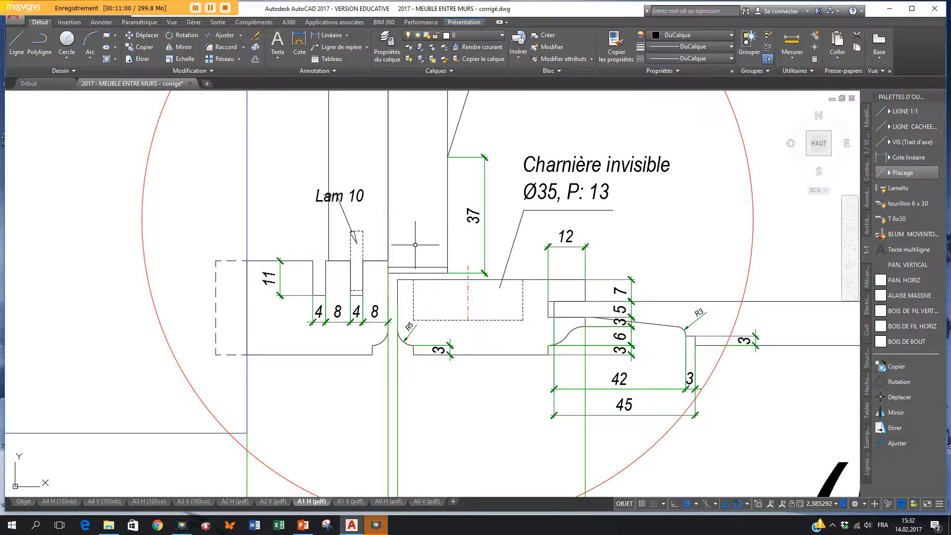
- Dimension the gap between the cabinet side's front edge and the back of the door, in line with the 37 mm dimension
{"action": "scroll", "coordinate": [383, 257], "scroll_direction": "down", "scroll_amount": 2}
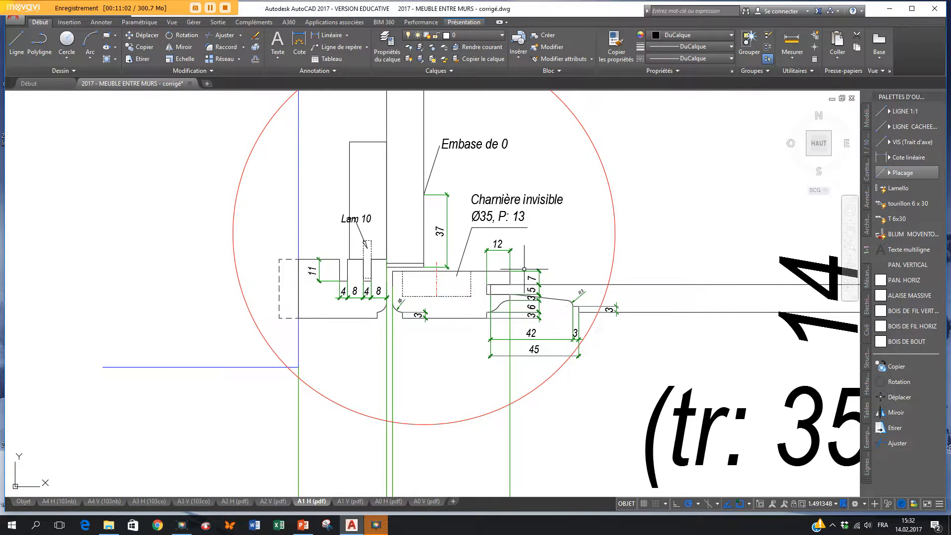
{"action": "scroll", "coordinate": [456, 266], "scroll_direction": "up", "scroll_amount": 4}
{"action": "key", "text": "space"}
{"action": "left_click", "coordinate": [430, 269]}
{"action": "left_click", "coordinate": [430, 279]}
{"action": "left_click", "coordinate": [431, 274]}
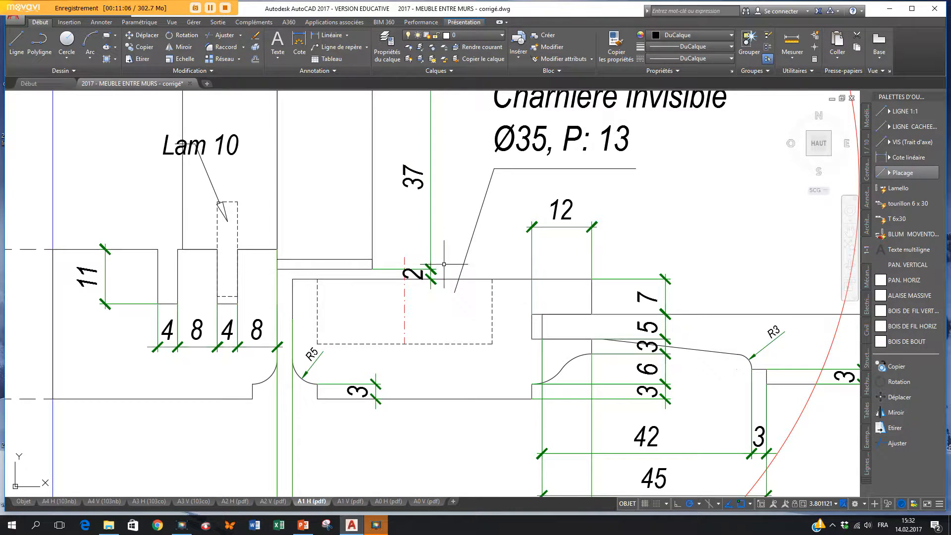
- Dimension the distance from the door's edge to the hinge axis and the door's offset from the fixed stile's edge, on one aligned line
{"action": "scroll", "coordinate": [454, 256], "scroll_direction": "down", "scroll_amount": 2}
{"action": "middle_click_drag", "start_coordinate": [441, 257], "coordinate": [427, 294]}
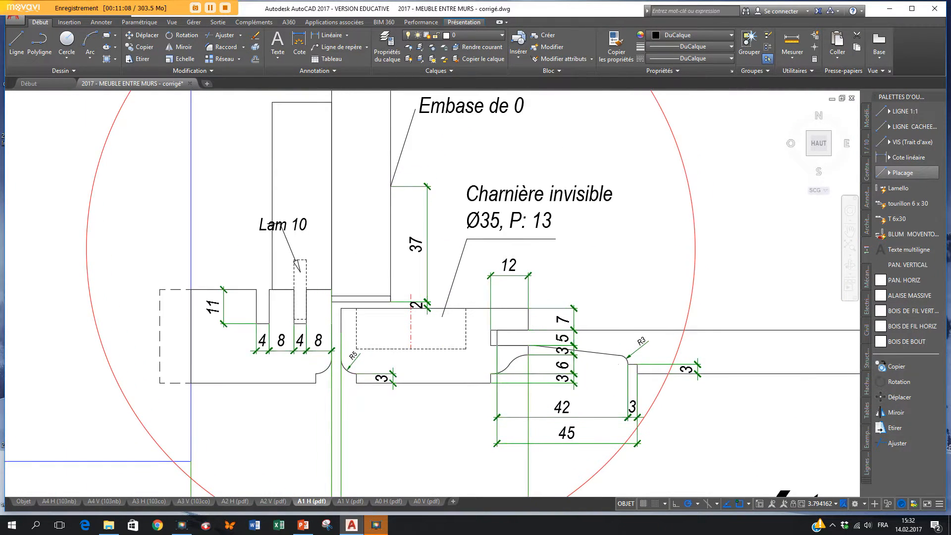
{"action": "scroll", "coordinate": [360, 300], "scroll_direction": "up", "scroll_amount": 2}
{"action": "key", "text": "space"}
{"action": "left_click", "coordinate": [327, 314]}
{"action": "left_click", "coordinate": [439, 303]}
{"action": "left_click", "coordinate": [435, 254]}
{"action": "scroll", "coordinate": [328, 244], "scroll_direction": "up", "scroll_amount": 2}
{"action": "key", "text": "space"}
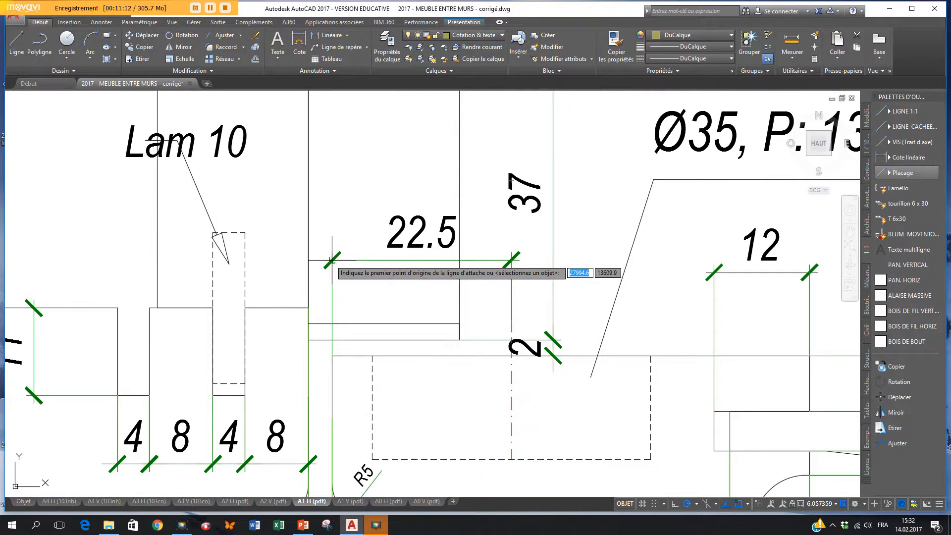
{"action": "left_click", "coordinate": [309, 260]}
{"action": "left_click", "coordinate": [331, 260]}
{"action": "scroll", "coordinate": [349, 237], "scroll_direction": "down", "scroll_amount": 2}
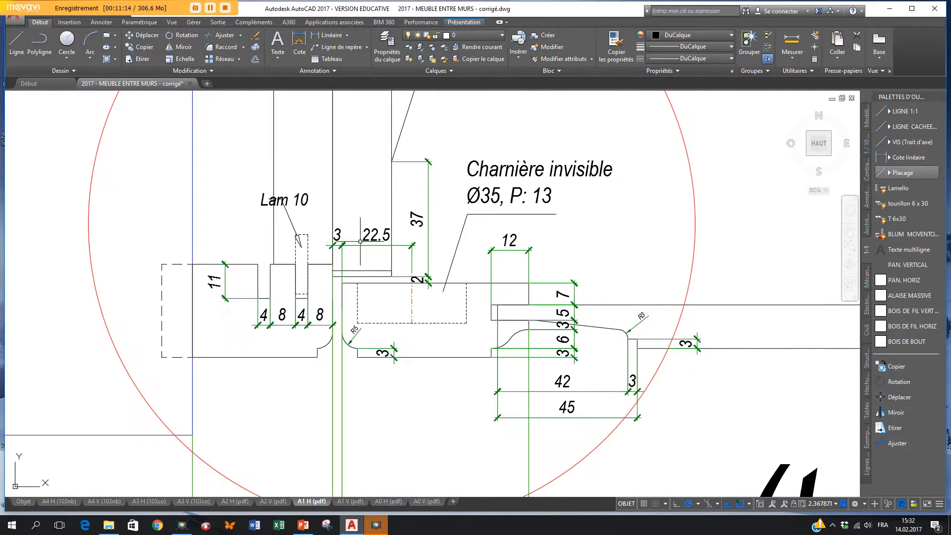
- Shift the door gap dimension and the 37 mm dimension slightly away from the cabinet side, keeping their dimension lines aligned
{"action": "scroll", "coordinate": [428, 281], "scroll_direction": "up", "scroll_amount": 2}
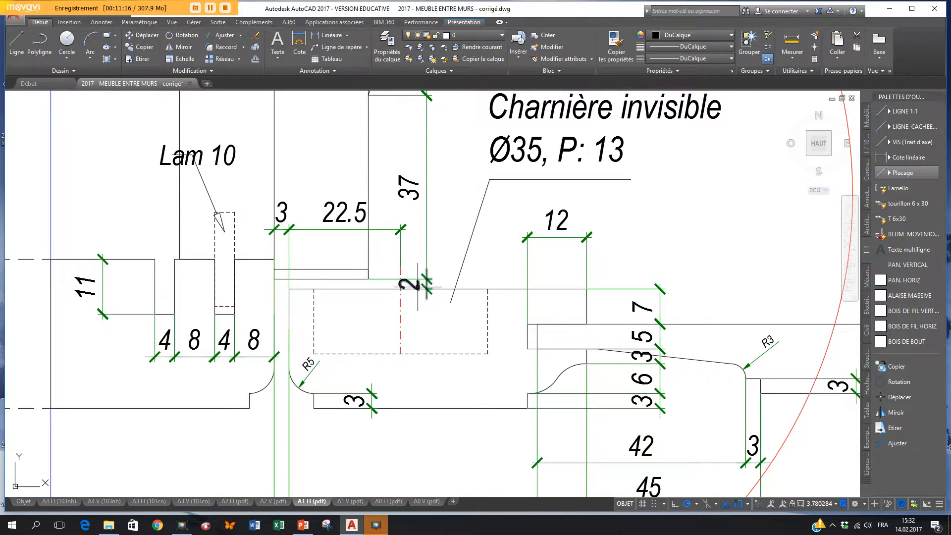
{"action": "scroll", "coordinate": [432, 265], "scroll_direction": "up", "scroll_amount": 2}
{"action": "left_click", "coordinate": [432, 266]}
{"action": "left_click", "coordinate": [431, 280]}
{"action": "left_click", "coordinate": [432, 253]}
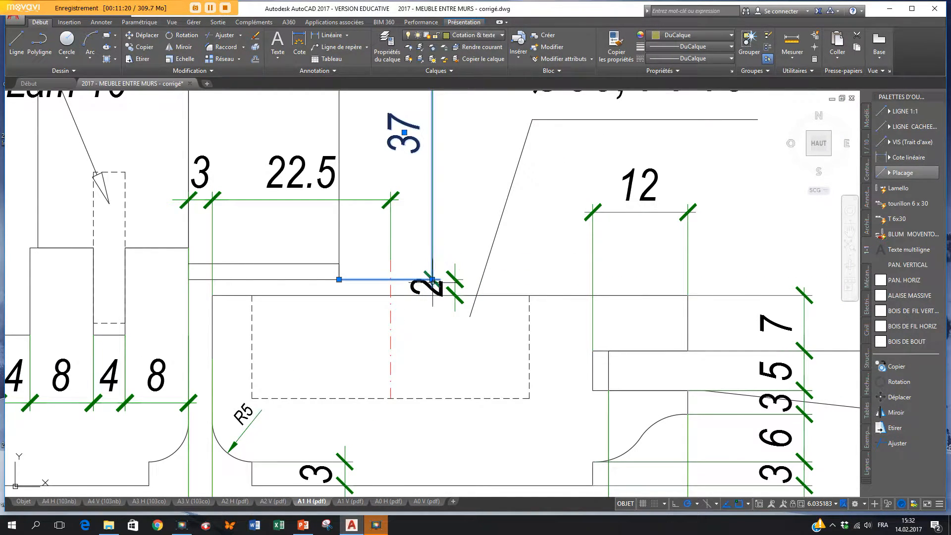
{"action": "left_click", "coordinate": [431, 280]}
{"action": "left_click", "coordinate": [454, 280]}
{"action": "key", "text": "Escape"}
{"action": "scroll", "coordinate": [461, 249], "scroll_direction": "down", "scroll_amount": 2}
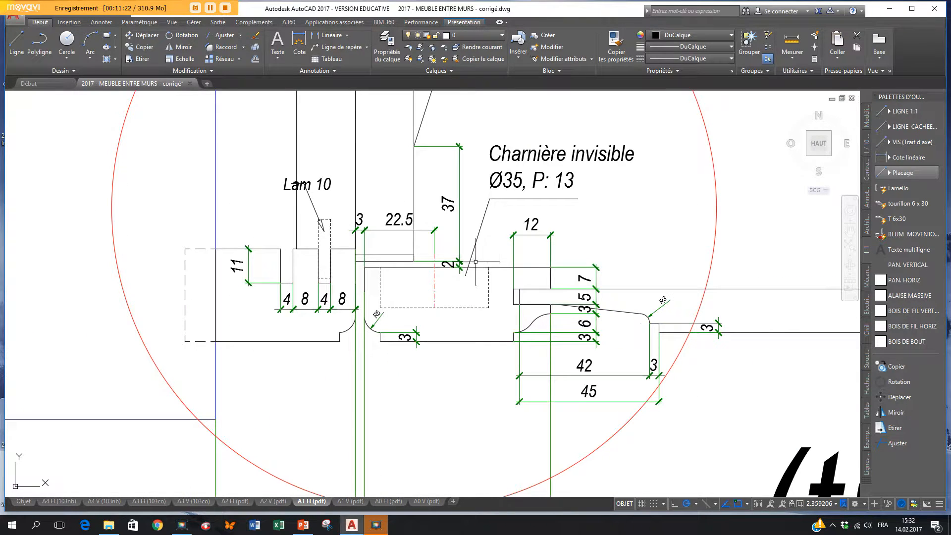
- Shift the vertical dimension of the panel's 3 mm step closer to the moulded profile
{"action": "scroll", "coordinate": [562, 293], "scroll_direction": "down", "scroll_amount": 5}
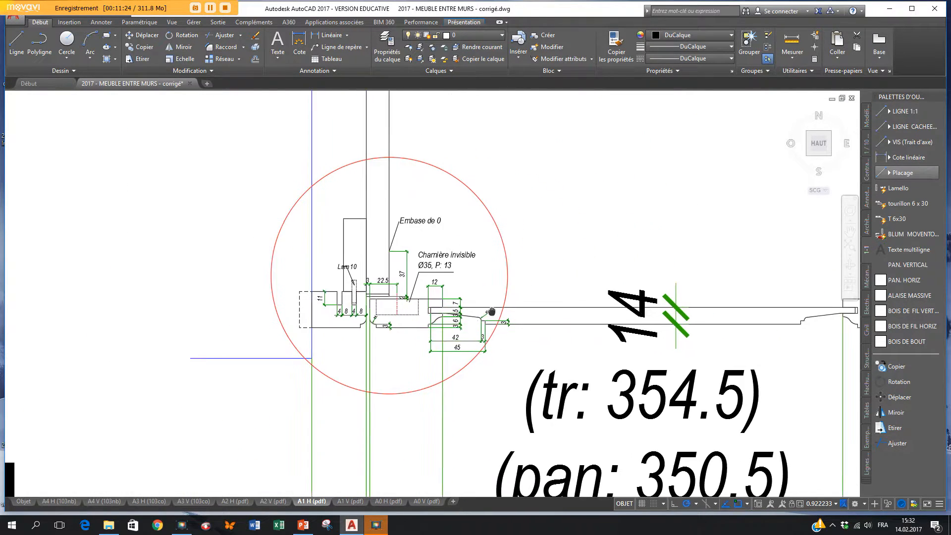
{"action": "scroll", "coordinate": [498, 309], "scroll_direction": "up", "scroll_amount": 7}
{"action": "key", "text": "space"}
{"action": "key", "text": "Escape"}
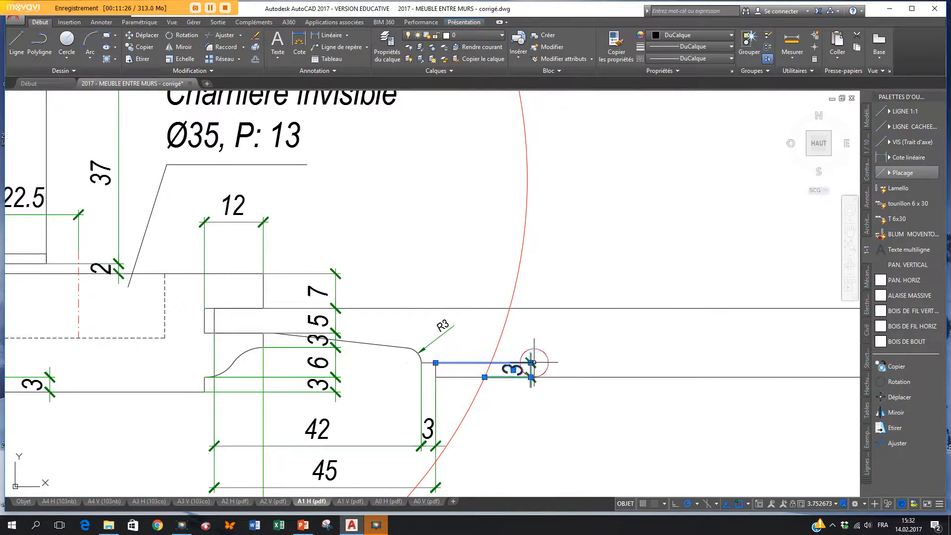
{"action": "left_click", "coordinate": [530, 362]}
{"action": "left_click", "coordinate": [497, 363]}
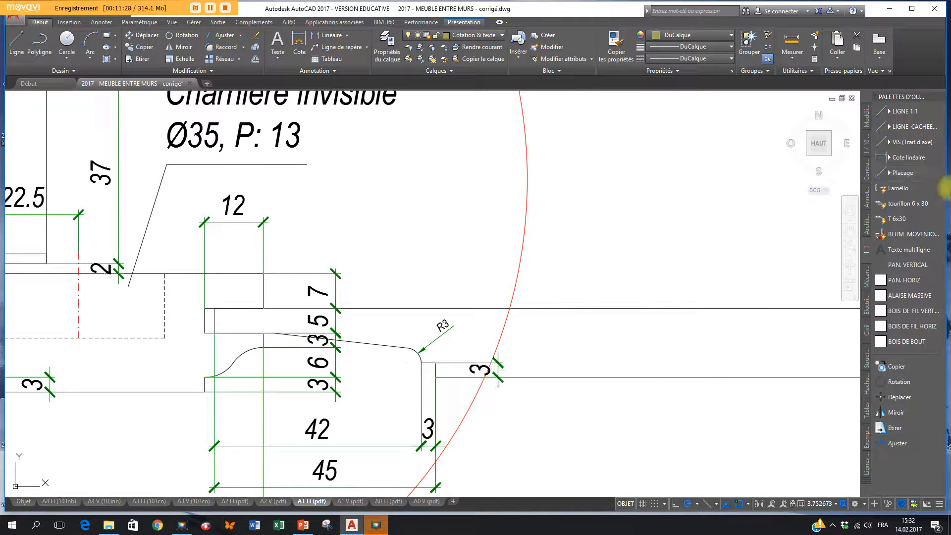
- Dimension the door panel's full thickness, placing the vertical dimension line just beyond the panel's step dimension
{"action": "left_click", "coordinate": [901, 157]}
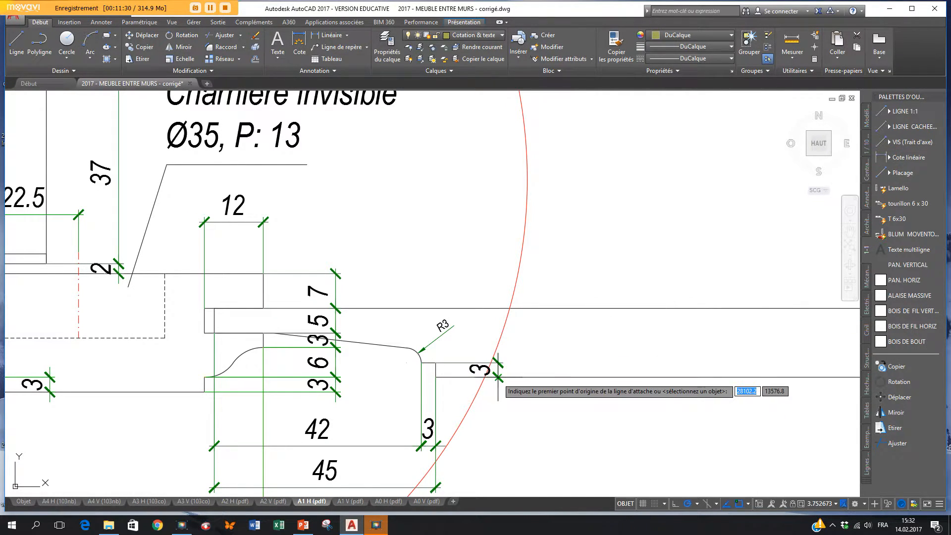
{"action": "left_click", "coordinate": [531, 377]}
{"action": "left_click", "coordinate": [530, 308]}
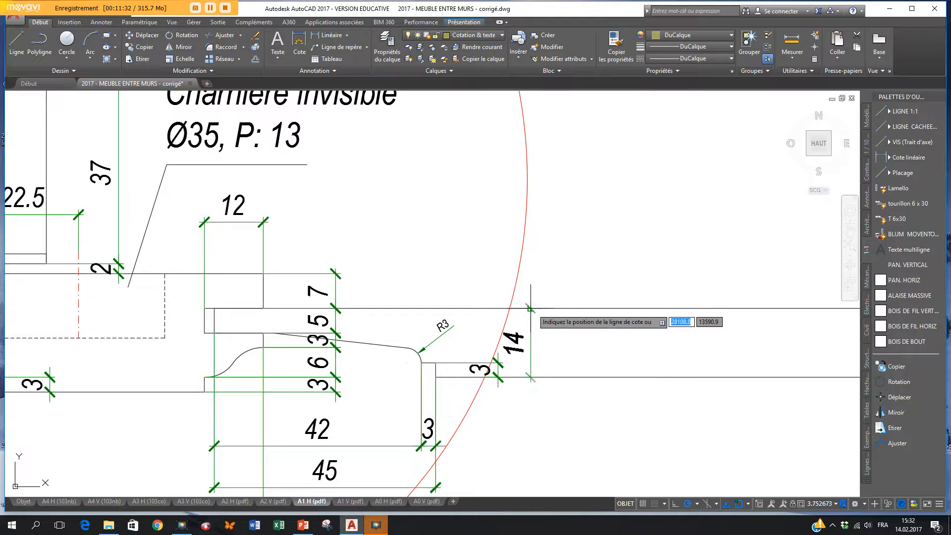
{"action": "left_click", "coordinate": [541, 327]}
- Examine the dimensioned joint detail and the overall section dimensions around it
{"action": "scroll", "coordinate": [545, 327], "scroll_direction": "down", "scroll_amount": 2}
{"action": "scroll", "coordinate": [390, 322], "scroll_direction": "down", "scroll_amount": 2}
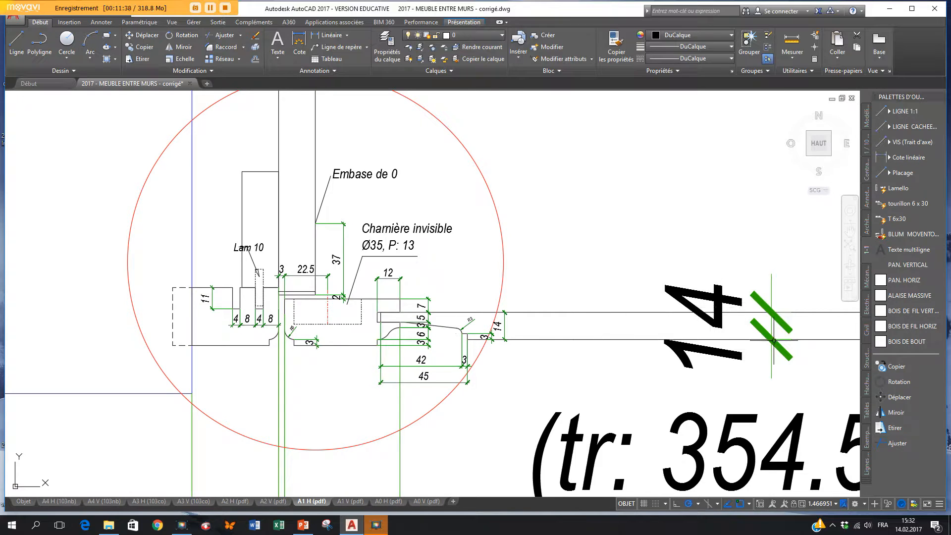
{"action": "scroll", "coordinate": [692, 388], "scroll_direction": "down", "scroll_amount": 2}
{"action": "mouse_move", "coordinate": [722, 366]}
{"action": "middle_mouse_down"}
{"action": "mouse_move", "coordinate": [531, 344]}
{"action": "mouse_move", "coordinate": [541, 237]}
{"action": "middle_mouse_up"}
{"action": "scroll", "coordinate": [404, 250], "scroll_direction": "down", "scroll_amount": 2}
{"action": "middle_click_drag", "start_coordinate": [404, 250], "coordinate": [407, 353]}
{"action": "scroll", "coordinate": [408, 353], "scroll_direction": "up", "scroll_amount": 6}
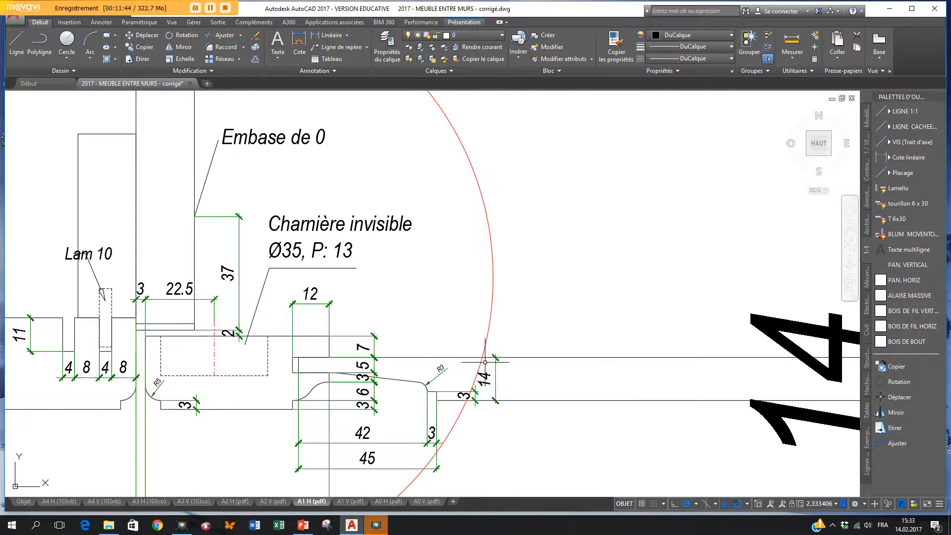
{"action": "middle_click_drag", "start_coordinate": [333, 383], "coordinate": [394, 366]}
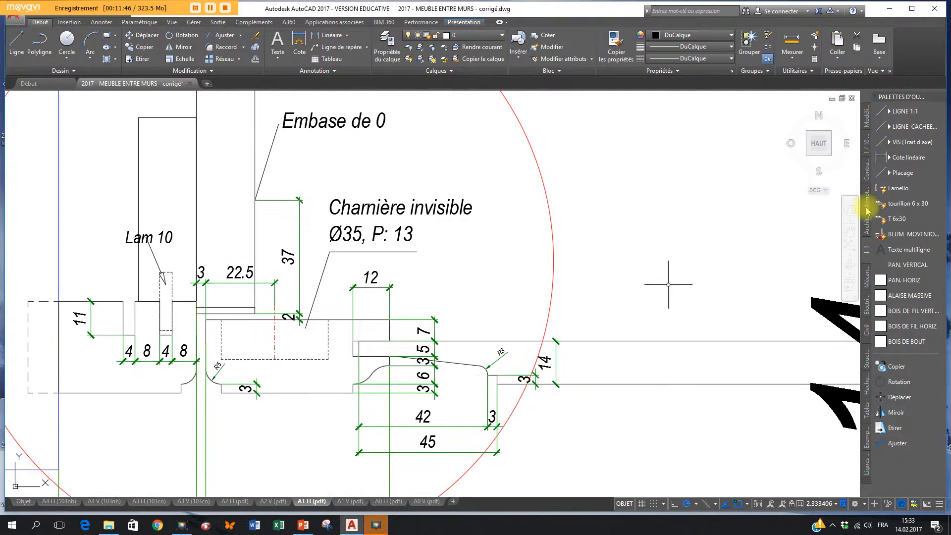
{"action": "left_click", "coordinate": [908, 157]}
{"action": "left_click", "coordinate": [212, 319]}
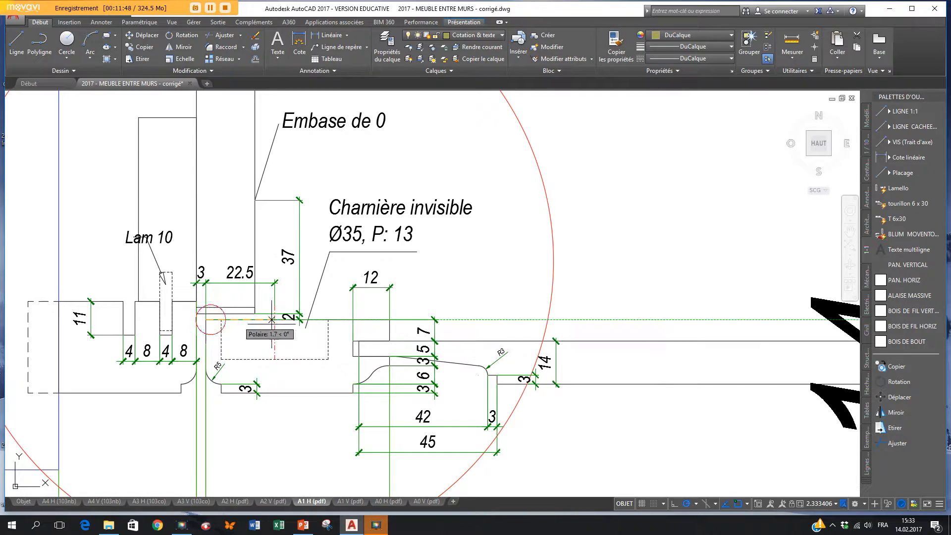
{"action": "left_click", "coordinate": [330, 323]}
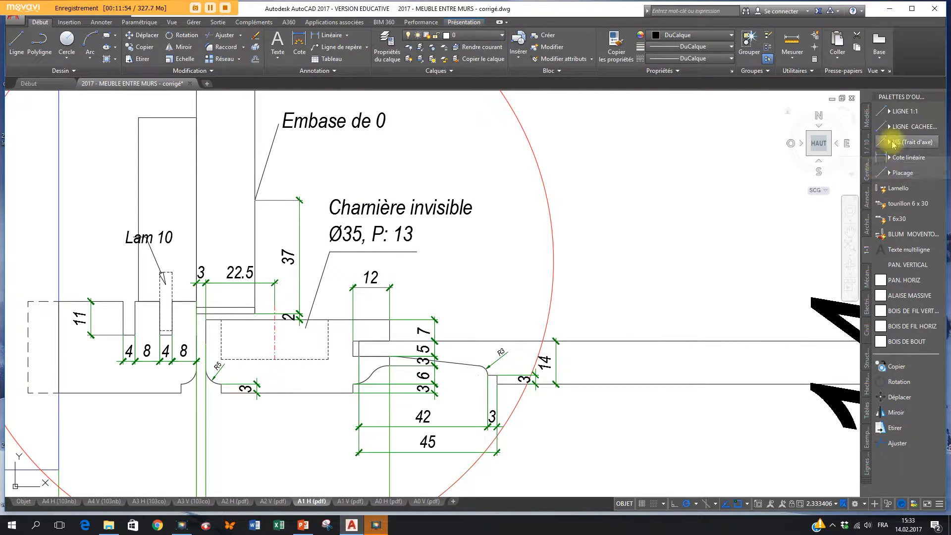
- Add the multiline note "60 x 24" inside the door stile, below the hinge cup
{"action": "left_click", "coordinate": [902, 249]}
{"action": "left_click", "coordinate": [281, 369]}
{"action": "left_click", "coordinate": [343, 389]}
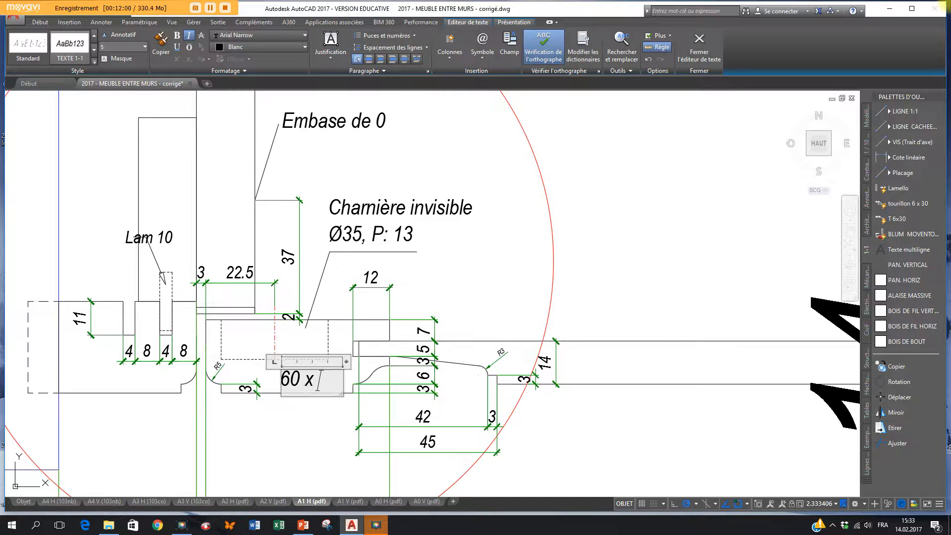
{"action": "left_click", "coordinate": [460, 272]}
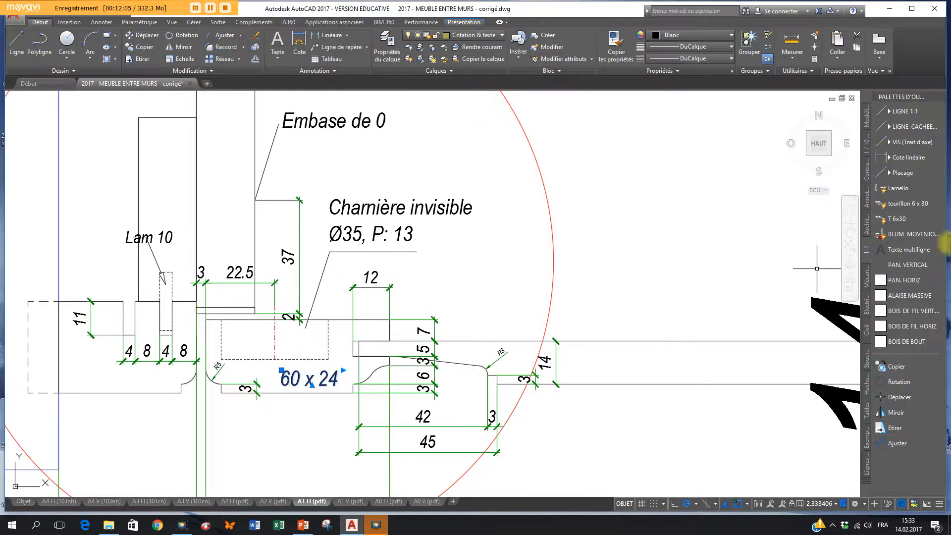
- Copy the 60 x 24 note horizontally into the fixed stile
{"action": "left_click", "coordinate": [895, 366]}
{"action": "left_click", "coordinate": [342, 370]}
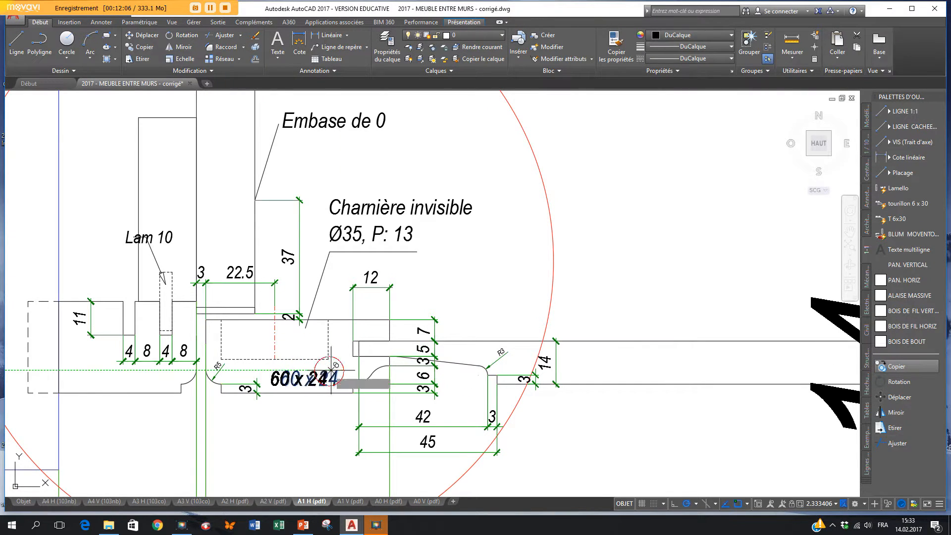
{"action": "middle_click_drag", "start_coordinate": [329, 369], "coordinate": [475, 287]}
{"action": "scroll", "coordinate": [362, 297], "scroll_direction": "up", "scroll_amount": 3}
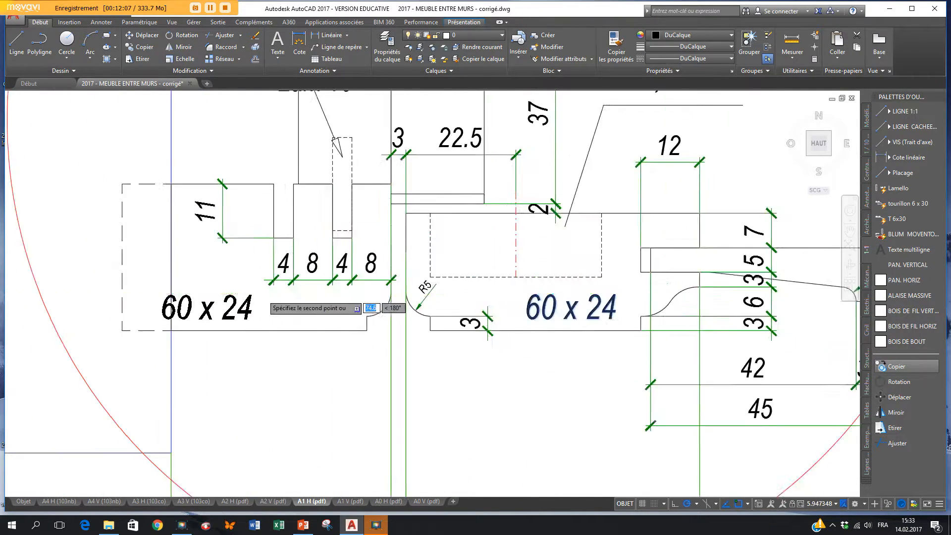
{"action": "left_click", "coordinate": [298, 290]}
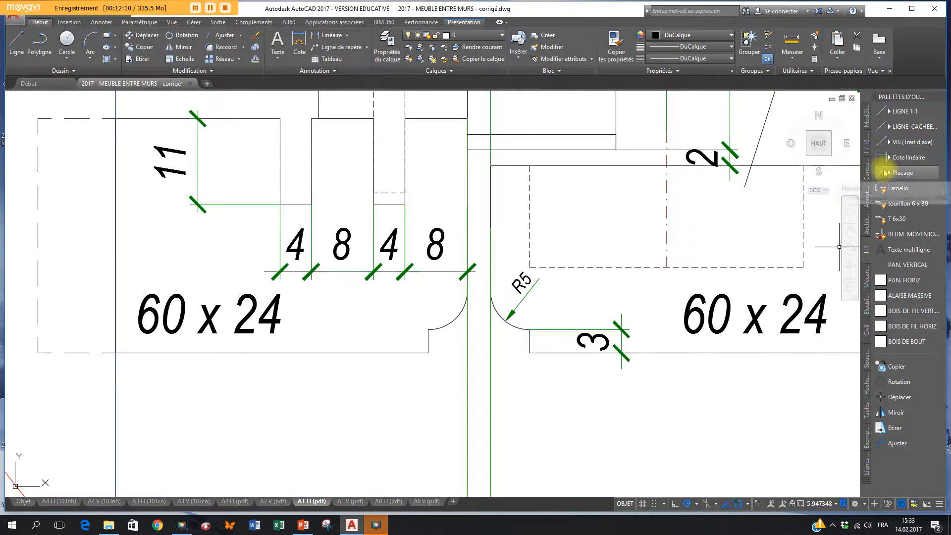
- Dimension the fixed stile's width from the wall line to its door-side edge, placing the horizontal dimension below the stile
{"action": "left_click", "coordinate": [883, 172]}
{"action": "left_click", "coordinate": [469, 291]}
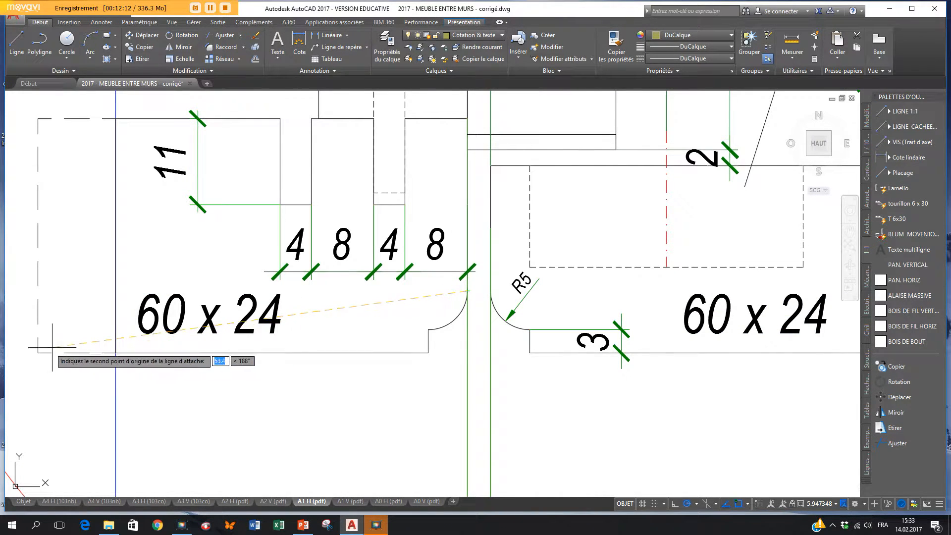
{"action": "left_click", "coordinate": [37, 351]}
{"action": "key", "text": "Escape"}
{"action": "key", "text": "Return"}
{"action": "left_click", "coordinate": [467, 290]}
{"action": "left_click", "coordinate": [115, 353]}
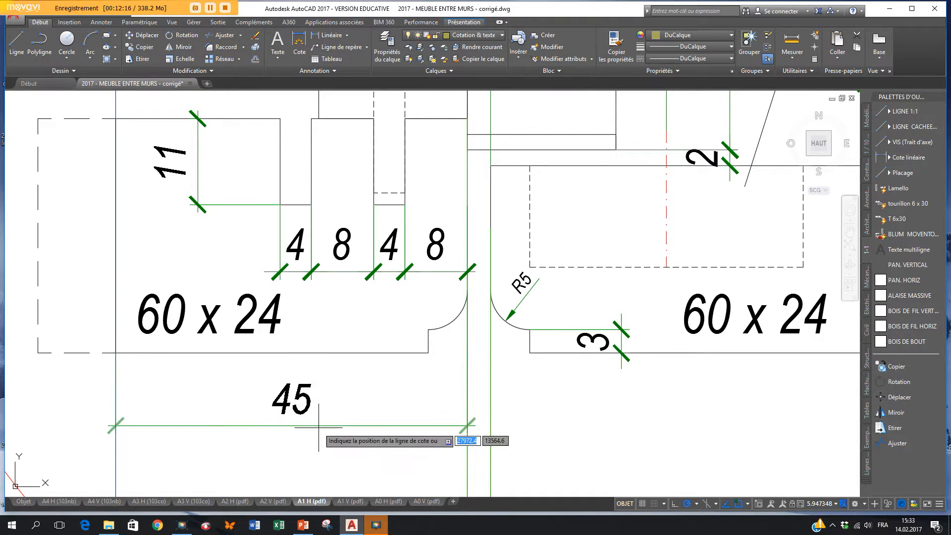
{"action": "left_click", "coordinate": [317, 444]}
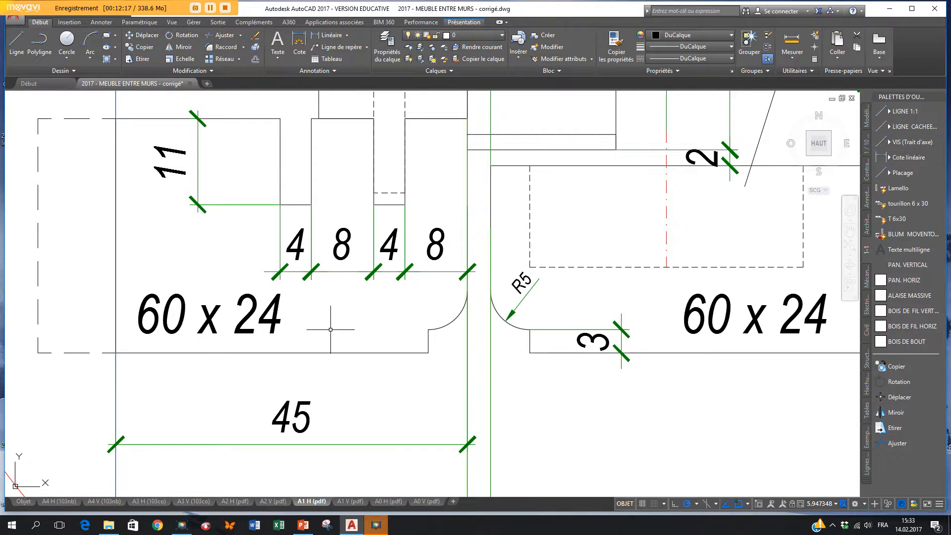
- Change the fixed stile's copied note to "55 x 30"
{"action": "double_click", "coordinate": [186, 314]}
{"action": "left_click_drag", "start_coordinate": [184, 317], "coordinate": [142, 322]}
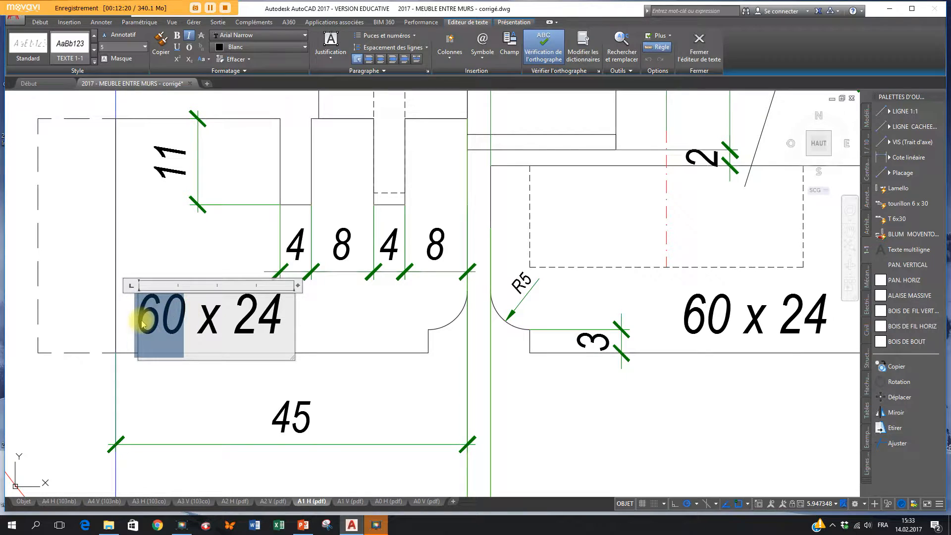
{"action": "type", "text": "55 x 30"}
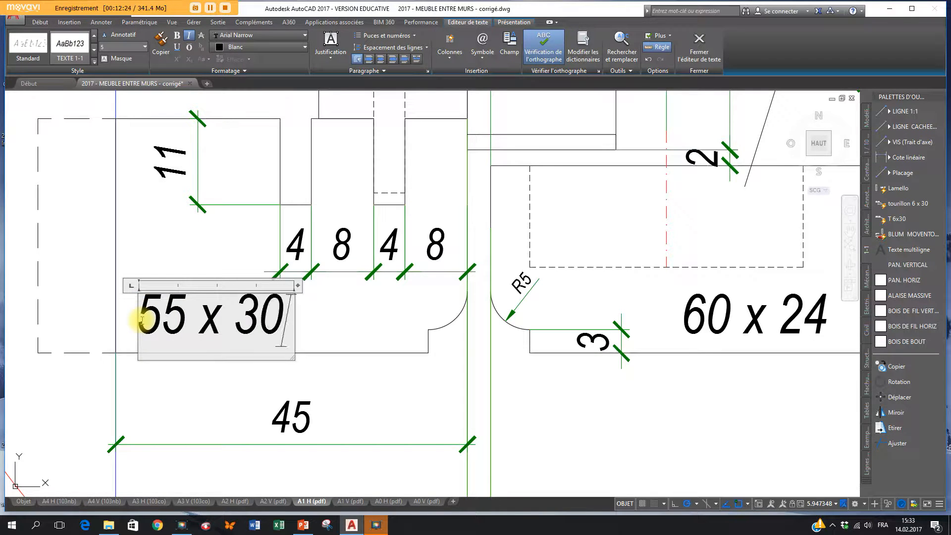
{"action": "left_click", "coordinate": [386, 403]}
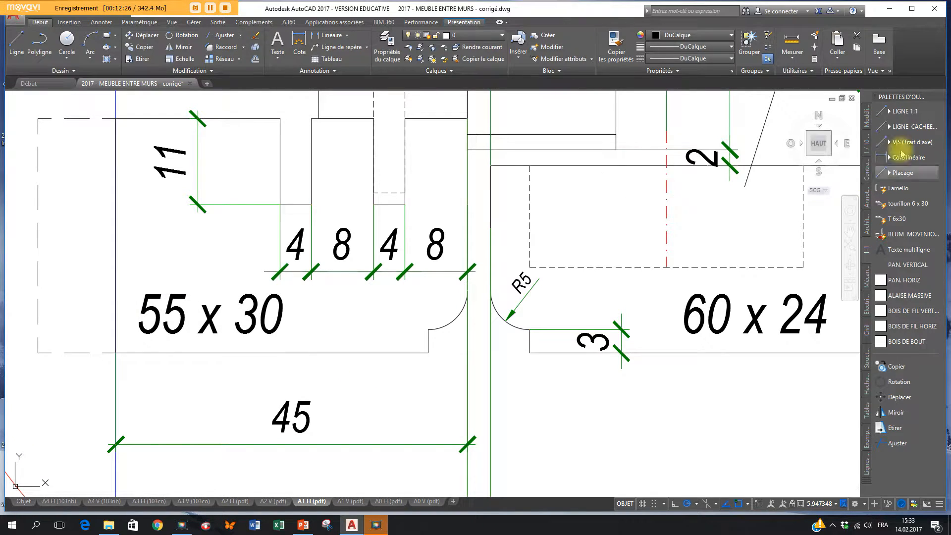
{"action": "left_click", "coordinate": [885, 157]}
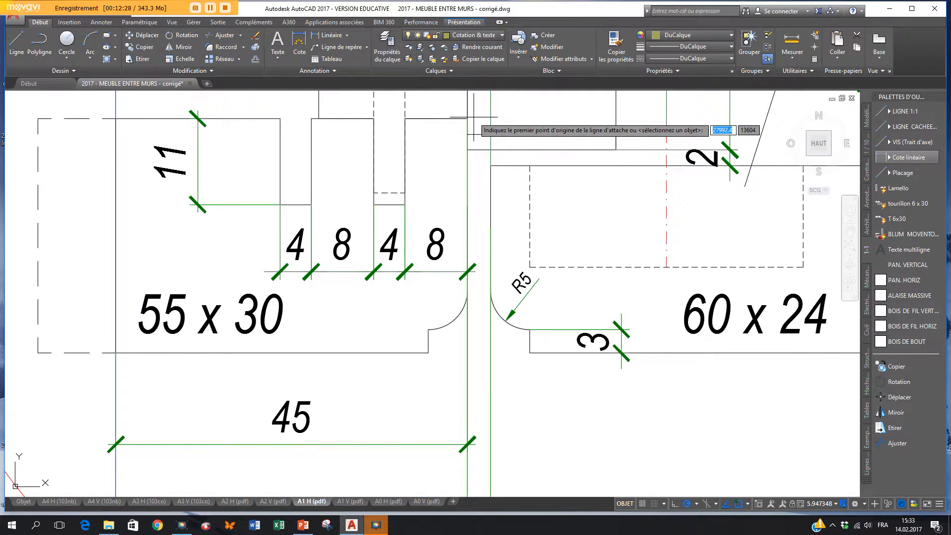
{"action": "scroll", "coordinate": [242, 427], "scroll_direction": "down", "scroll_amount": 2}
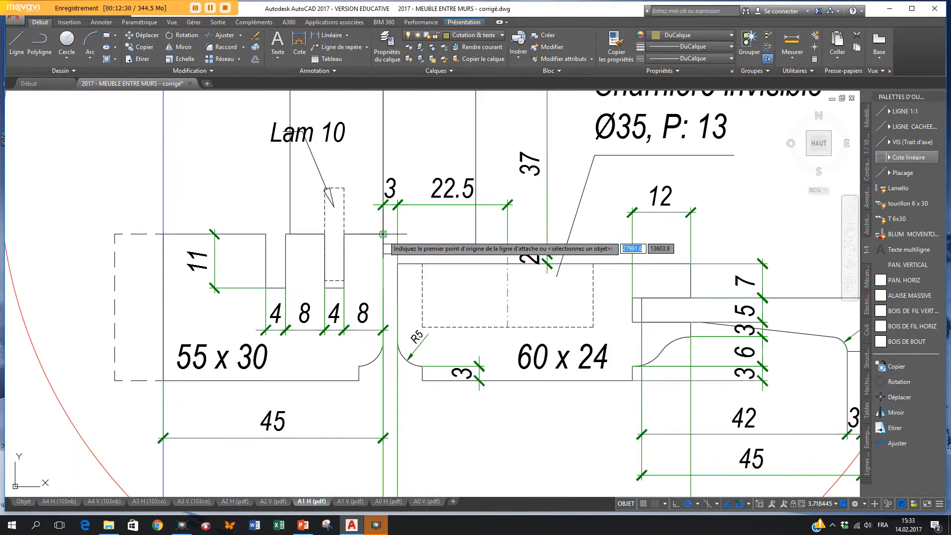
{"action": "left_click", "coordinate": [383, 234]}
{"action": "key", "text": "Escape"}
- Copy the 55 x 30 note up to the short panel behind the fixed stile and rotate the copy to read vertically
{"action": "scroll", "coordinate": [327, 334], "scroll_direction": "down", "scroll_amount": 2}
{"action": "middle_click_drag", "start_coordinate": [355, 223], "coordinate": [338, 256]}
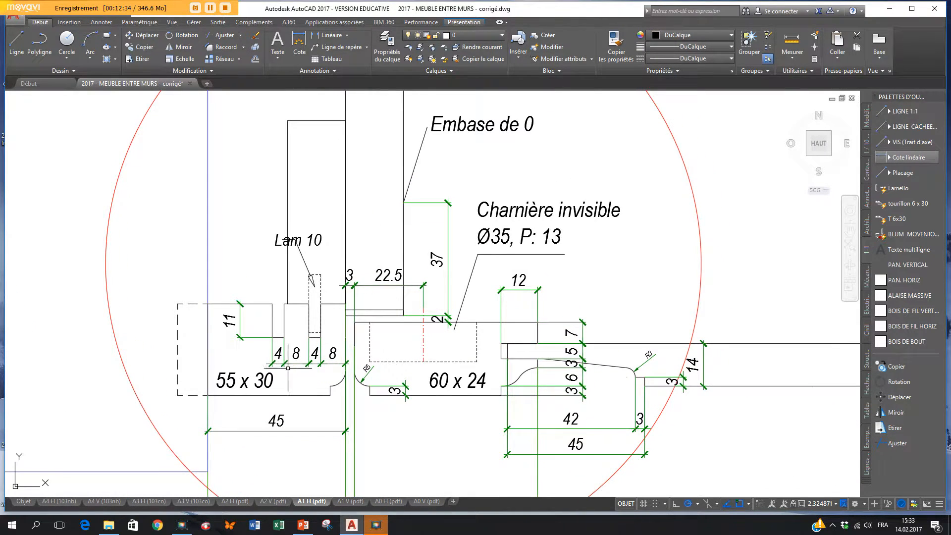
{"action": "left_click", "coordinate": [896, 367]}
{"action": "left_click", "coordinate": [280, 388]}
{"action": "left_click", "coordinate": [362, 202]}
{"action": "key", "text": "Escape"}
{"action": "left_click", "coordinate": [339, 200]}
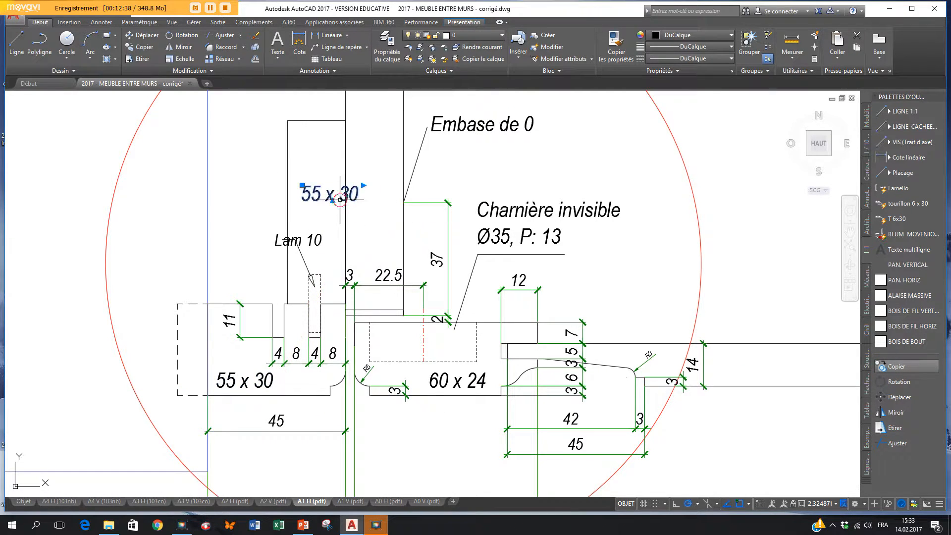
{"action": "left_click", "coordinate": [168, 40]}
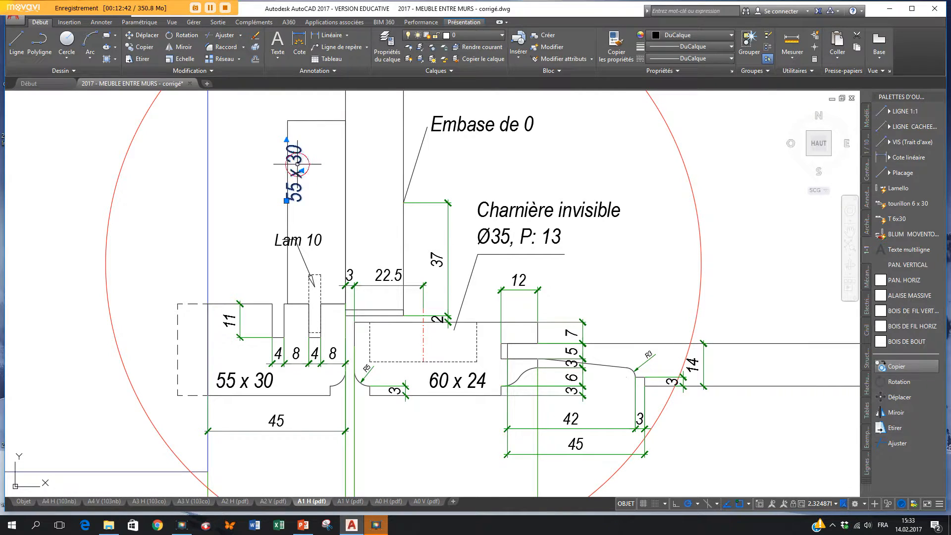
{"action": "key", "text": "Escape"}
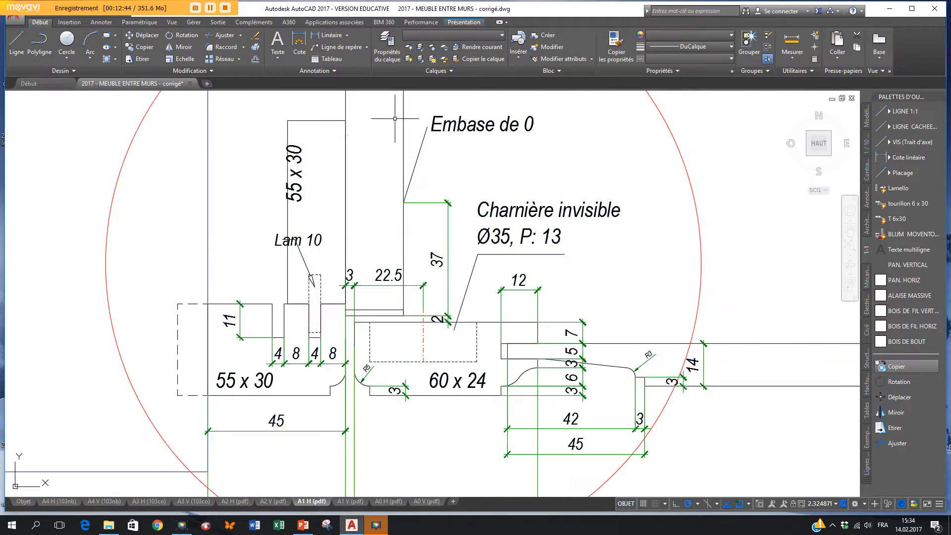
- Change the vertical note to "PP-mél 19" and widen its text frame so it fits on one line
{"action": "double_click", "coordinate": [299, 146]}
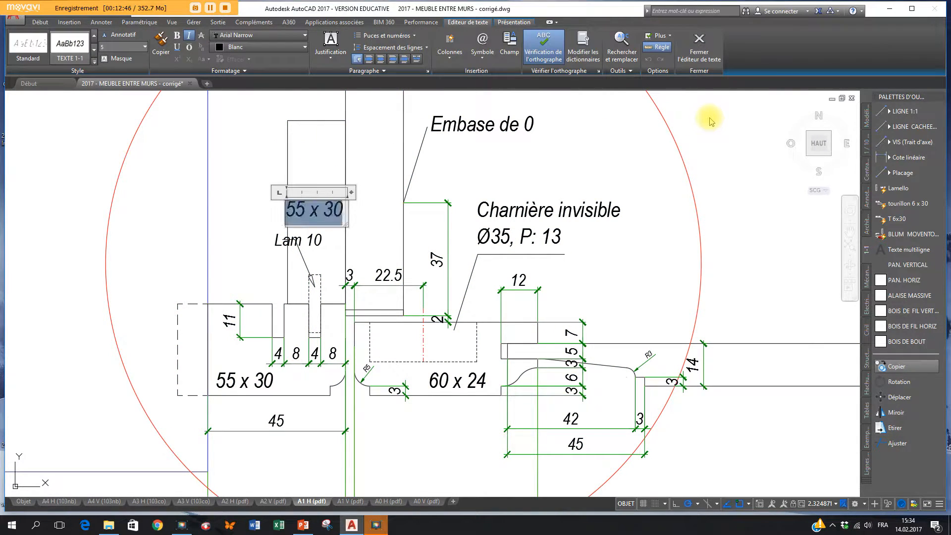
{"action": "type", "text": "PP-m"}
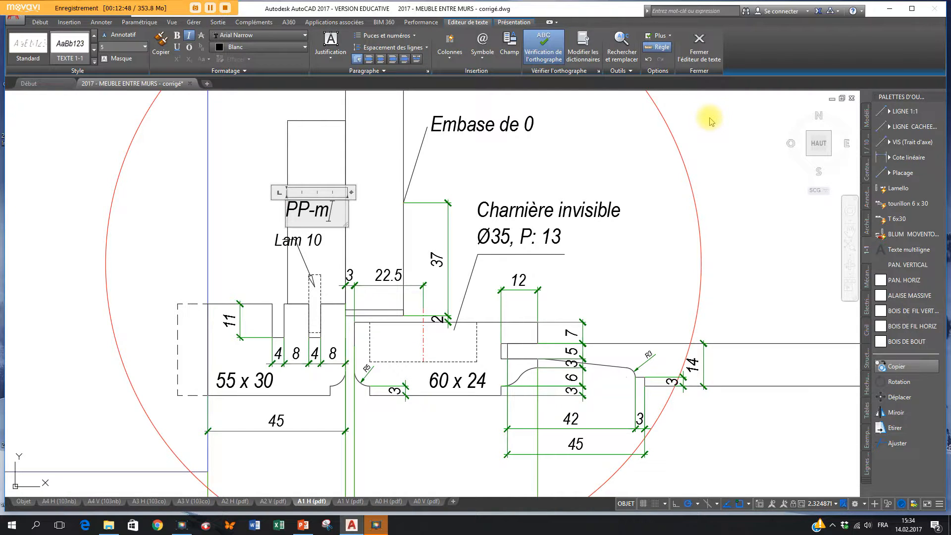
{"action": "type", "text": "él"}
{"action": "key", "text": "Return"}
{"action": "type", "text": "19"}
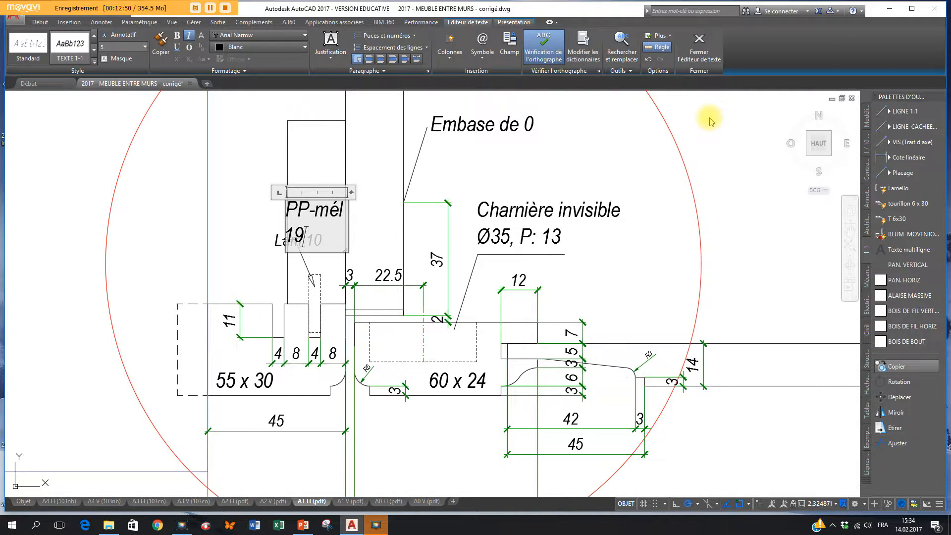
{"action": "left_click_drag", "start_coordinate": [348, 192], "coordinate": [421, 195]}
{"action": "left_click", "coordinate": [377, 175]}
- Move the PP-mél 19 note to the middle of the short panel's width
{"action": "left_click", "coordinate": [297, 149]}
{"action": "left_click", "coordinate": [302, 146]}
{"action": "left_click", "coordinate": [317, 160]}
{"action": "left_click", "coordinate": [314, 147]}
- Copy the PP-mél 19 note onto the adjacent cabinet side
{"action": "left_click", "coordinate": [897, 365]}
{"action": "left_click", "coordinate": [321, 170]}
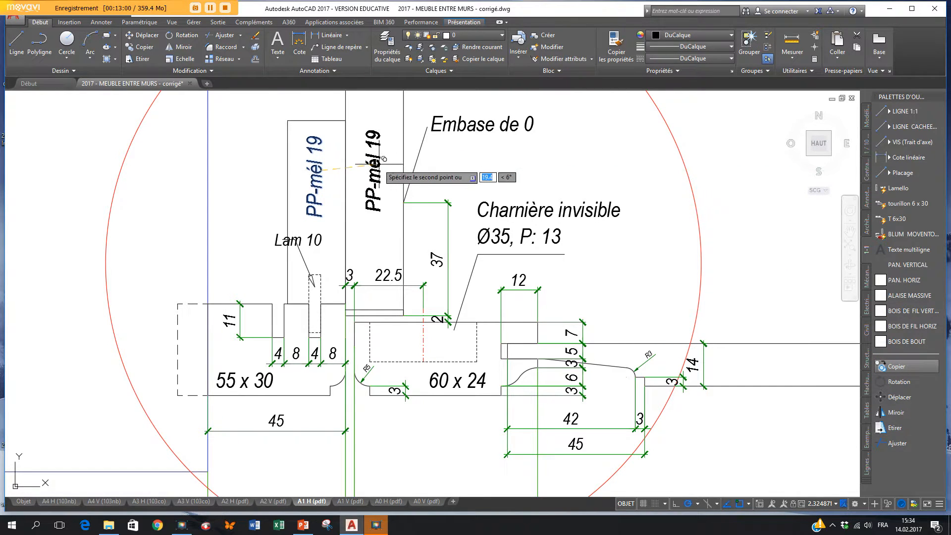
{"action": "left_click", "coordinate": [380, 168]}
{"action": "scroll", "coordinate": [379, 169], "scroll_direction": "down", "scroll_amount": 4}
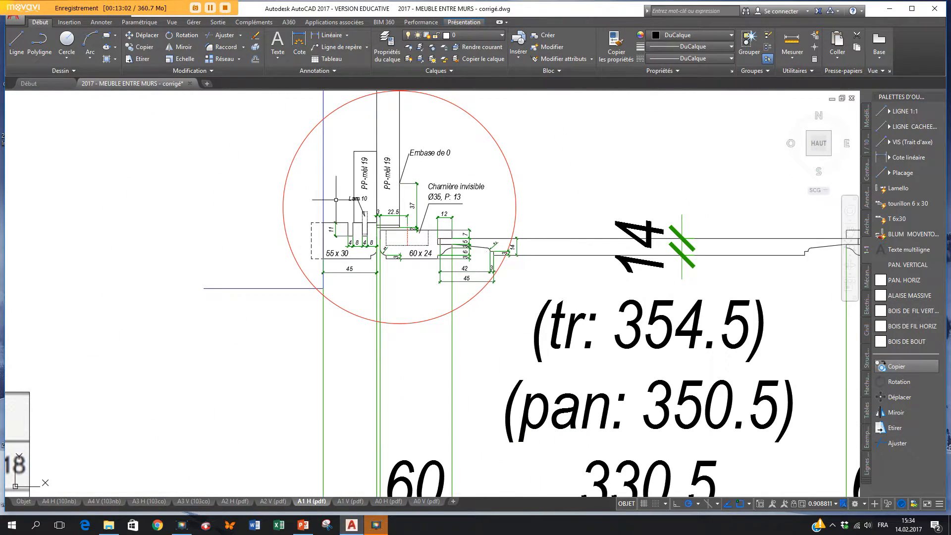
{"action": "scroll", "coordinate": [392, 212], "scroll_direction": "up", "scroll_amount": 4}
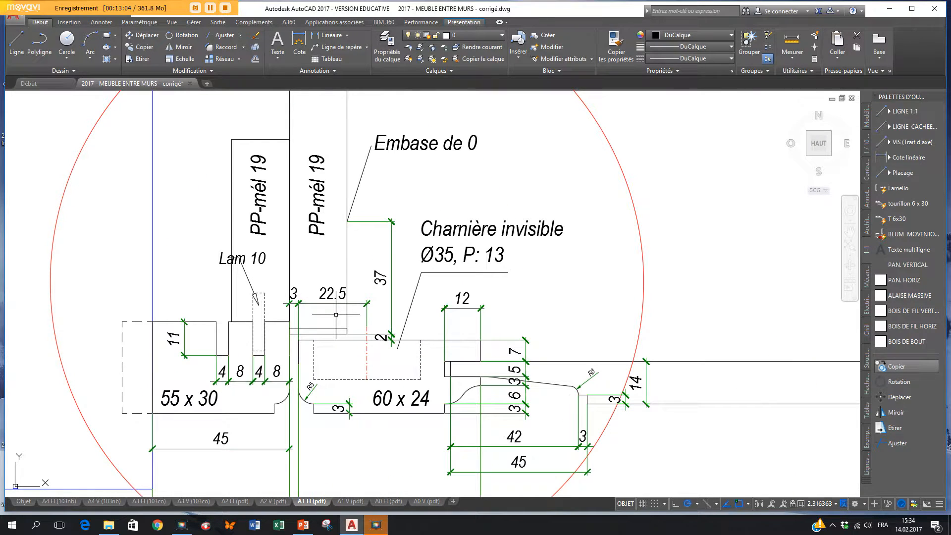
{"action": "scroll", "coordinate": [335, 316], "scroll_direction": "down", "scroll_amount": 2}
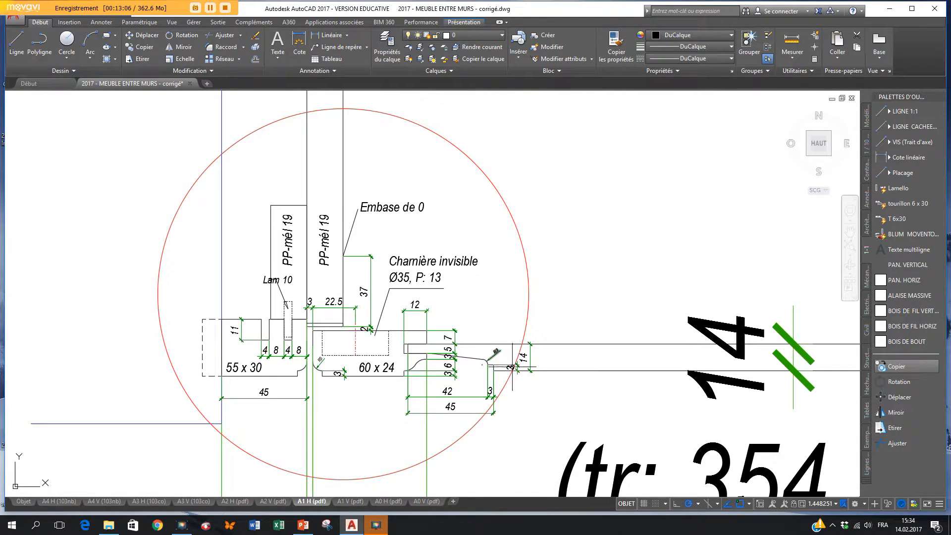
{"action": "middle_click_drag", "start_coordinate": [478, 382], "coordinate": [476, 357]}
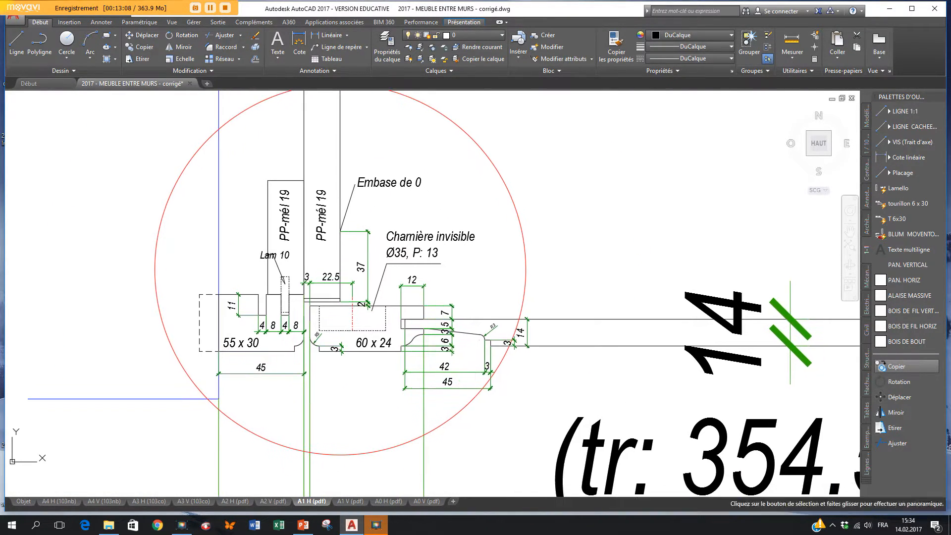
- Copy the Charnière invisible note to just below the 60 x 24 stile and change the copy's text to "Contre-profil"
{"action": "scroll", "coordinate": [400, 315], "scroll_direction": "up", "scroll_amount": 4}
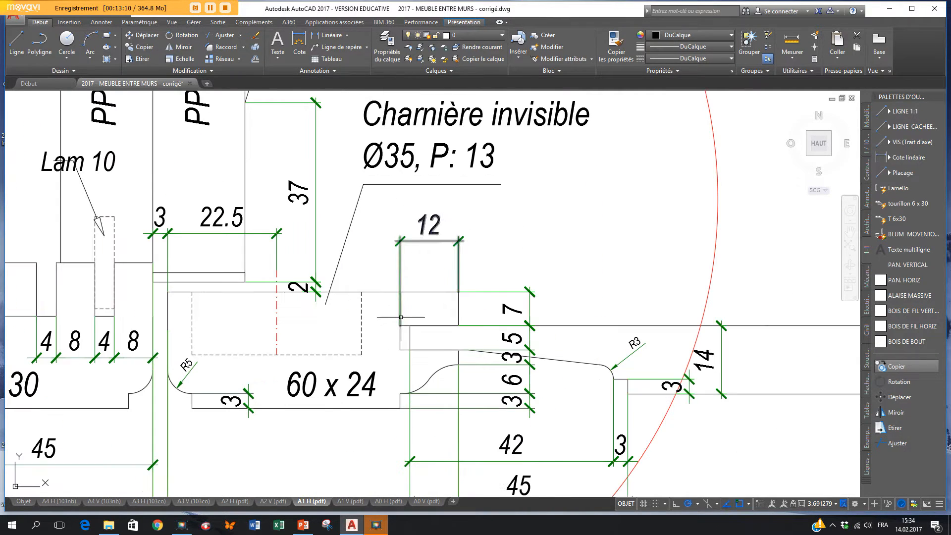
{"action": "scroll", "coordinate": [537, 287], "scroll_direction": "down", "scroll_amount": 2}
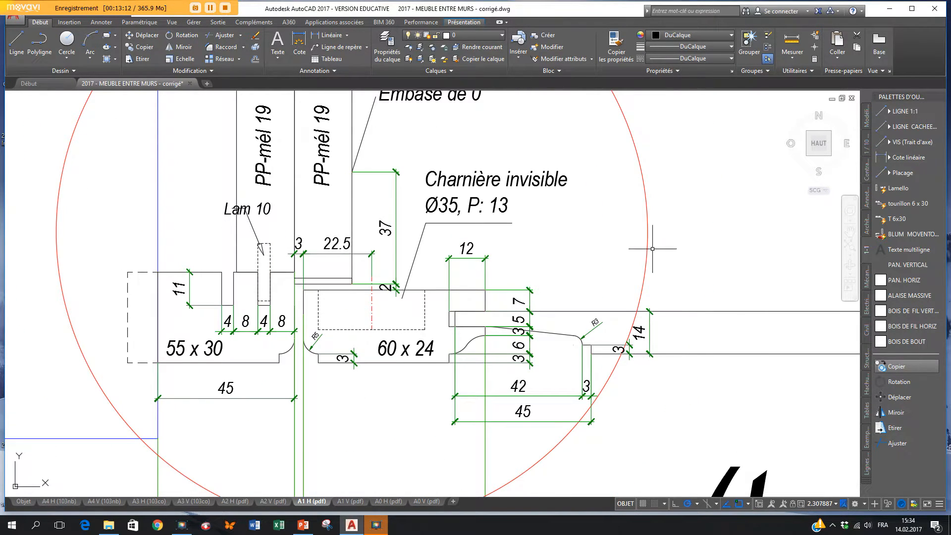
{"action": "scroll", "coordinate": [509, 246], "scroll_direction": "down", "scroll_amount": 2}
{"action": "left_click", "coordinate": [502, 204]}
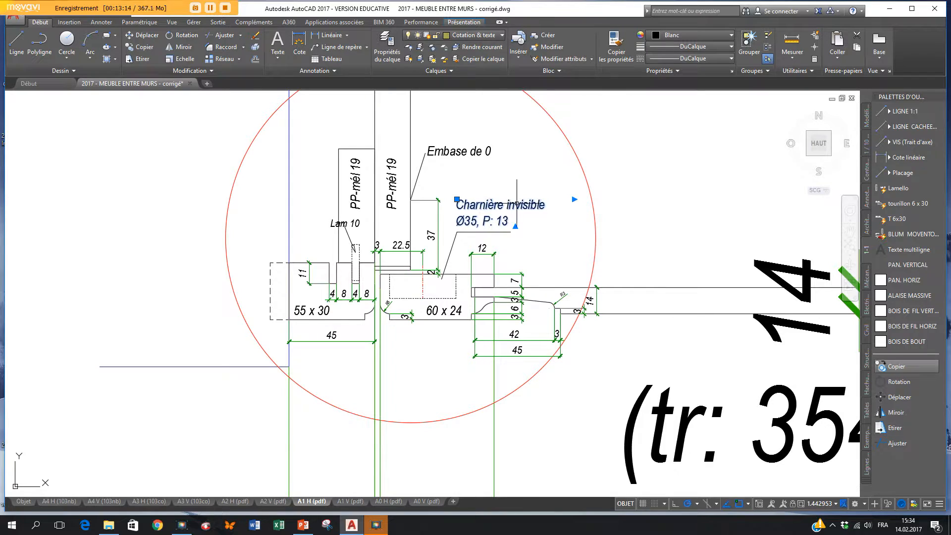
{"action": "key", "text": "ctrl+c"}
{"action": "key", "text": "ctrl+v"}
{"action": "left_click", "coordinate": [410, 355]}
{"action": "left_click", "coordinate": [426, 336]}
{"action": "double_click", "coordinate": [426, 336]}
{"action": "type", "text": "Co"}
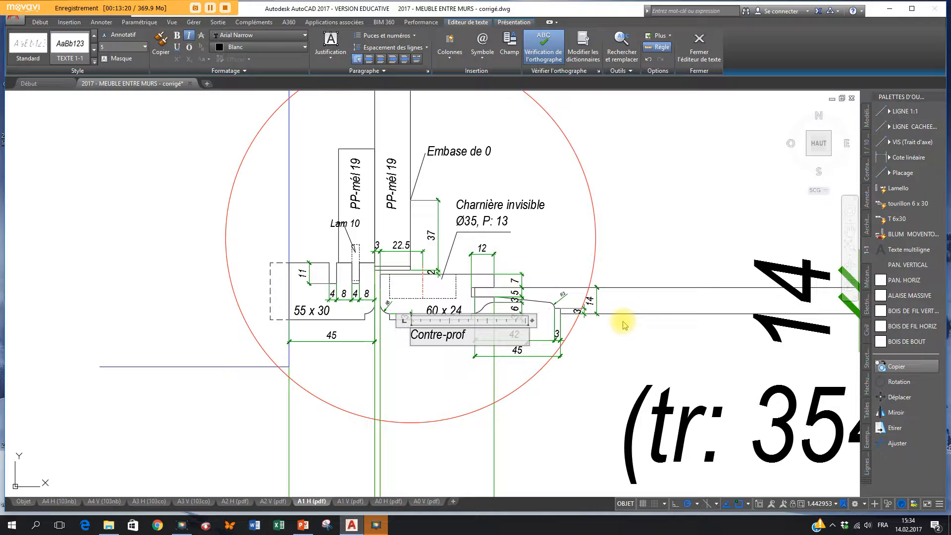
{"action": "left_click", "coordinate": [460, 377]}
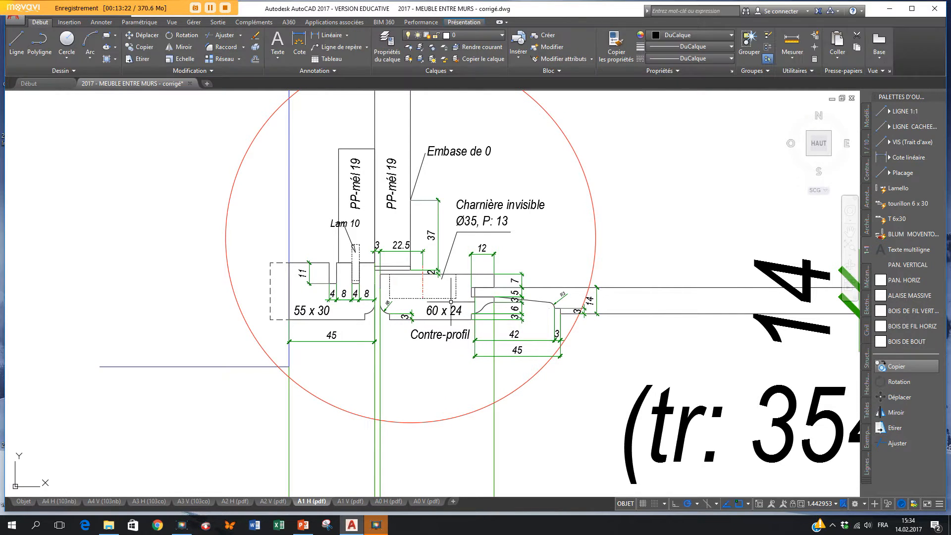
- Reword the Contre-profil note as two lines reading "Assemblage" and "à contre-profil"
{"action": "scroll", "coordinate": [400, 331], "scroll_direction": "up", "scroll_amount": 3}
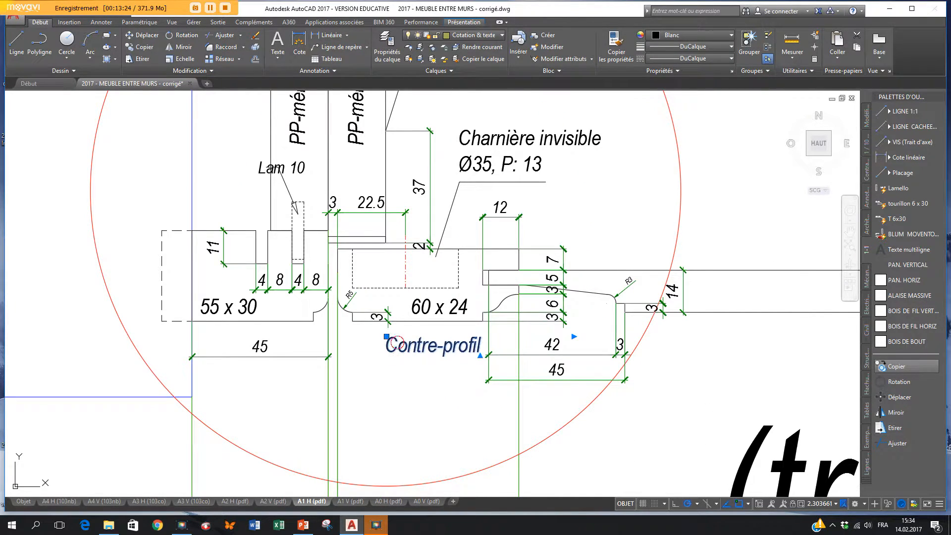
{"action": "double_click", "coordinate": [396, 344]}
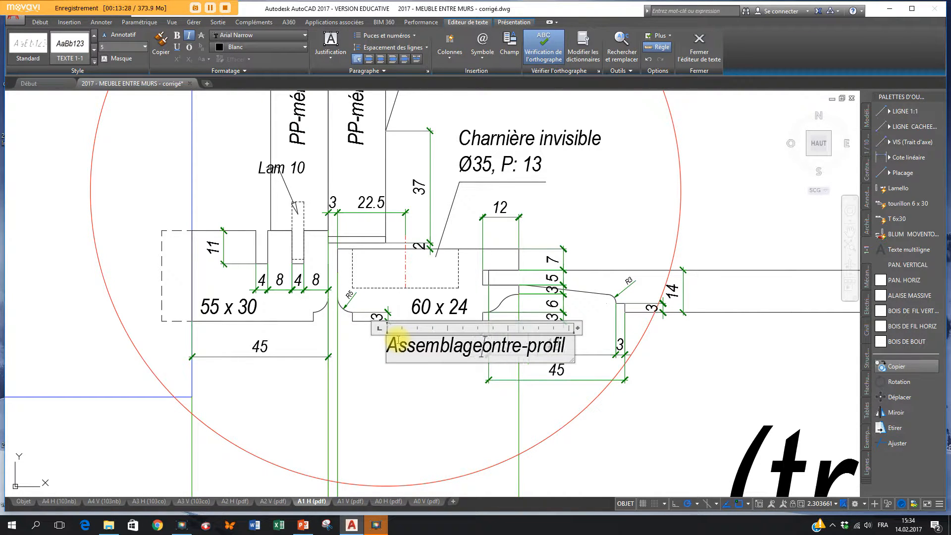
{"action": "type", "text": "Assemblage"}
{"action": "key", "text": "Return"}
{"action": "key", "text": "BackSpace"}
{"action": "type", "text": "à c"}
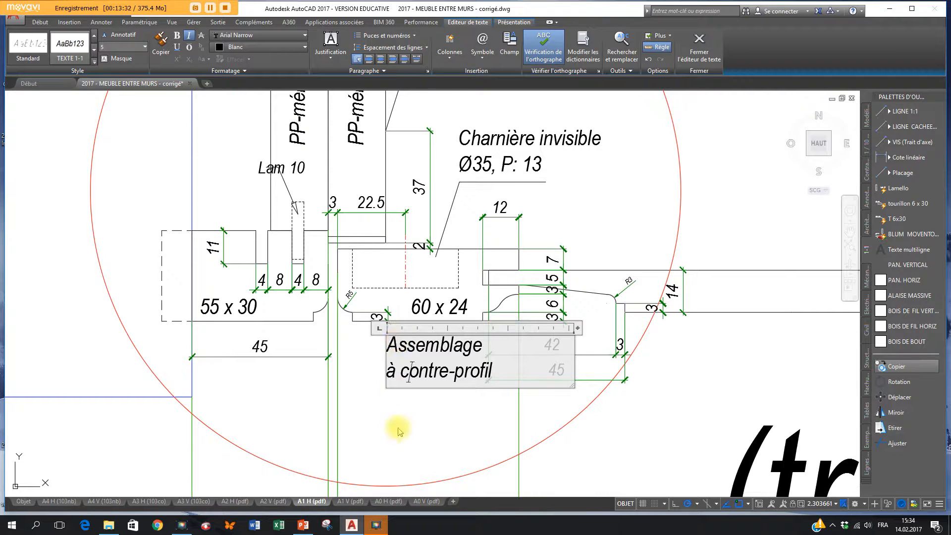
{"action": "left_click", "coordinate": [421, 407]}
- Set the Assemblage à contre-profil note's text height to 3 and reposition it beneath the 60 x 24 stile
{"action": "left_click", "coordinate": [419, 343]}
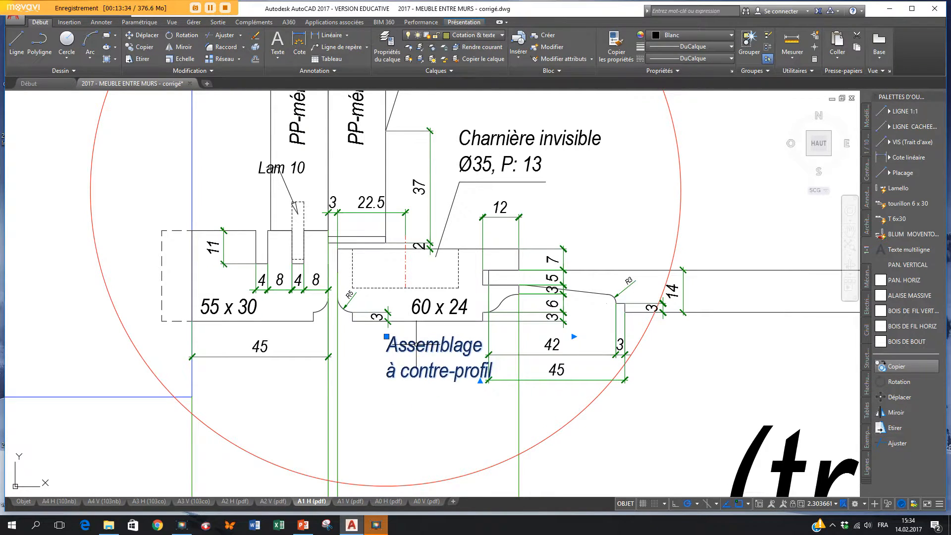
{"action": "left_click_drag", "start_coordinate": [416, 345], "coordinate": [388, 342]}
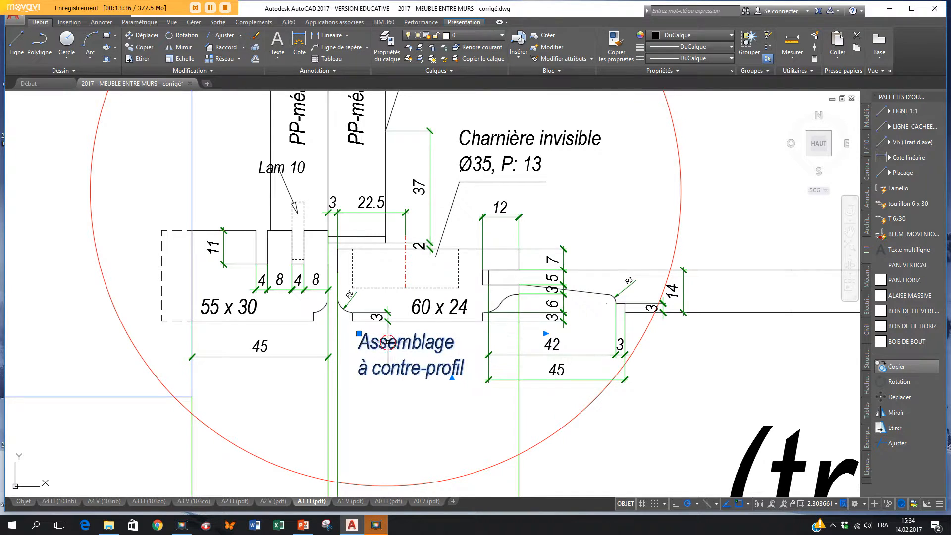
{"action": "double_click", "coordinate": [388, 342]}
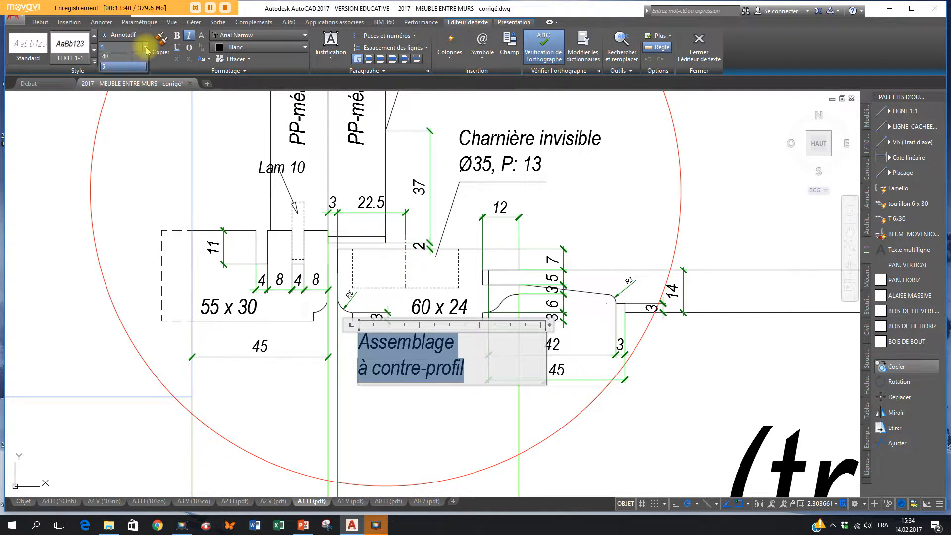
{"action": "left_click", "coordinate": [124, 47]}
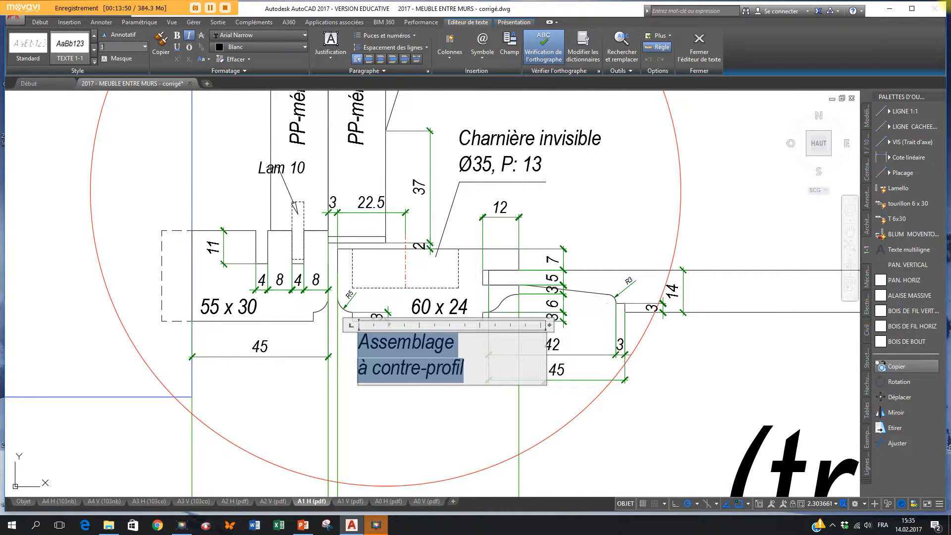
{"action": "key", "text": "Return"}
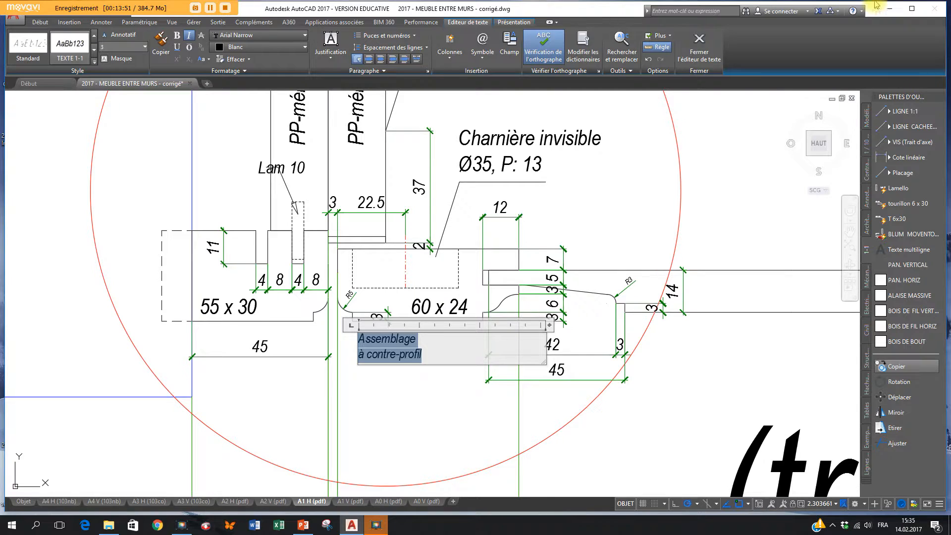
{"action": "left_click", "coordinate": [443, 401]}
{"action": "mouse_move", "coordinate": [401, 339]}
{"action": "left_mouse_down"}
{"action": "mouse_move", "coordinate": [458, 342]}
{"action": "mouse_move", "coordinate": [413, 341]}
{"action": "left_mouse_up"}
{"action": "left_click", "coordinate": [435, 342]}
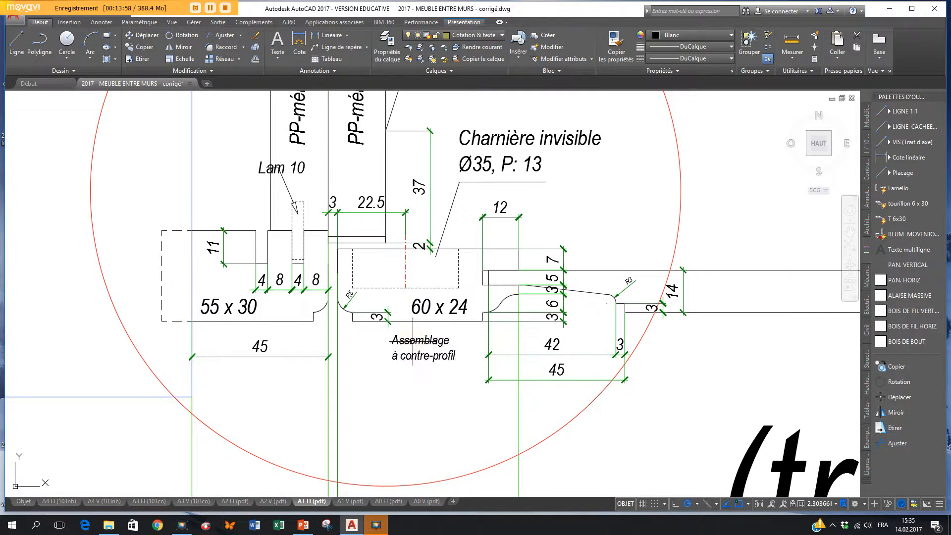
- Draw a 1:1 leader line underlining the Assemblage à contre-profil note and running up to the stile's profiled joint
{"action": "left_click", "coordinate": [889, 118]}
{"action": "scroll", "coordinate": [488, 369], "scroll_direction": "up", "scroll_amount": 5}
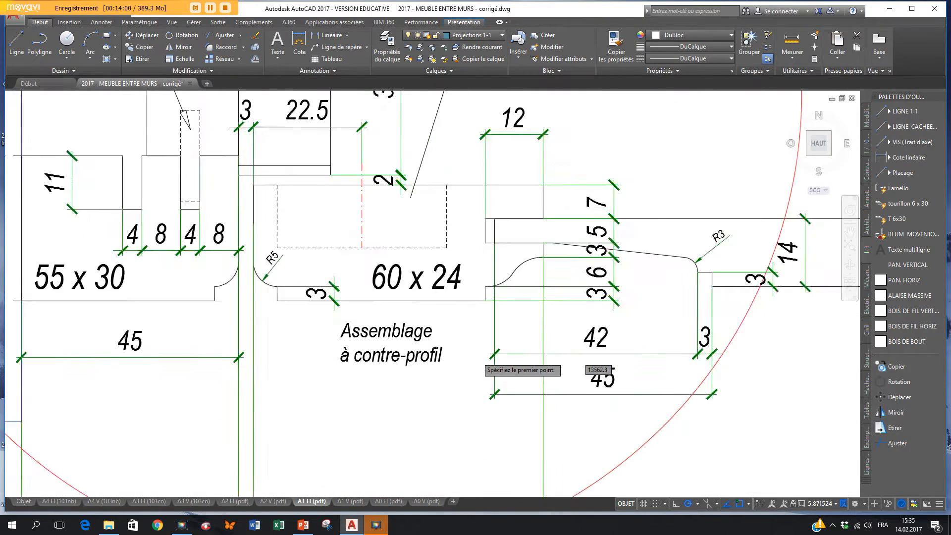
{"action": "left_click", "coordinate": [429, 370]}
{"action": "left_click", "coordinate": [535, 259]}
{"action": "key", "text": "Escape"}
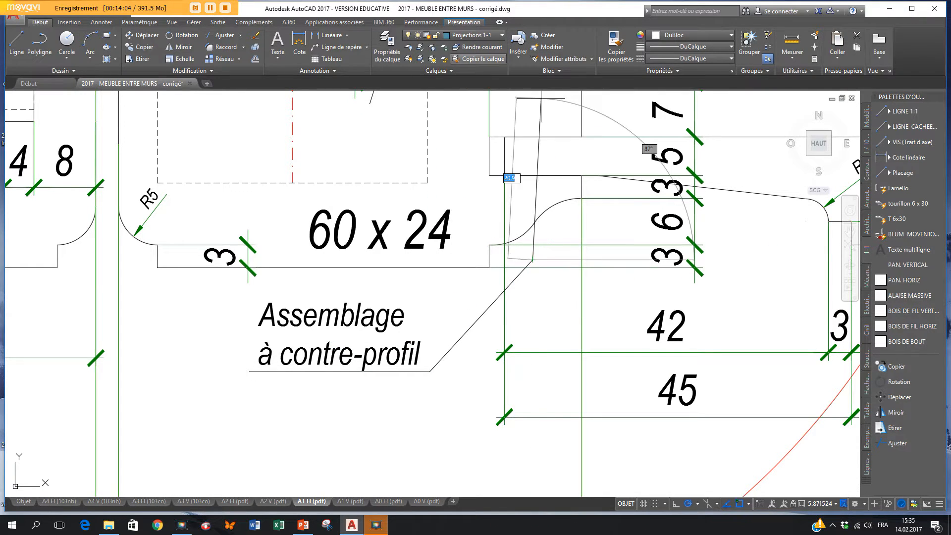
- Move the red detail circle slightly right and down so it frames the joint and its notes
{"action": "scroll", "coordinate": [429, 254], "scroll_direction": "down", "scroll_amount": 4}
{"action": "scroll", "coordinate": [424, 226], "scroll_direction": "down", "scroll_amount": 3}
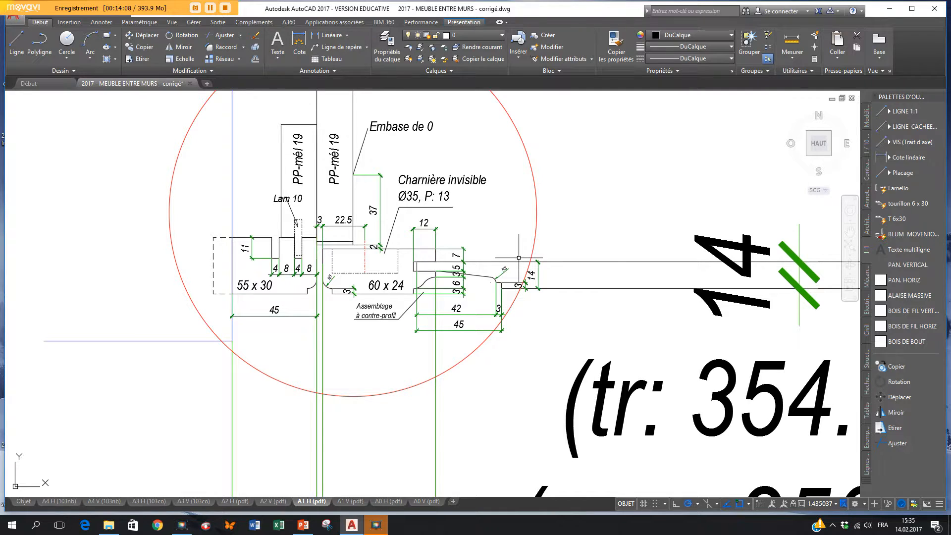
{"action": "scroll", "coordinate": [473, 230], "scroll_direction": "down", "scroll_amount": 1}
{"action": "middle_click_drag", "start_coordinate": [467, 221], "coordinate": [434, 276]}
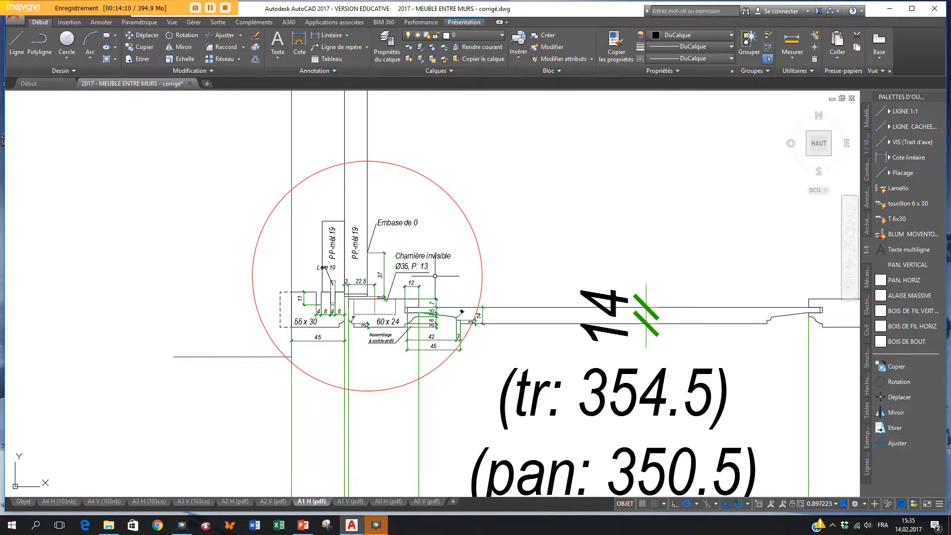
{"action": "left_click", "coordinate": [482, 275]}
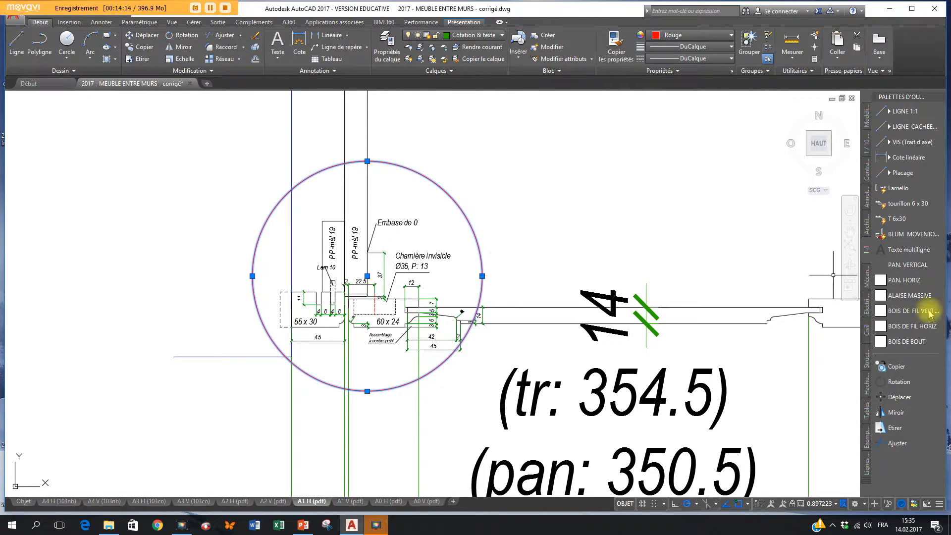
{"action": "left_click", "coordinate": [897, 396]}
{"action": "left_click", "coordinate": [645, 255]}
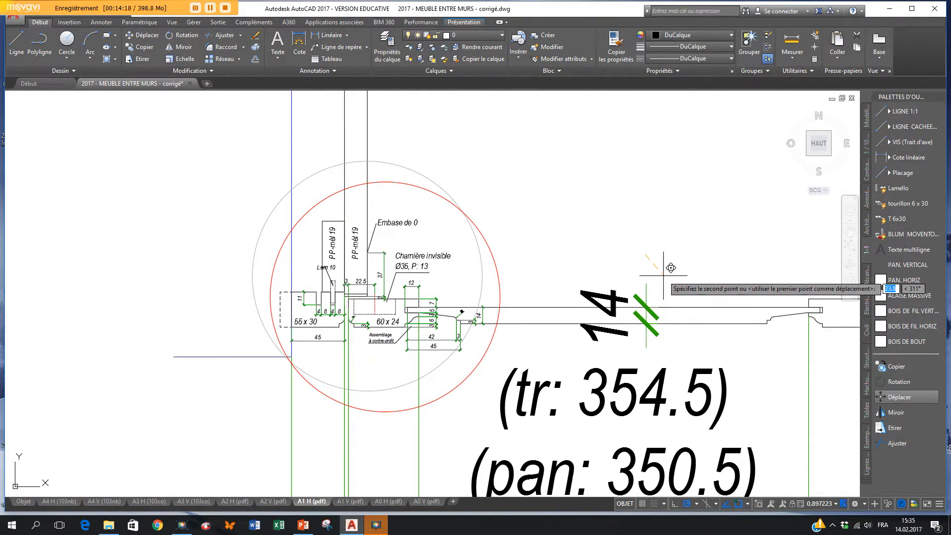
{"action": "key", "text": "Escape"}
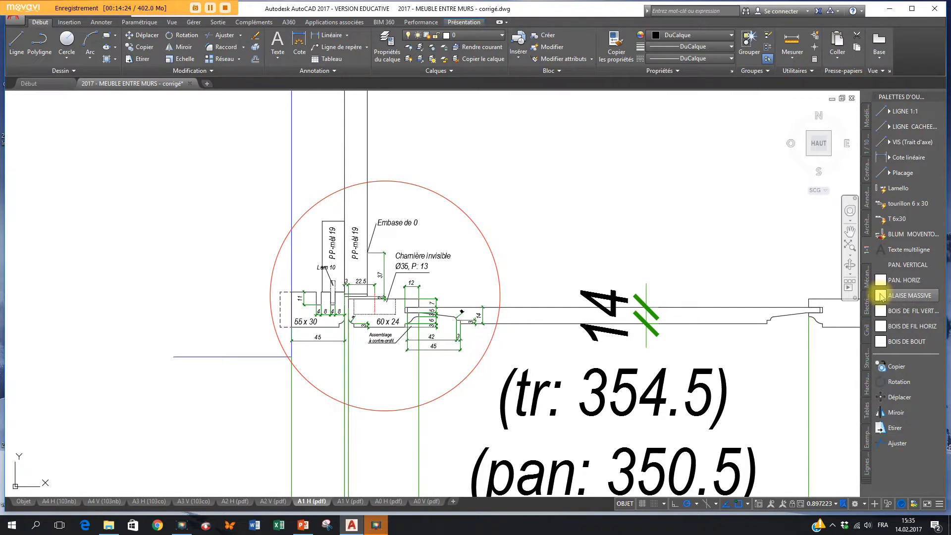
- Apply the BOIS DE BOUT hatch to both halves of the hinge cup outline and the rest of the 60 x 24 stile
{"action": "left_click", "coordinate": [891, 341]}
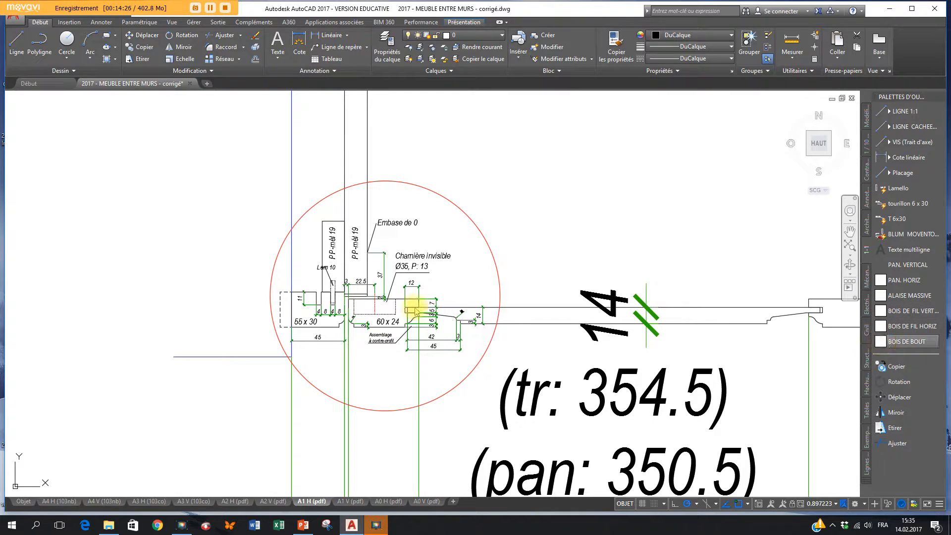
{"action": "scroll", "coordinate": [402, 321], "scroll_direction": "up", "scroll_amount": 2}
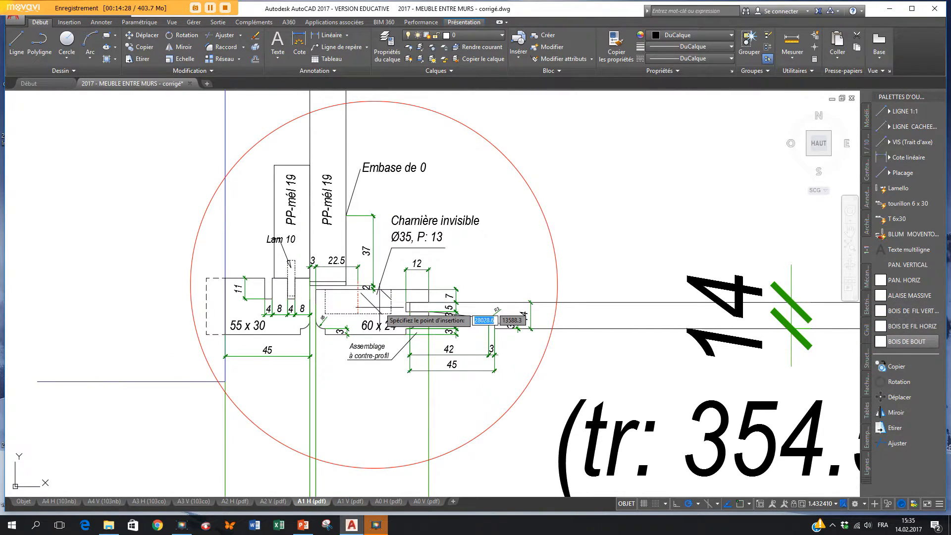
{"action": "left_click", "coordinate": [379, 307]}
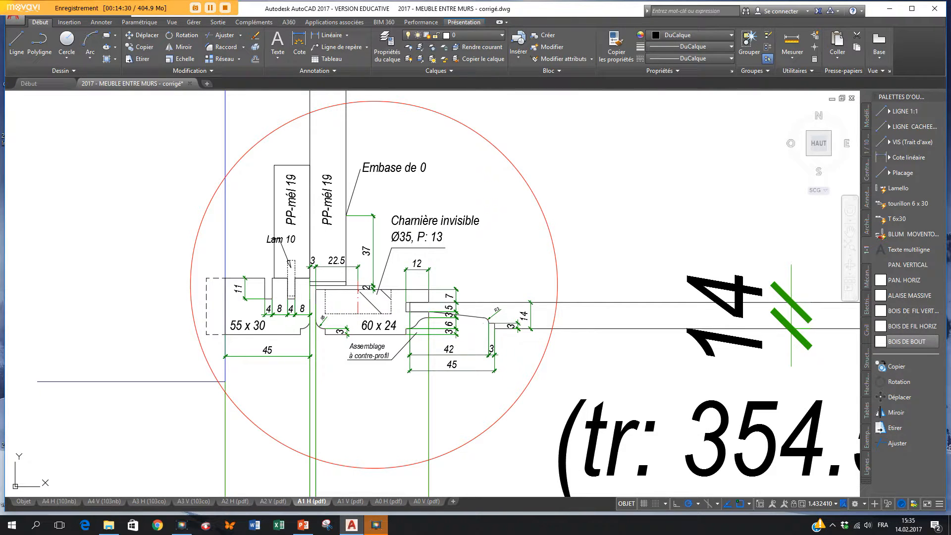
{"action": "key", "text": "Return"}
{"action": "left_click", "coordinate": [342, 303]}
{"action": "scroll", "coordinate": [343, 316], "scroll_direction": "up", "scroll_amount": 2}
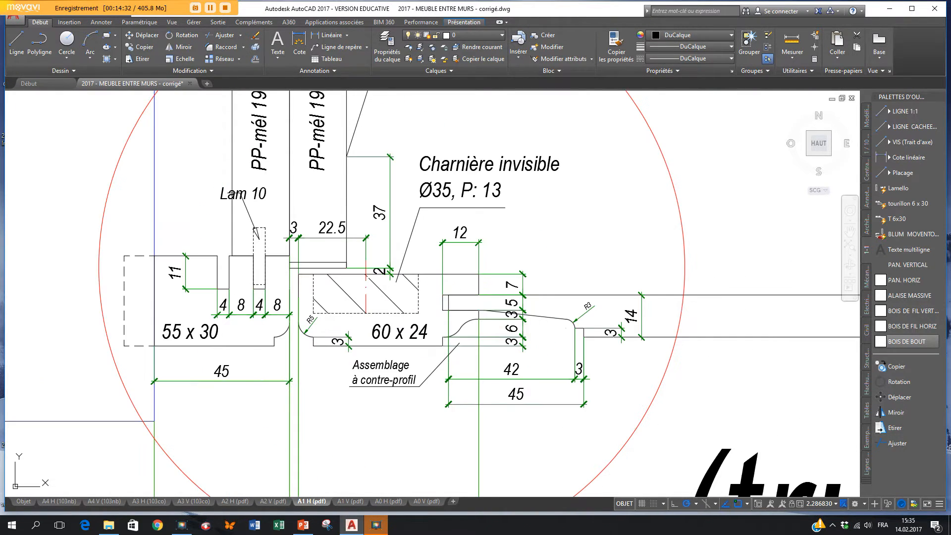
{"action": "key", "text": "Return"}
{"action": "left_click", "coordinate": [352, 323]}
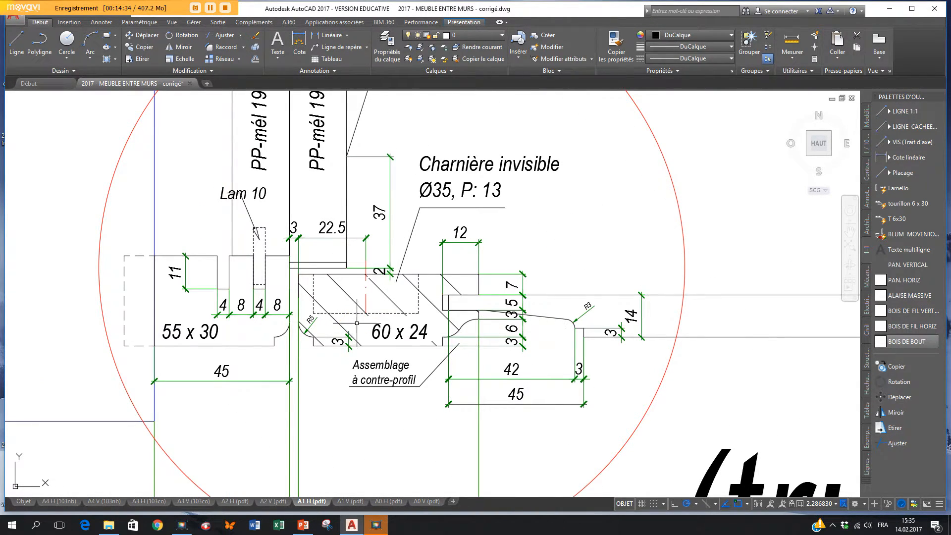
- Hatch the 14 mm thick panel inside the detail circle with BOIS DE BOUT and set that hatch's angle to 0
{"action": "key", "text": "Return"}
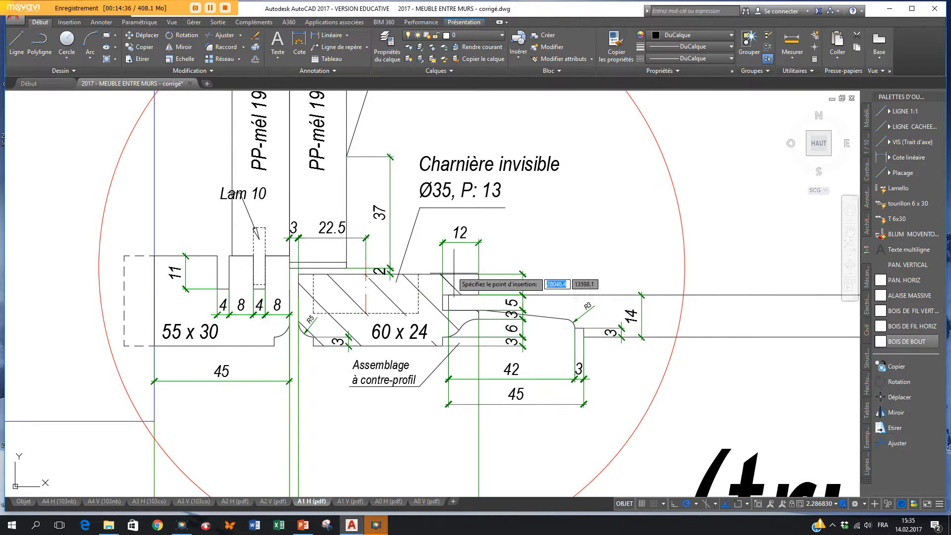
{"action": "left_click", "coordinate": [565, 306]}
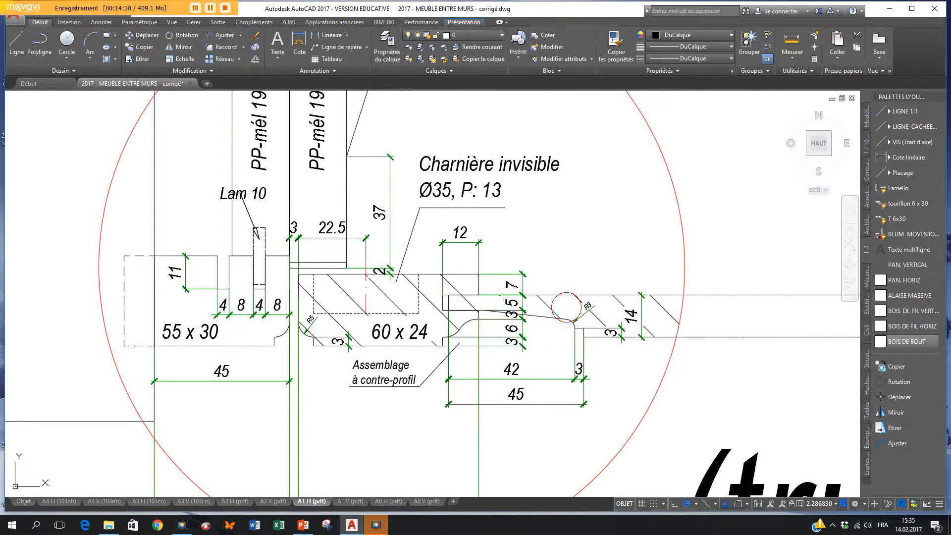
{"action": "left_click", "coordinate": [580, 301]}
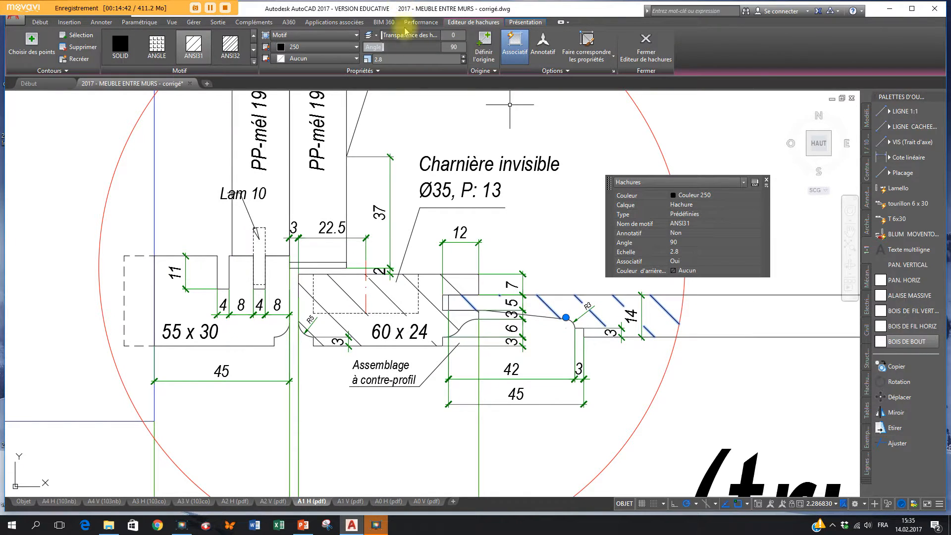
{"action": "left_click", "coordinate": [460, 46]}
{"action": "left_click", "coordinate": [461, 47]}
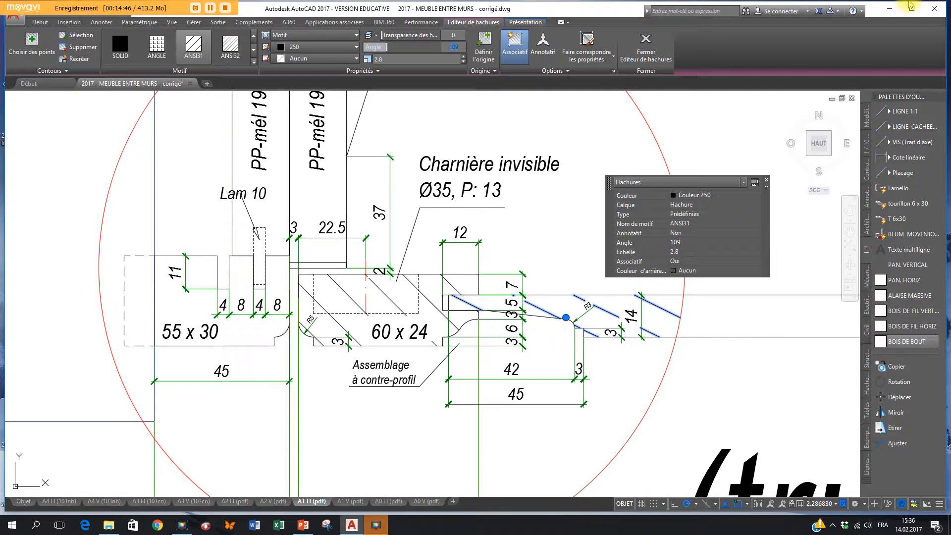
{"action": "type", "text": "0"}
{"action": "key", "text": "Return"}
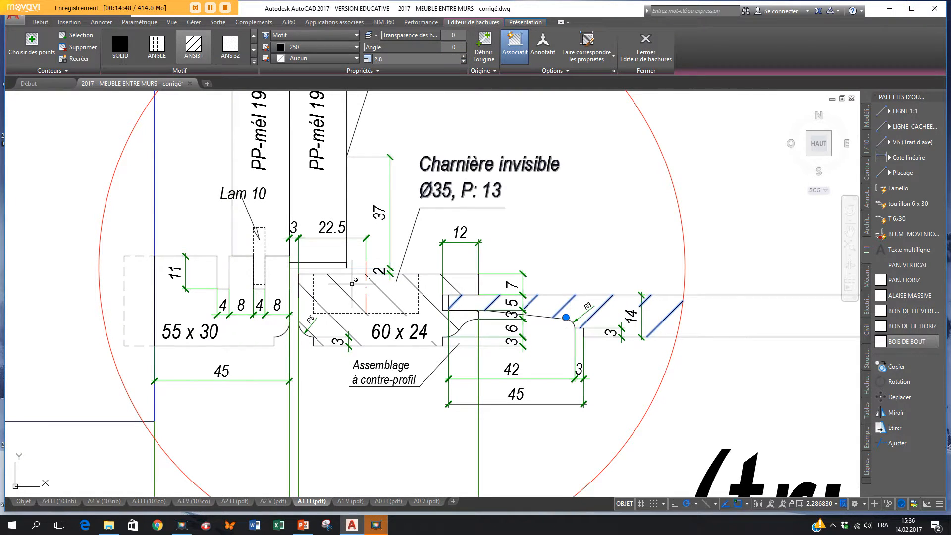
- Adjust the panel hatch's scale to give closer line spacing than the stile's hatch, and end the hatch editing
{"action": "left_click", "coordinate": [464, 61]}
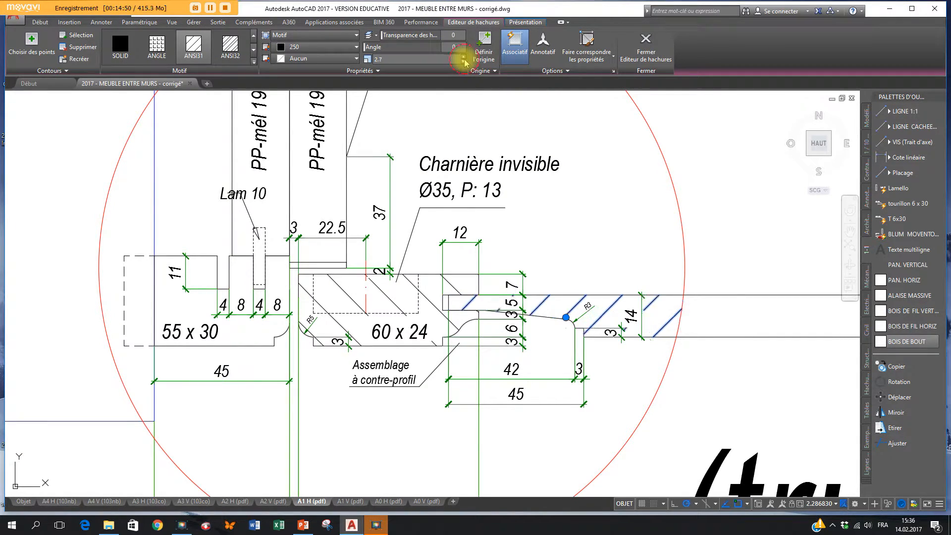
{"action": "left_click", "coordinate": [464, 60]}
{"action": "left_click", "coordinate": [464, 60]}
{"action": "left_click", "coordinate": [464, 59]}
{"action": "left_click", "coordinate": [464, 59]}
{"action": "left_click", "coordinate": [464, 59]}
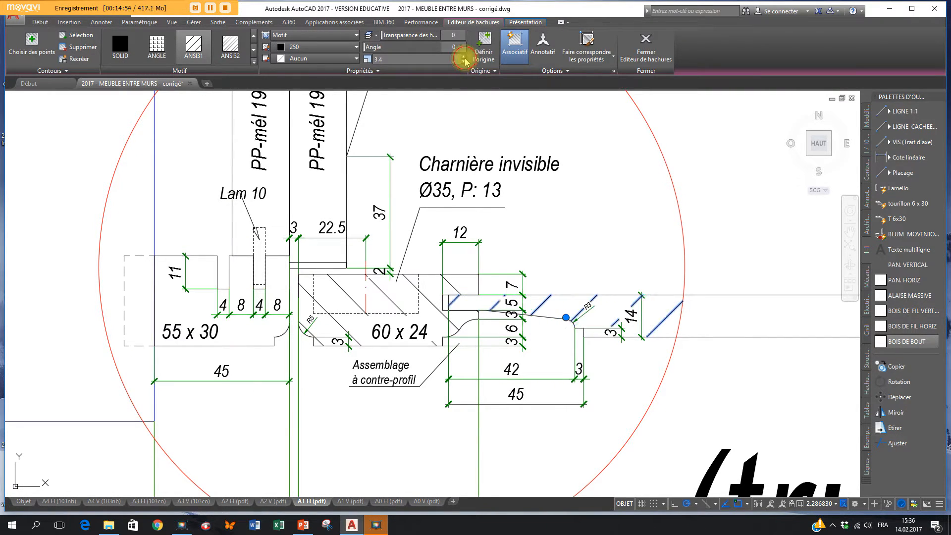
{"action": "left_click", "coordinate": [464, 59]}
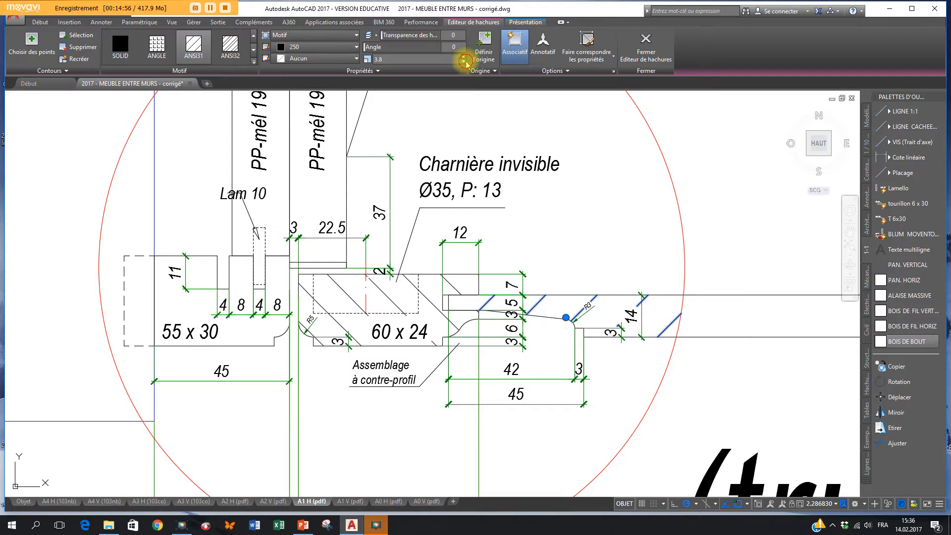
{"action": "left_click", "coordinate": [464, 62]}
{"action": "left_click", "coordinate": [464, 62]}
{"action": "left_click", "coordinate": [464, 62]}
{"action": "left_click", "coordinate": [463, 61]}
{"action": "left_click", "coordinate": [464, 62]}
{"action": "left_click", "coordinate": [622, 266]}
{"action": "key", "text": "Escape"}
{"action": "key", "text": "Escape"}
{"action": "scroll", "coordinate": [613, 214], "scroll_direction": "down", "scroll_amount": 2}
{"action": "middle_click_drag", "start_coordinate": [613, 213], "coordinate": [574, 279]}
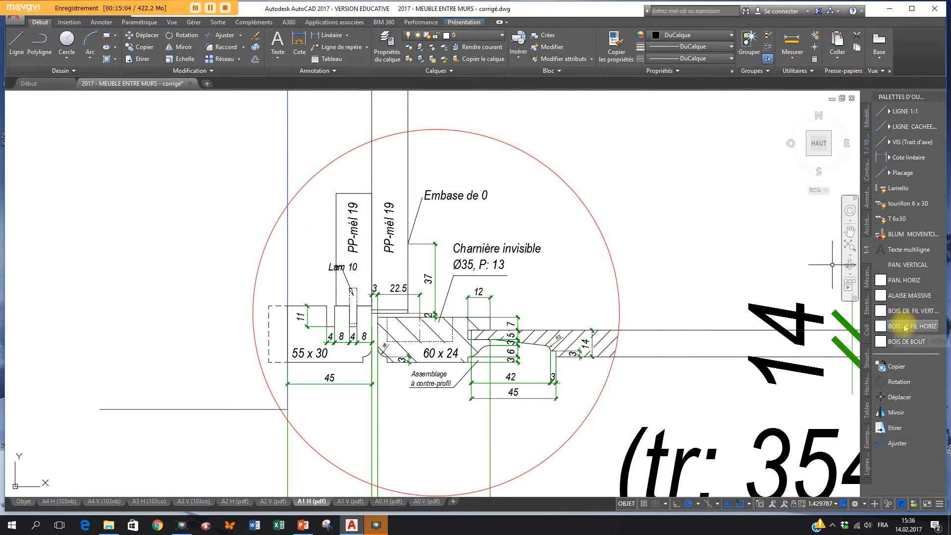
- Hatch both PP-mél 19 panels with PAN. VERTICAL and the 55 x 30 stile with BOIS DE BOUT
{"action": "left_click", "coordinate": [908, 264]}
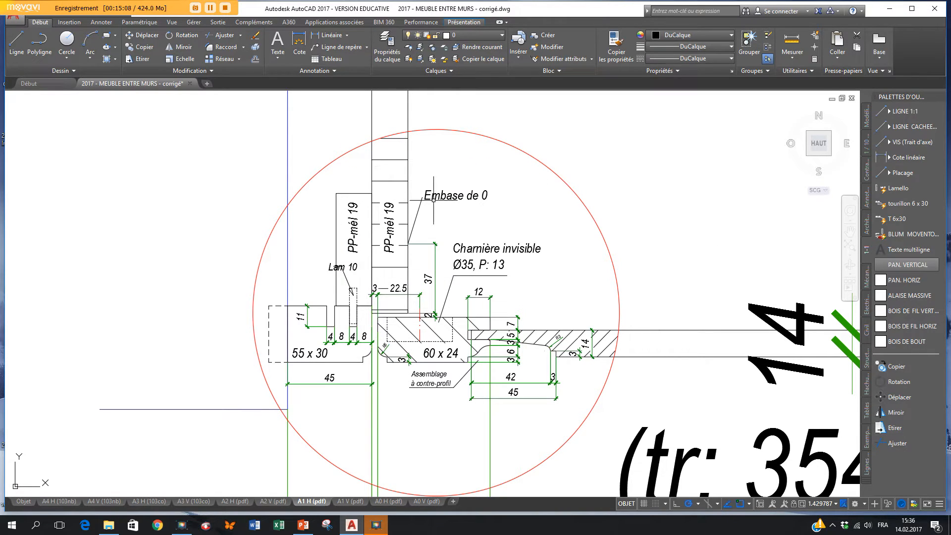
{"action": "scroll", "coordinate": [348, 229], "scroll_direction": "up", "scroll_amount": 2}
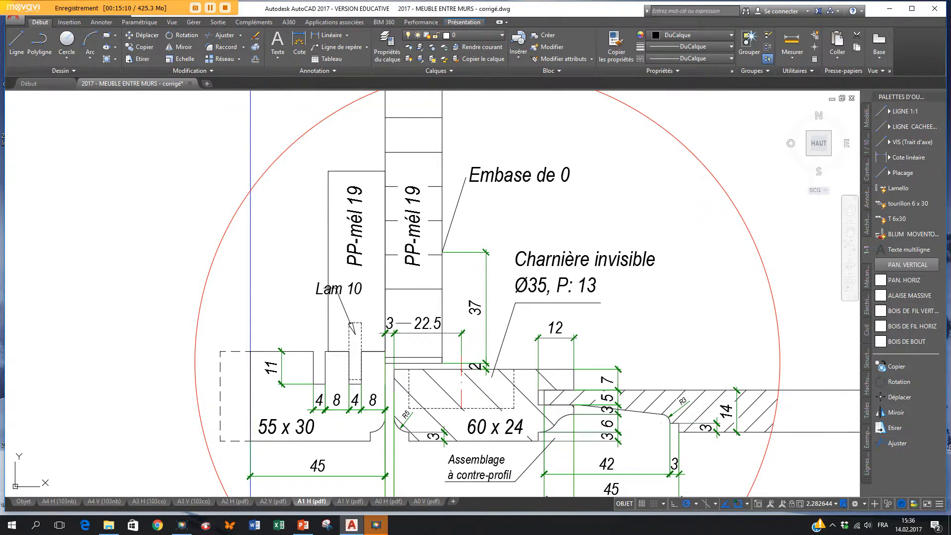
{"action": "scroll", "coordinate": [357, 240], "scroll_direction": "down", "scroll_amount": 2}
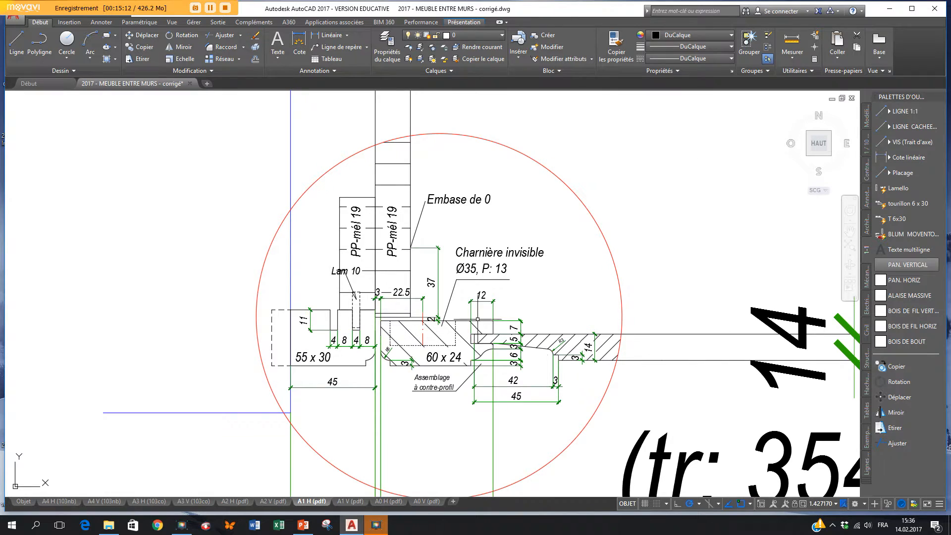
{"action": "left_click", "coordinate": [916, 342]}
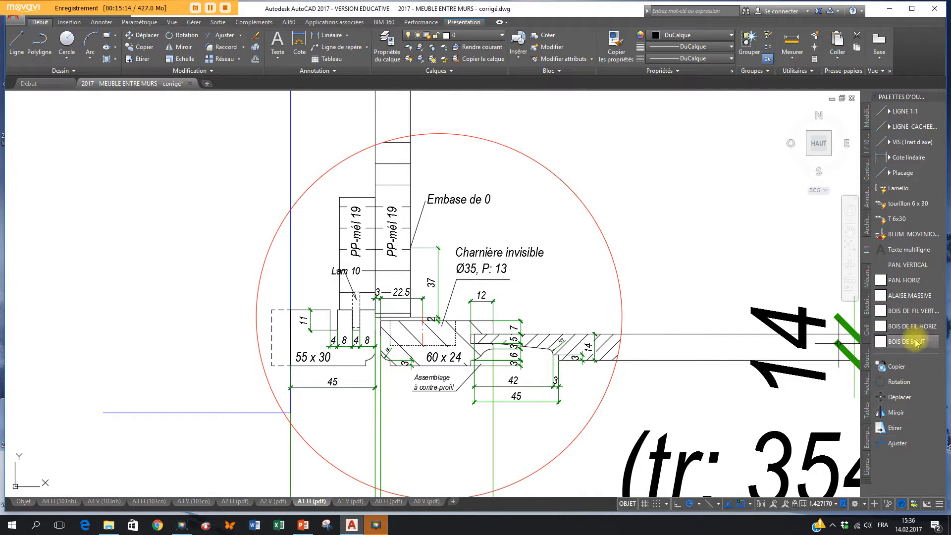
{"action": "left_click", "coordinate": [312, 339]}
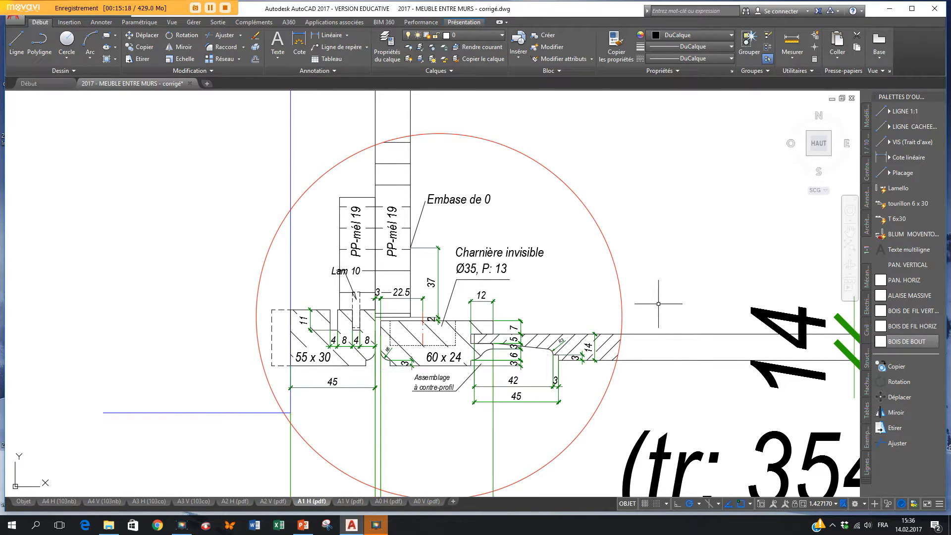
- Apply the ALAISE MASSIVE hatch to the thin edging strip at the lower end of the longer PP-mél 19 panel
{"action": "scroll", "coordinate": [415, 305], "scroll_direction": "up", "scroll_amount": 2}
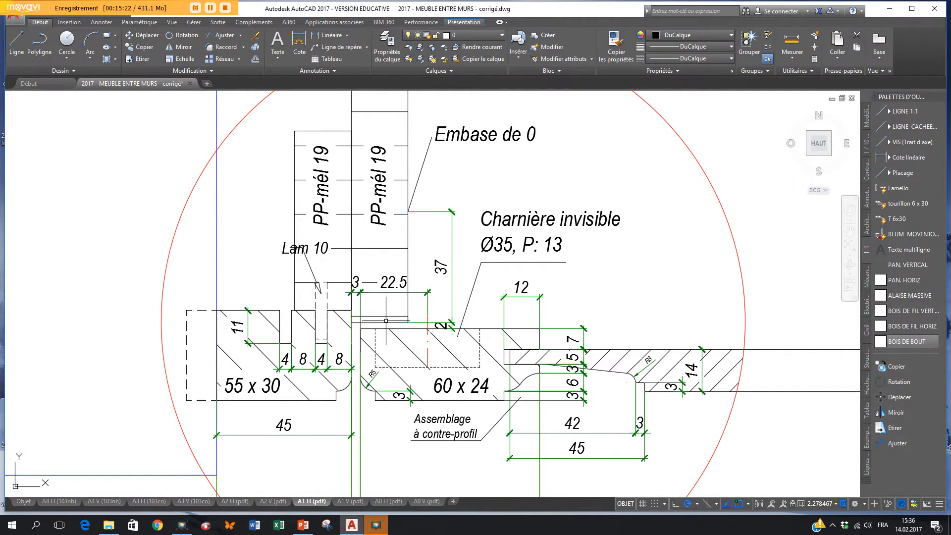
{"action": "left_click", "coordinate": [881, 343]}
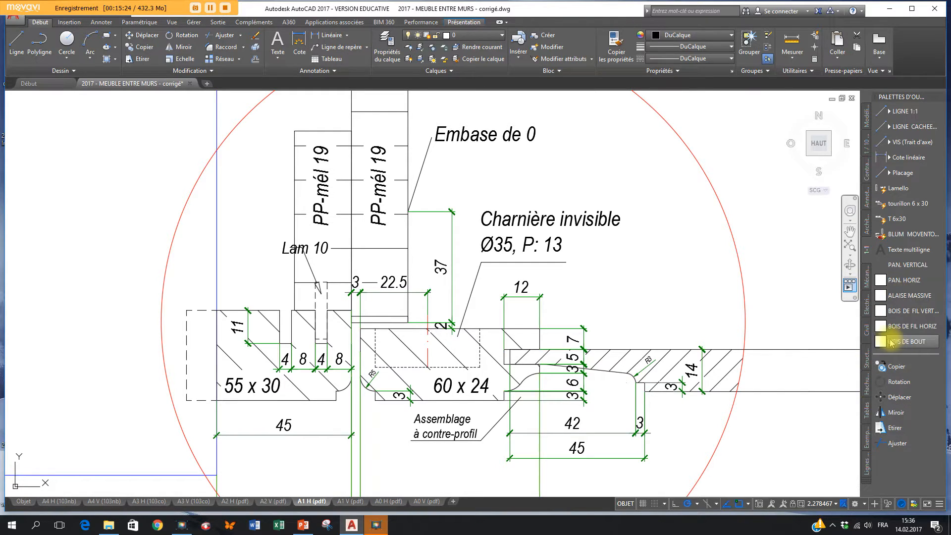
{"action": "left_click", "coordinate": [884, 296]}
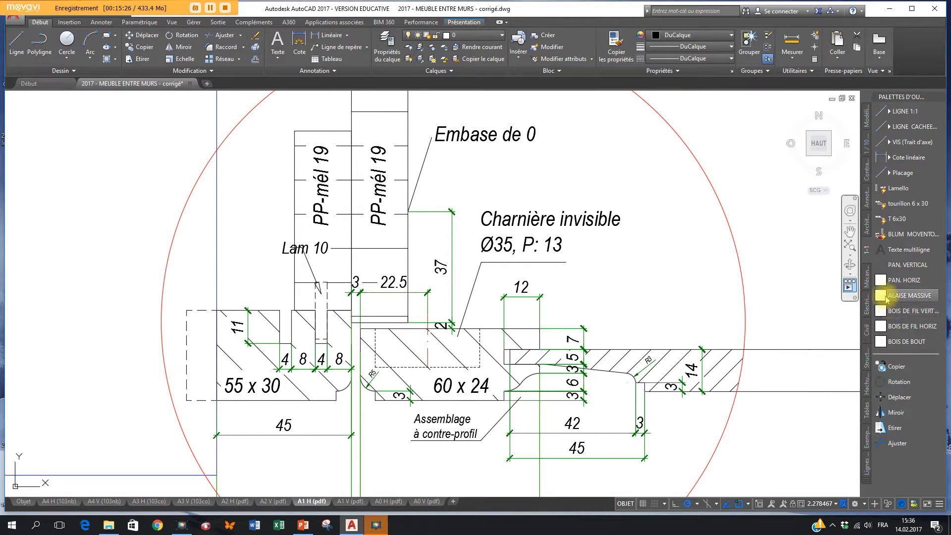
{"action": "left_click", "coordinate": [380, 320]}
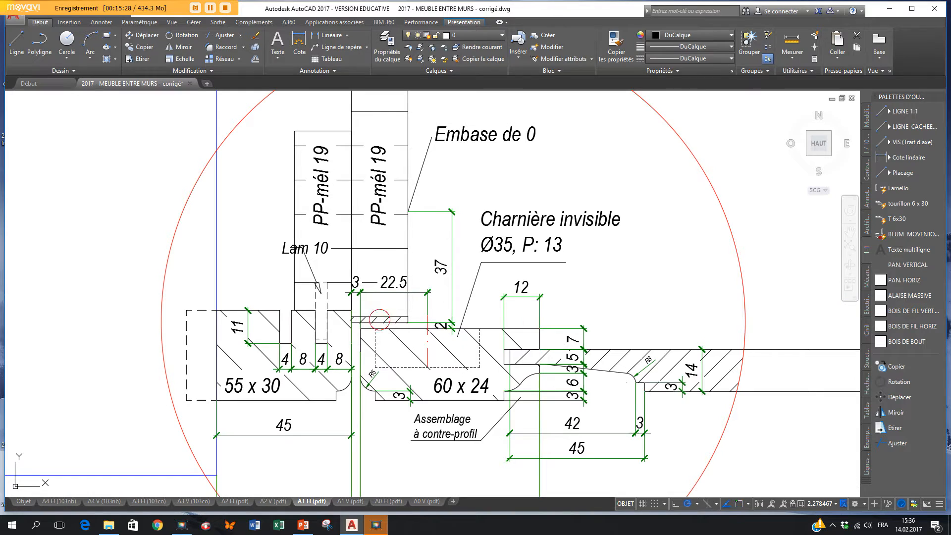
- Reduce the edging strip hatch's scale to give a much denser line spacing, and end the hatch editing
{"action": "left_click", "coordinate": [387, 320]}
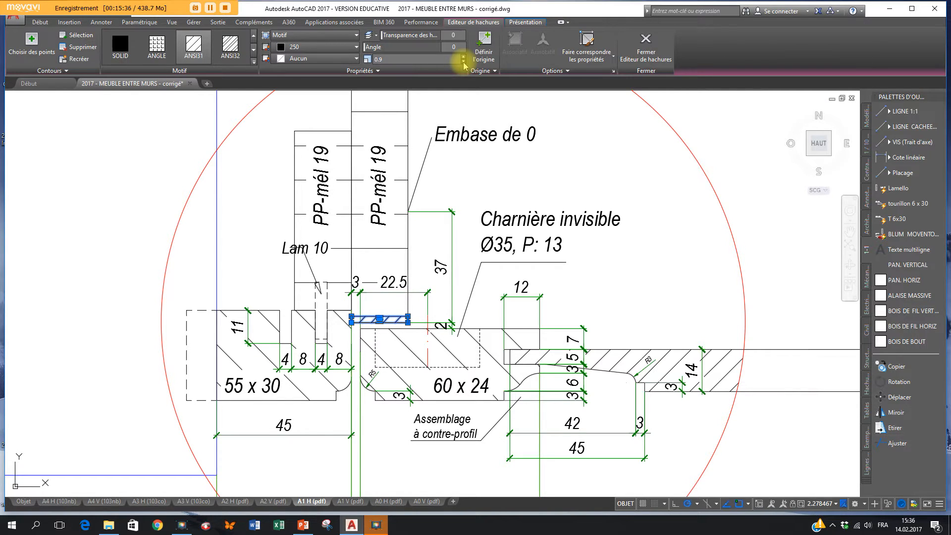
{"action": "left_click", "coordinate": [386, 58]}
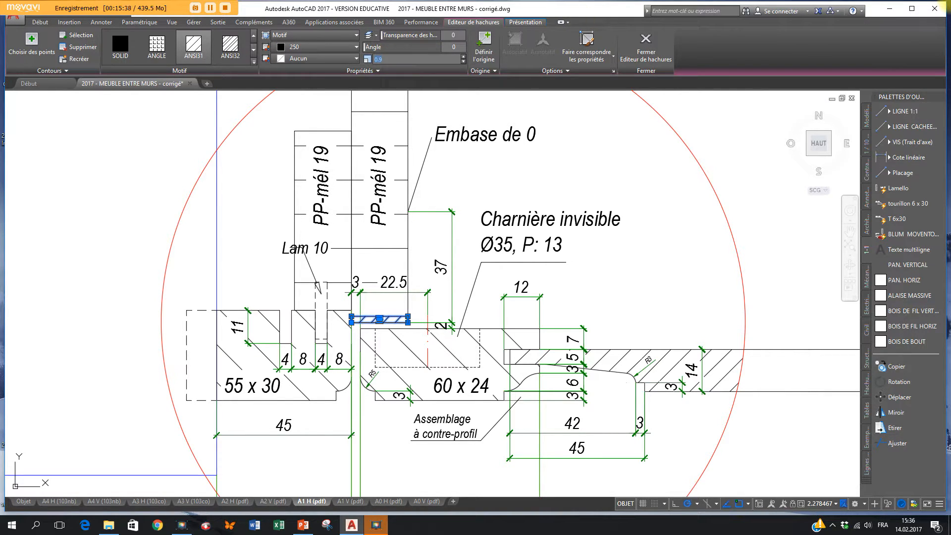
{"action": "left_click", "coordinate": [567, 192]}
{"action": "key", "text": "Escape"}
{"action": "key", "text": "Escape"}
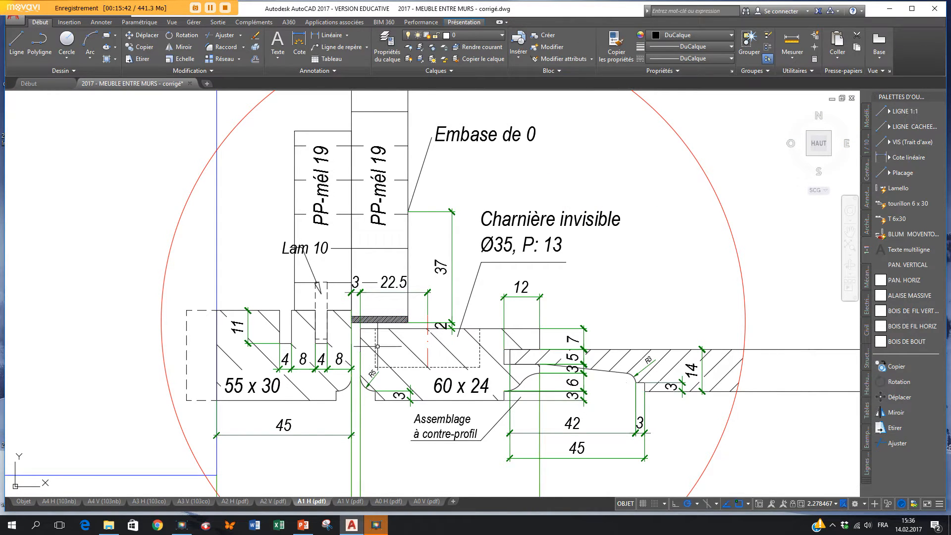
- Examine the hatching of the edging strip and of the complete joint detail inside the red circle
{"action": "scroll", "coordinate": [380, 329], "scroll_direction": "up", "scroll_amount": 1}
{"action": "scroll", "coordinate": [400, 304], "scroll_direction": "down", "scroll_amount": 2}
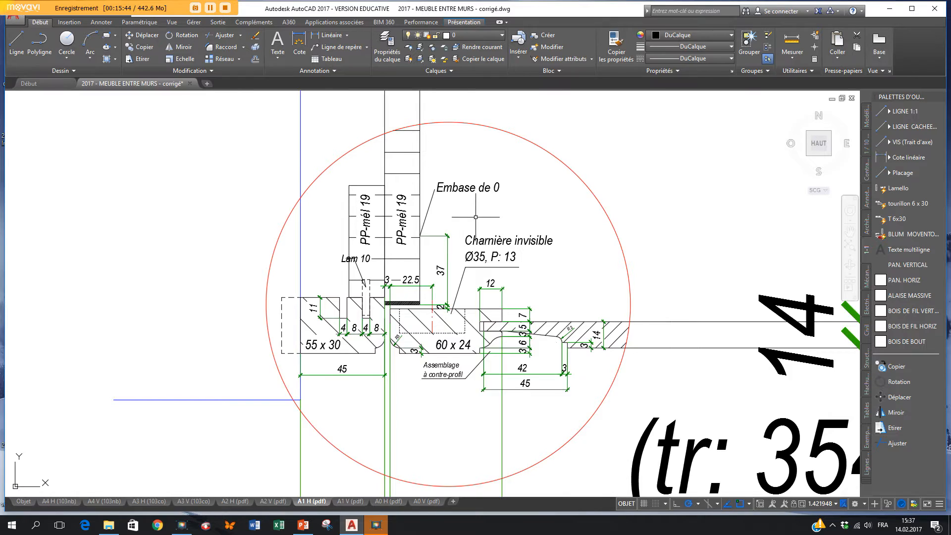
{"action": "middle_click_drag", "start_coordinate": [426, 297], "coordinate": [371, 340]}
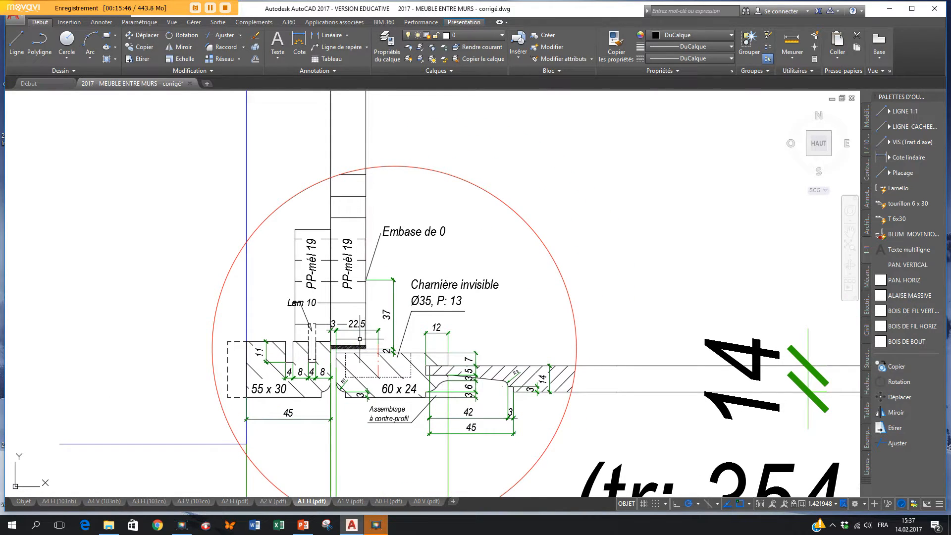
{"action": "scroll", "coordinate": [347, 353], "scroll_direction": "up", "scroll_amount": 4}
{"action": "scroll", "coordinate": [366, 337], "scroll_direction": "down", "scroll_amount": 2}
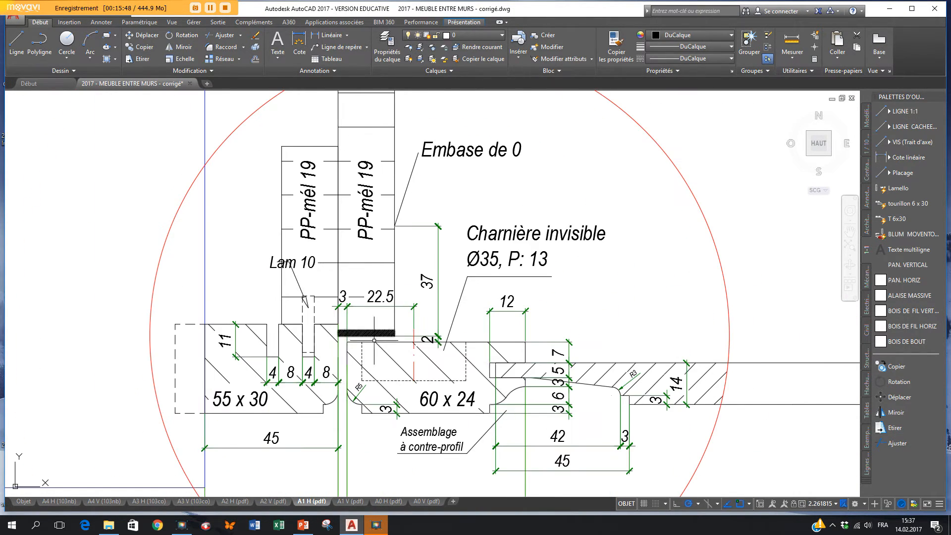
{"action": "scroll", "coordinate": [436, 330], "scroll_direction": "down", "scroll_amount": 2}
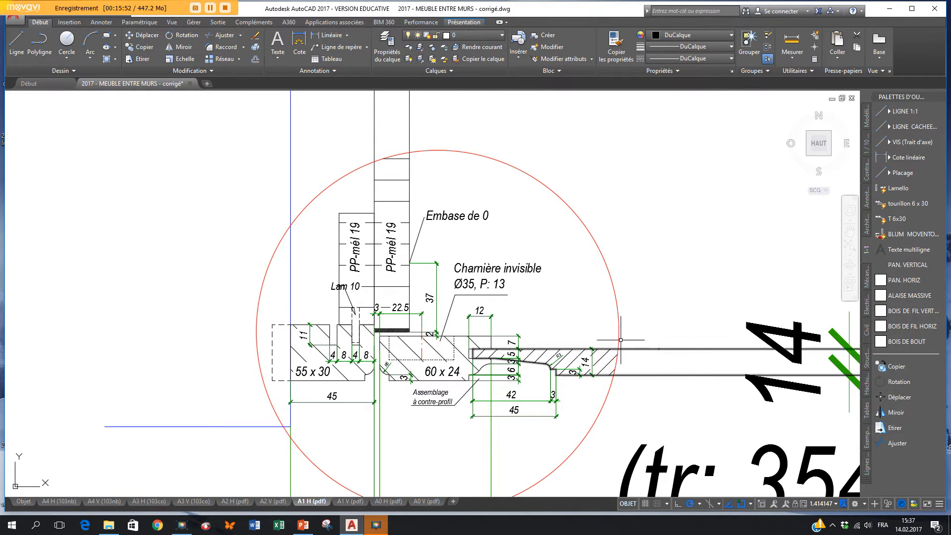
{"action": "scroll", "coordinate": [602, 308], "scroll_direction": "down", "scroll_amount": 2}
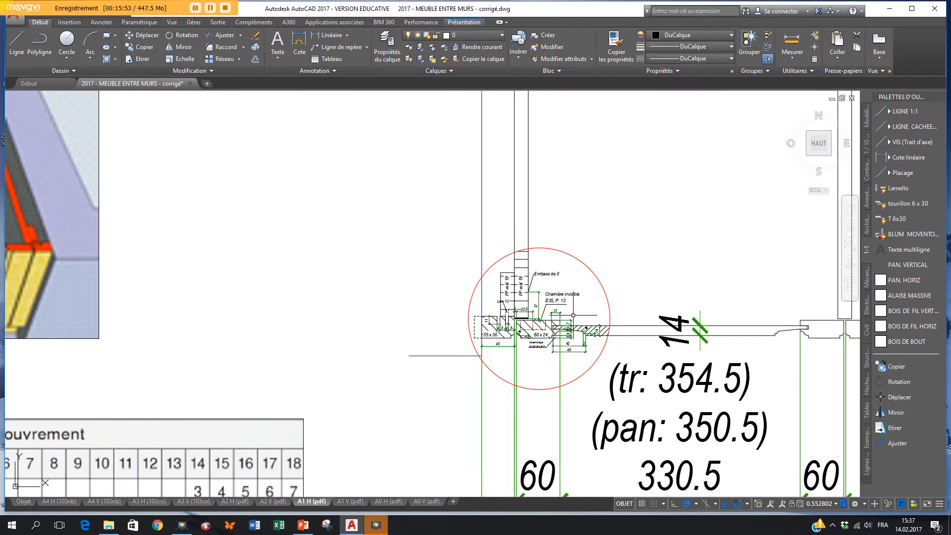
- Open the A2 V (pdf) layout and inspect section B-B's joint detail inside its existing viewport
{"action": "left_click", "coordinate": [273, 501]}
{"action": "scroll", "coordinate": [446, 313], "scroll_direction": "down", "scroll_amount": 4}
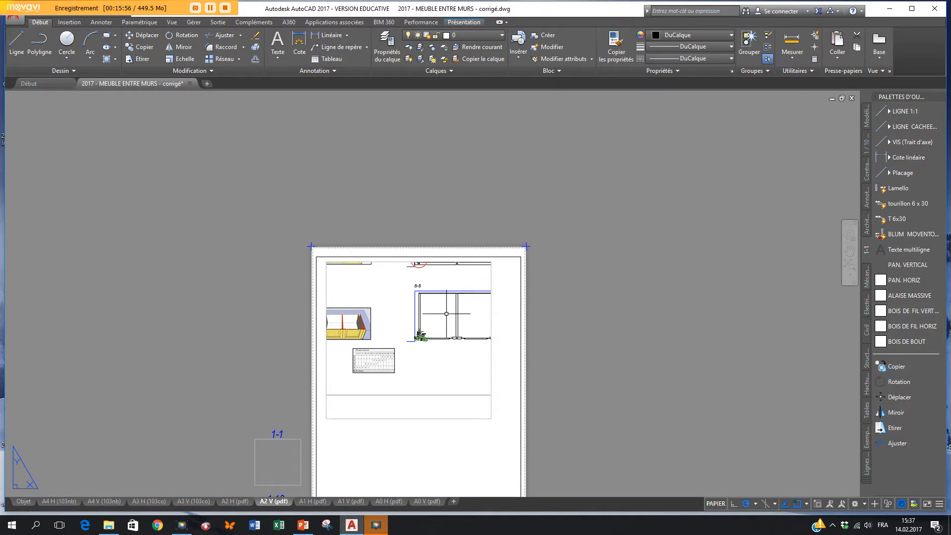
{"action": "middle_click_drag", "start_coordinate": [402, 299], "coordinate": [529, 106]}
{"action": "middle_click_drag", "start_coordinate": [546, 217], "coordinate": [520, 276]}
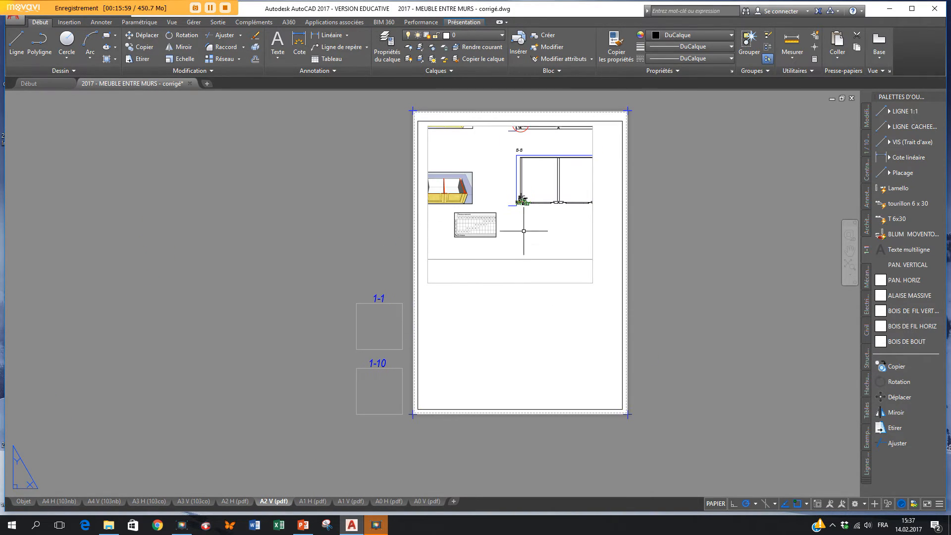
{"action": "double_click", "coordinate": [531, 191]}
{"action": "scroll", "coordinate": [527, 196], "scroll_direction": "up", "scroll_amount": 3}
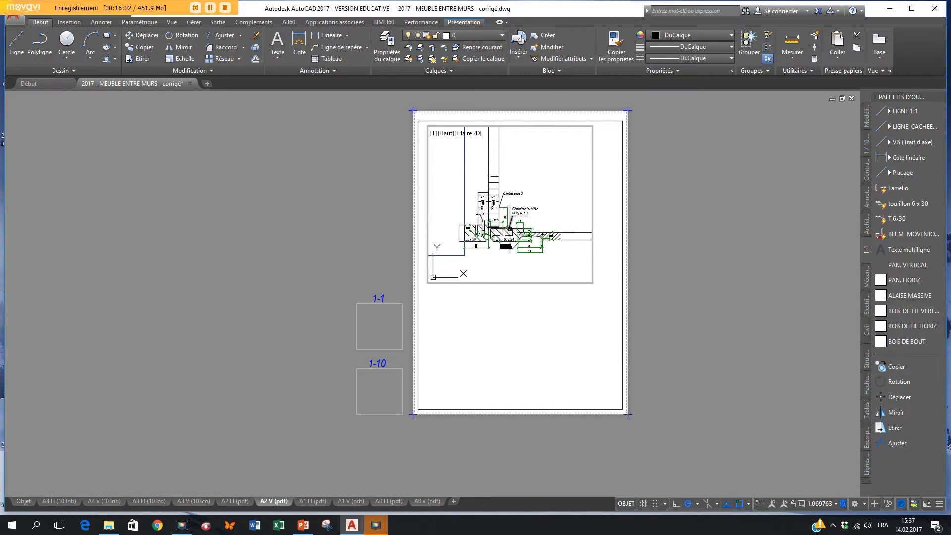
{"action": "scroll", "coordinate": [513, 184], "scroll_direction": "down", "scroll_amount": 2}
{"action": "scroll", "coordinate": [514, 185], "scroll_direction": "up", "scroll_amount": 2}
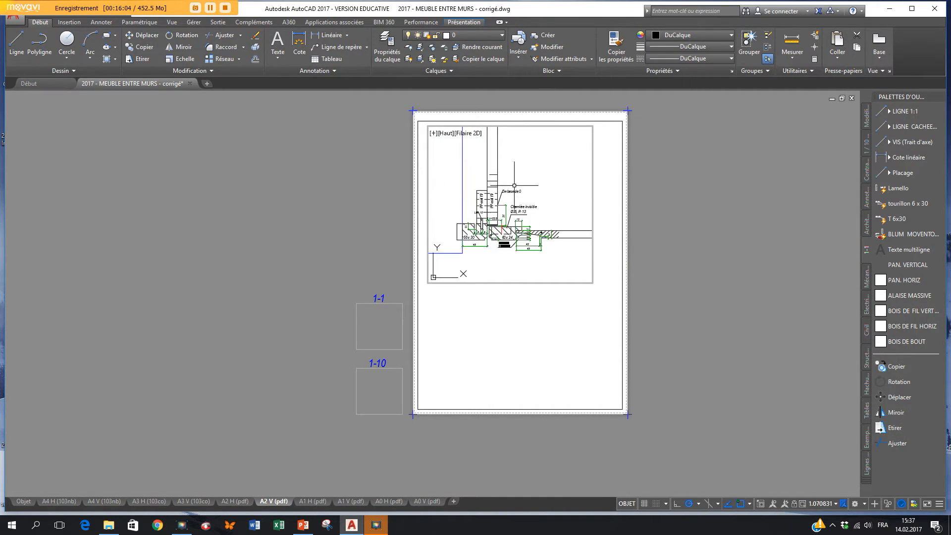
{"action": "scroll", "coordinate": [514, 185], "scroll_direction": "up", "scroll_amount": 2}
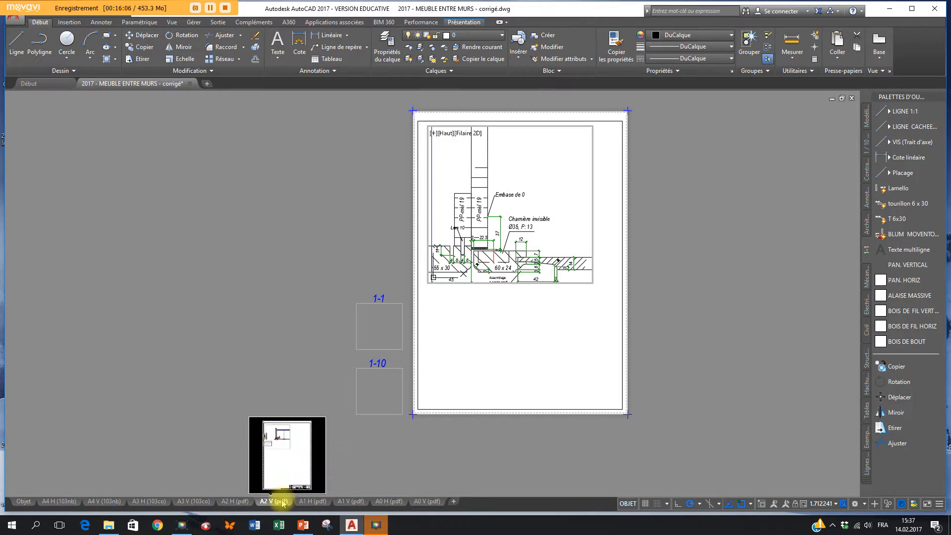
- On the A3 H (103co) layout, copy the 1-1 viewport from beside the sheet into the frame's upper-left corner
{"action": "left_click", "coordinate": [150, 500]}
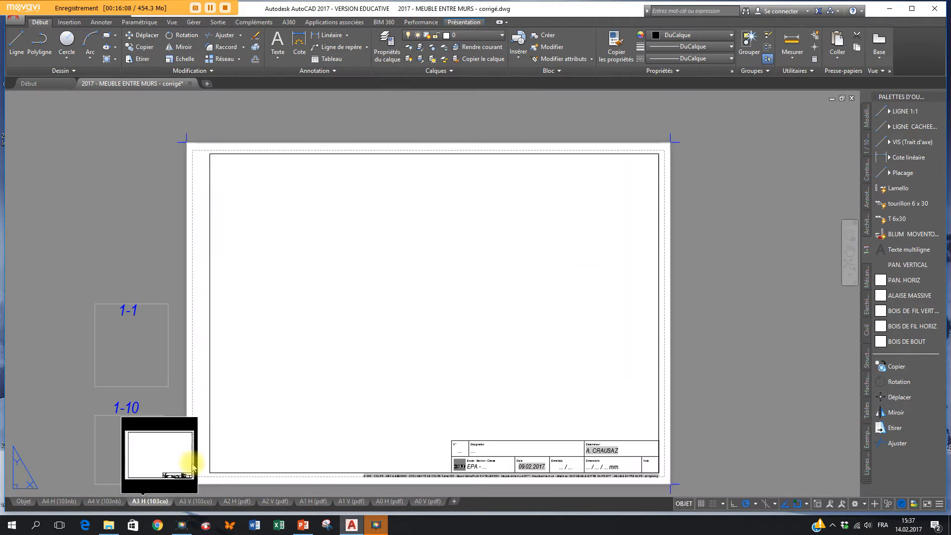
{"action": "scroll", "coordinate": [514, 290], "scroll_direction": "down", "scroll_amount": 2}
{"action": "left_click", "coordinate": [269, 297]}
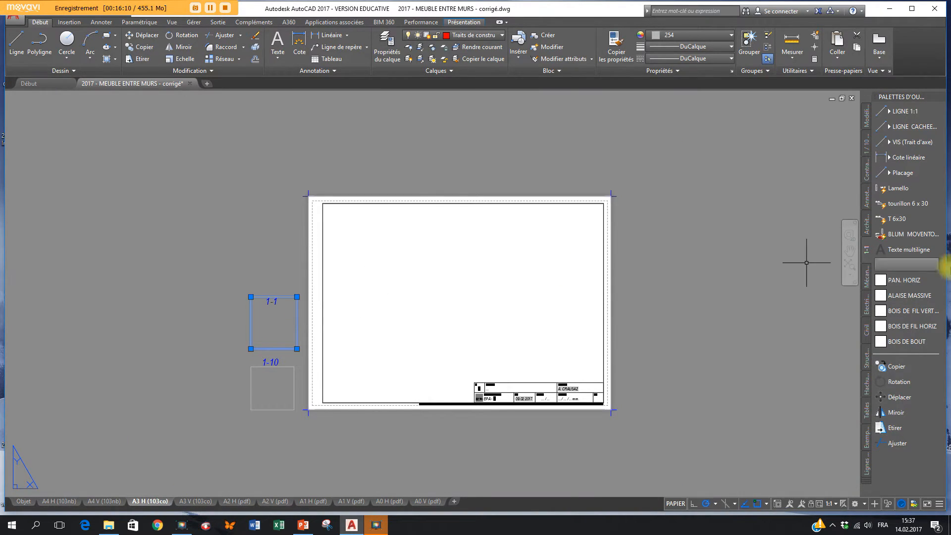
{"action": "left_click", "coordinate": [881, 365]}
{"action": "left_click", "coordinate": [255, 297]}
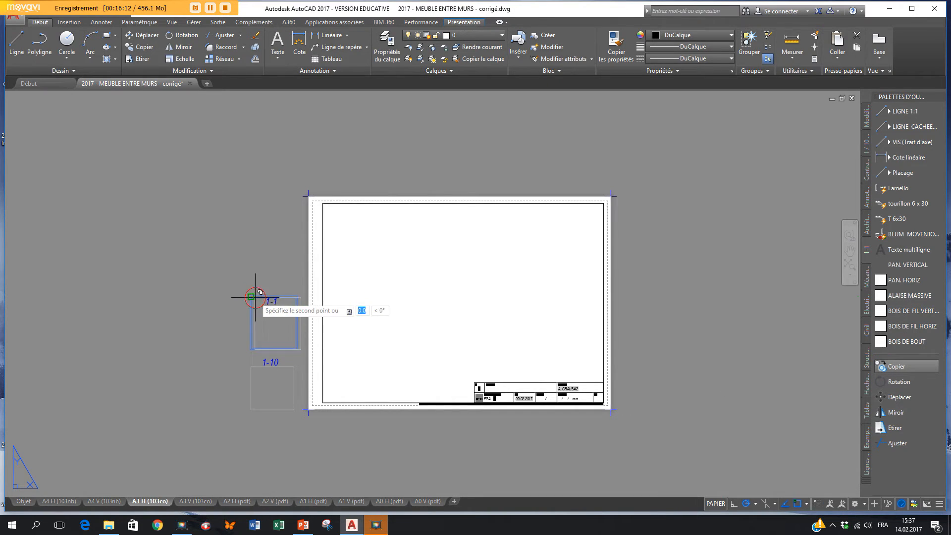
{"action": "left_click", "coordinate": [333, 214]}
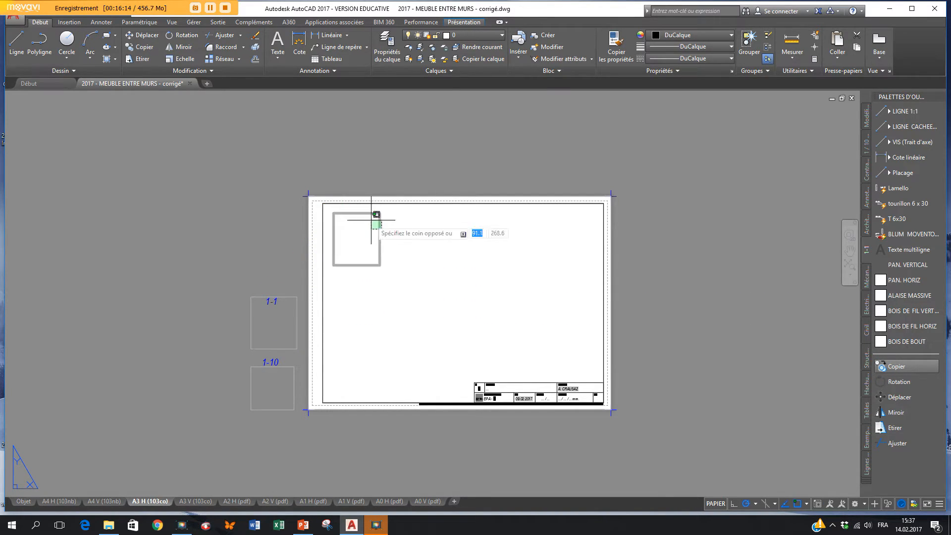
- Enlarge the copied viewport by stretching its lower-right corner to about the middle of the sheet
{"action": "left_click", "coordinate": [379, 255]}
{"action": "left_click", "coordinate": [380, 265]}
{"action": "left_click", "coordinate": [466, 300]}
{"action": "key", "text": "Escape"}
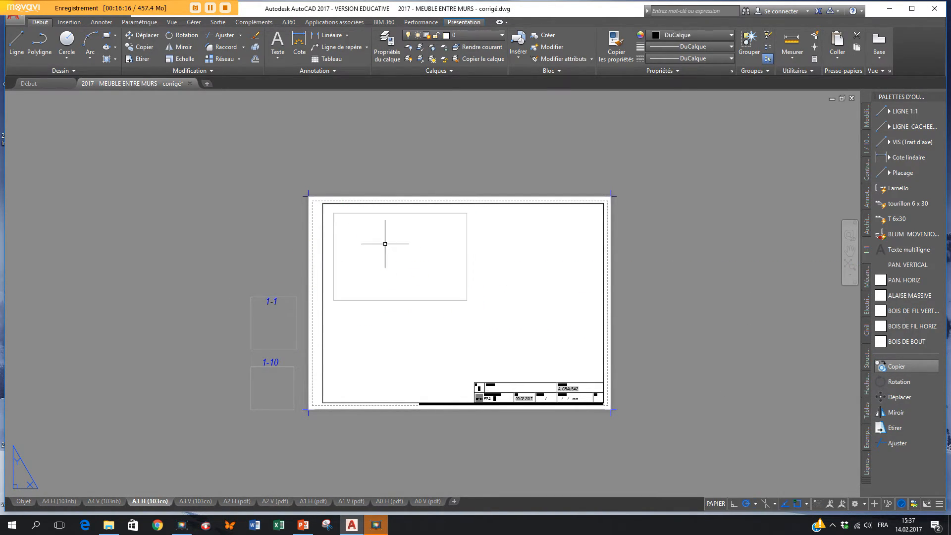
- Delete the extra viewport that covers the whole A3 sheet and overlaps the copied one
{"action": "scroll", "coordinate": [385, 245], "scroll_direction": "up", "scroll_amount": 1}
{"action": "double_click", "coordinate": [384, 243]}
{"action": "scroll", "coordinate": [385, 250], "scroll_direction": "down", "scroll_amount": 5}
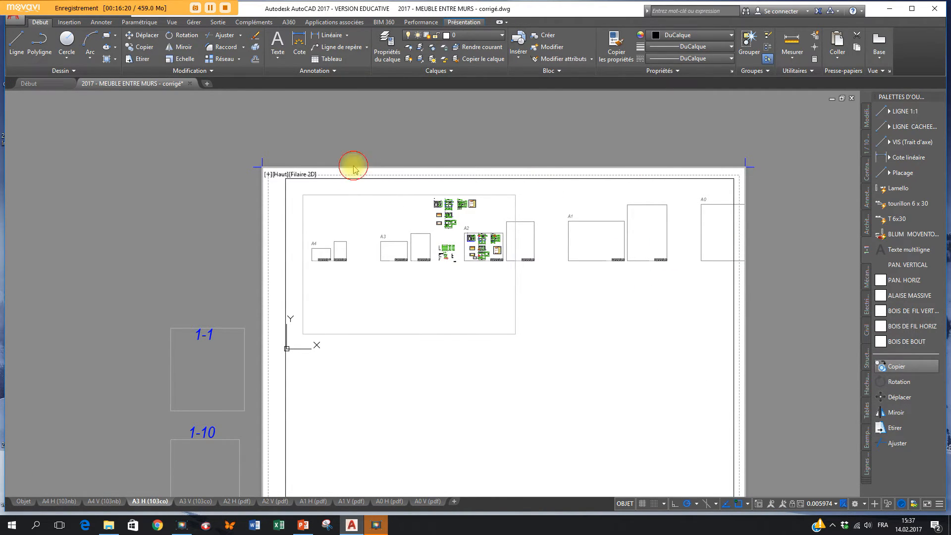
{"action": "double_click", "coordinate": [264, 166]}
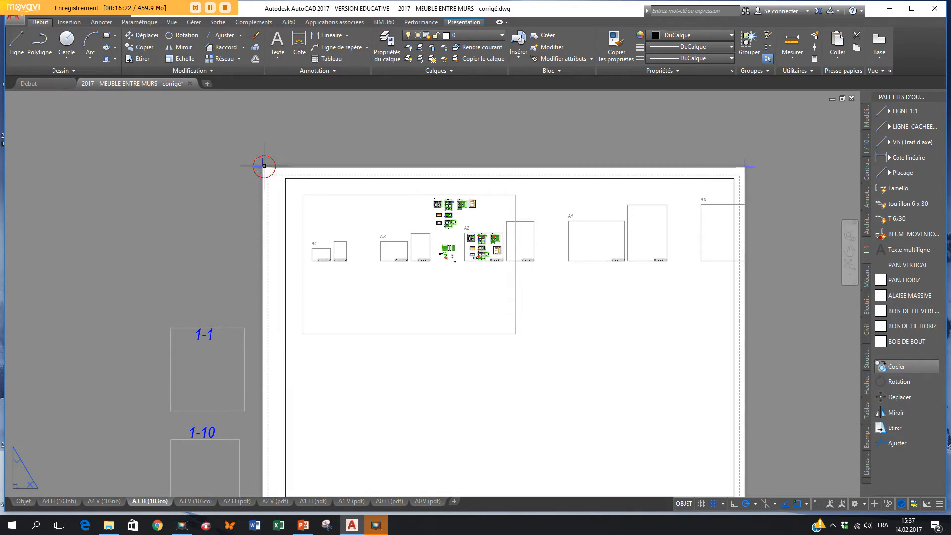
{"action": "left_click", "coordinate": [264, 166]}
{"action": "key", "text": "Delete"}
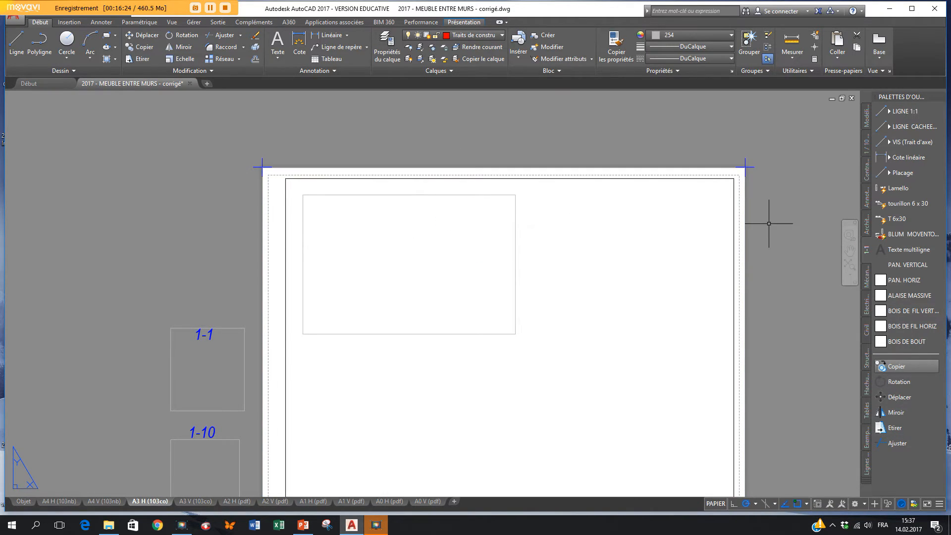
- Activate the copied viewport and frame section B-B's hatched joint detail in it
{"action": "double_click", "coordinate": [448, 252]}
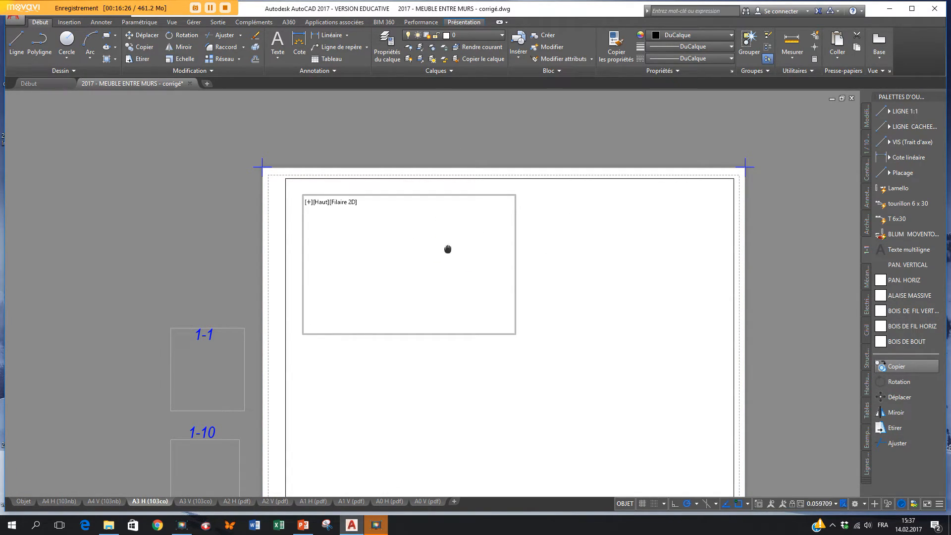
{"action": "scroll", "coordinate": [447, 257], "scroll_direction": "down", "scroll_amount": 5}
{"action": "scroll", "coordinate": [372, 275], "scroll_direction": "up", "scroll_amount": 12}
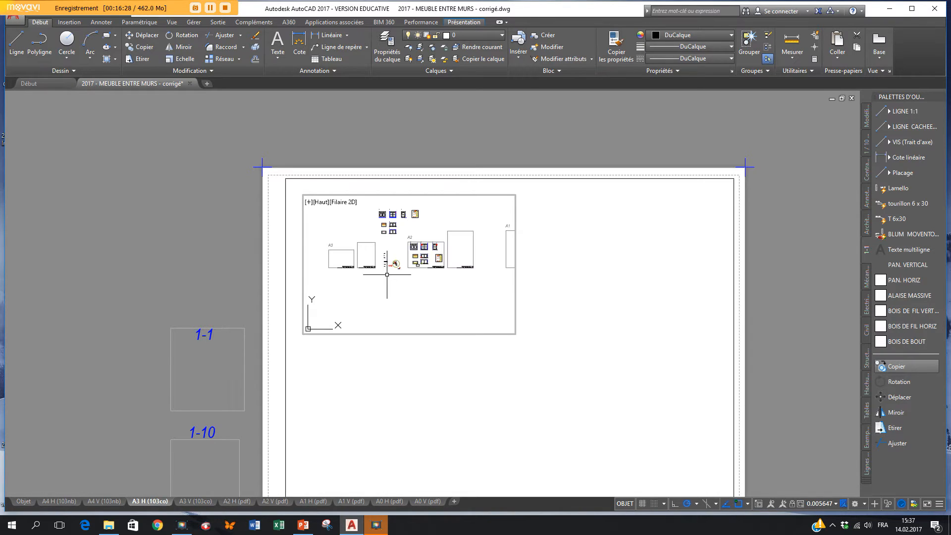
{"action": "middle_click_drag", "start_coordinate": [445, 266], "coordinate": [267, 315]}
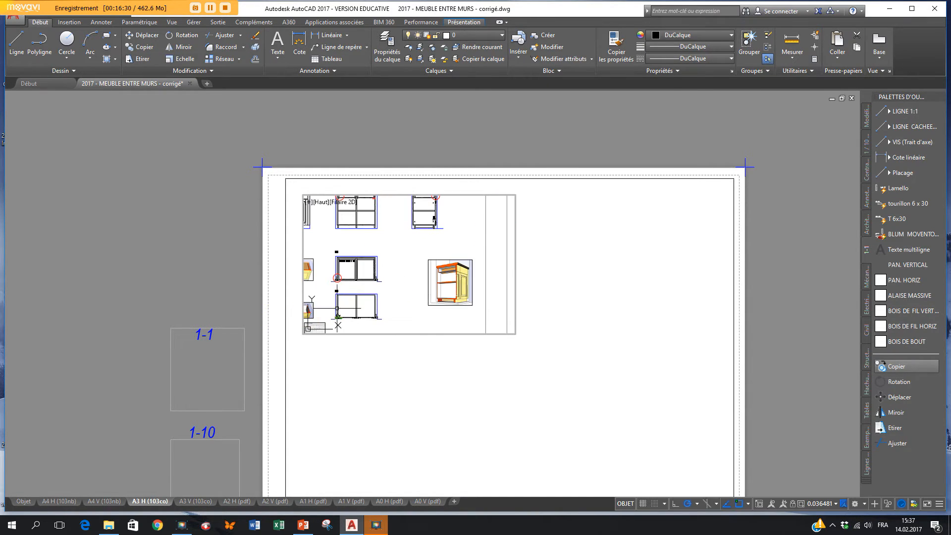
{"action": "middle_click_drag", "start_coordinate": [361, 294], "coordinate": [398, 298]}
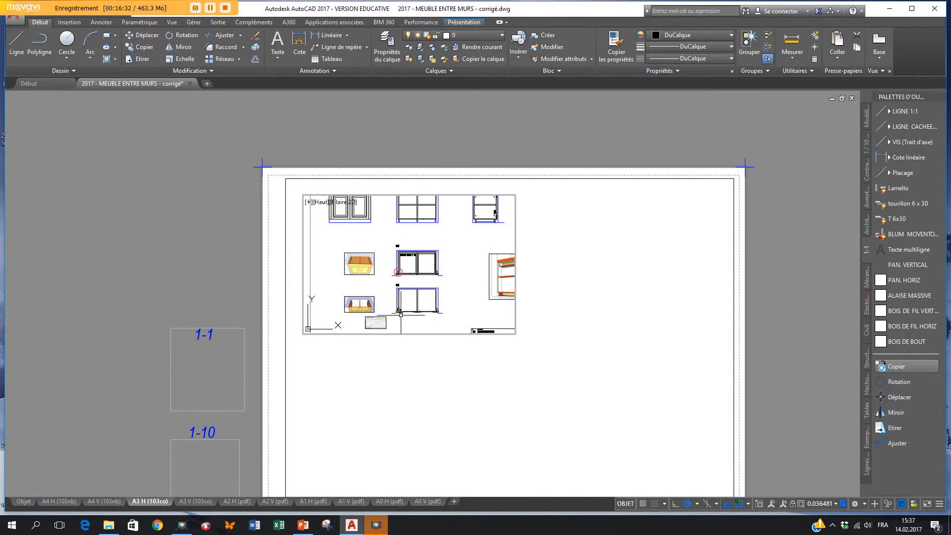
{"action": "scroll", "coordinate": [400, 314], "scroll_direction": "up", "scroll_amount": 10}
{"action": "middle_click_drag", "start_coordinate": [368, 311], "coordinate": [370, 286]}
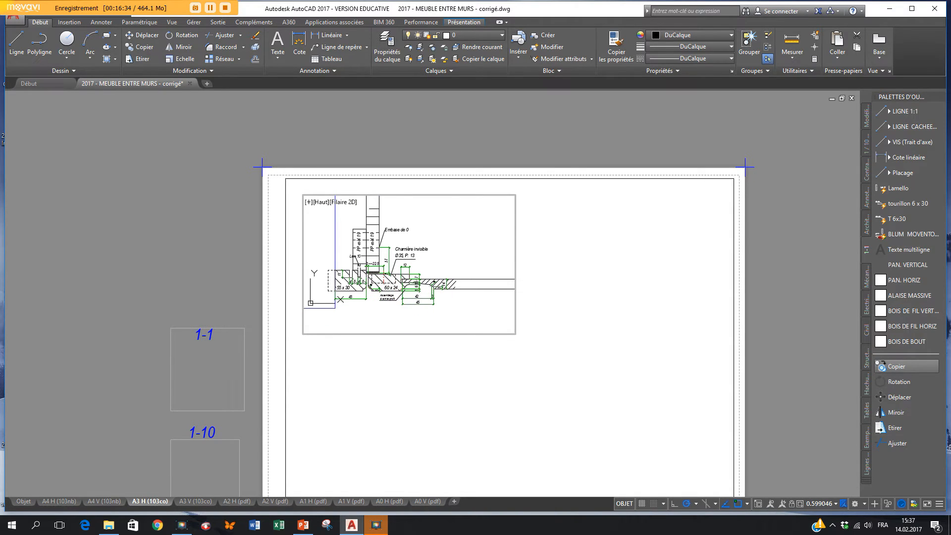
- Set the active viewport's scale to 1:1 and return to paper space
{"action": "left_click", "coordinate": [827, 505]}
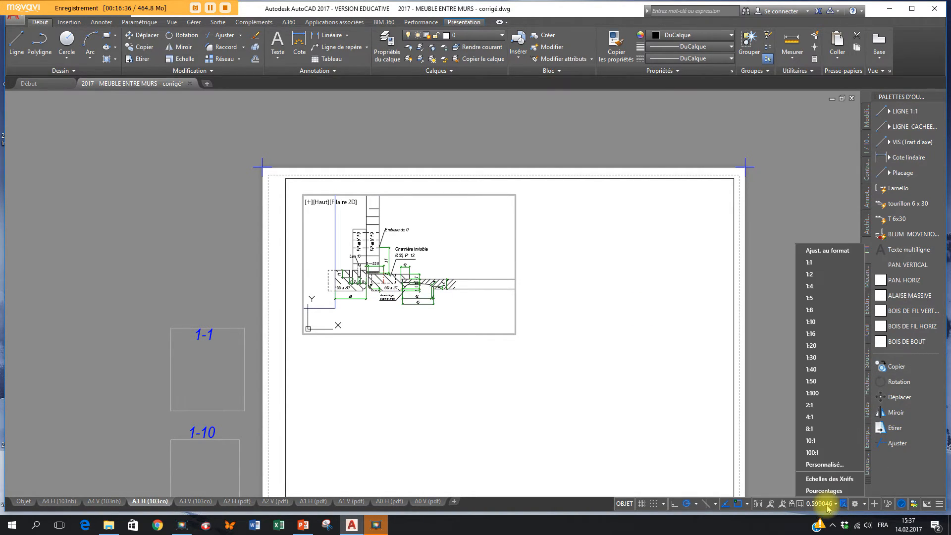
{"action": "left_click", "coordinate": [810, 262]}
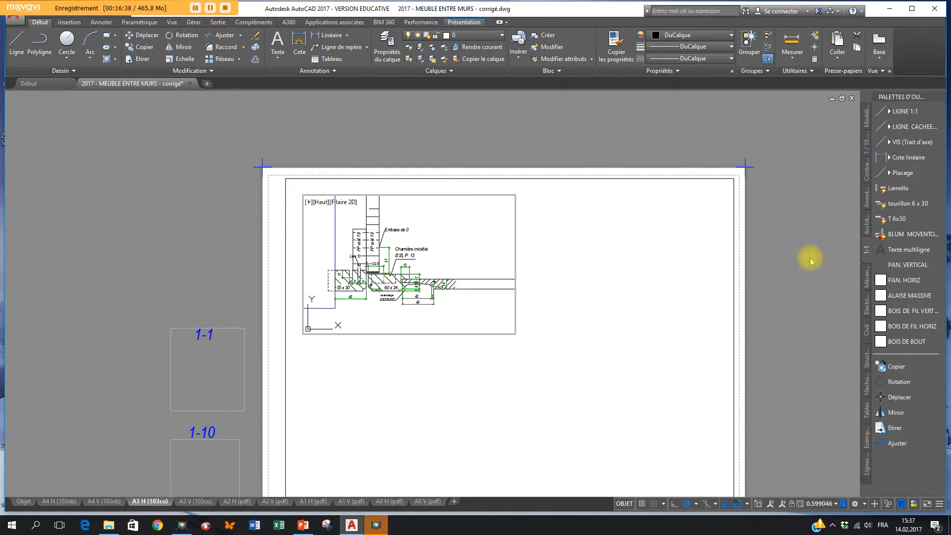
{"action": "double_click", "coordinate": [475, 130]}
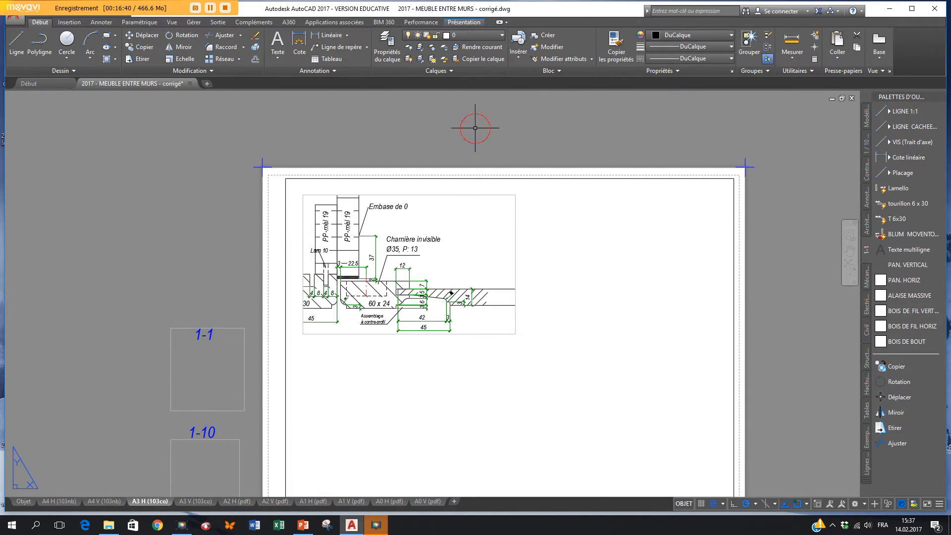
- Resize the 1:1 viewport by stretching its corners so the whole joint detail, including the 55 x 30 piece, fits tightly inside
{"action": "left_click", "coordinate": [452, 194]}
{"action": "left_click", "coordinate": [515, 194]}
{"action": "left_click", "coordinate": [515, 168]}
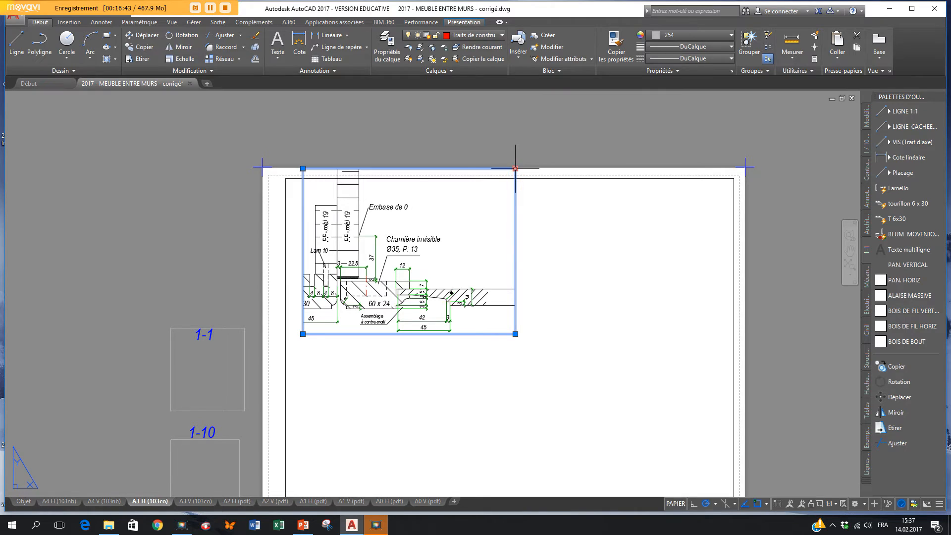
{"action": "left_click", "coordinate": [302, 169]}
{"action": "left_click", "coordinate": [303, 178]}
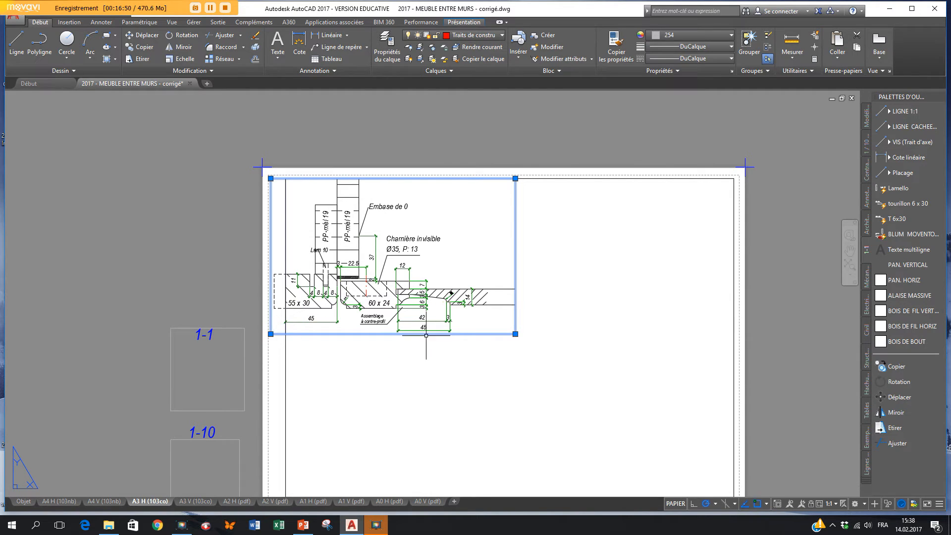
{"action": "left_click", "coordinate": [515, 334]}
{"action": "left_click", "coordinate": [486, 344]}
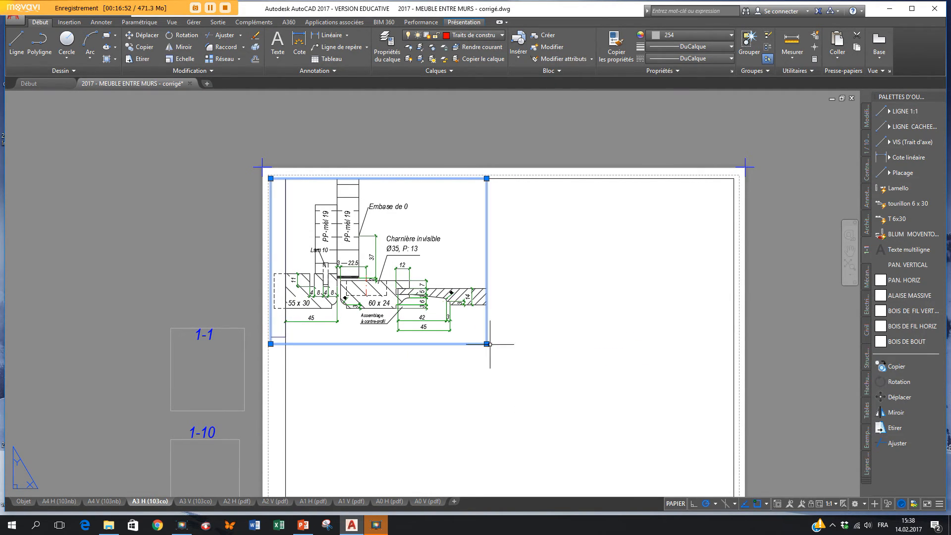
- Move the resized viewport fully inside the upper-left corner of the sheet frame
{"action": "left_click", "coordinate": [883, 382]}
{"action": "left_click", "coordinate": [647, 319]}
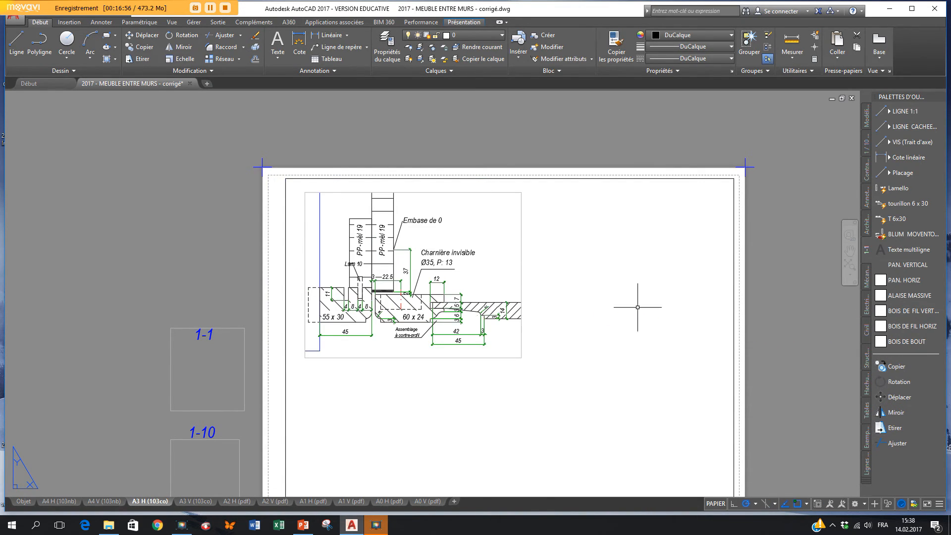
- Place a multiline text label reading A-A in the empty upper-right area of the viewport
{"action": "scroll", "coordinate": [410, 257], "scroll_direction": "up", "scroll_amount": 2}
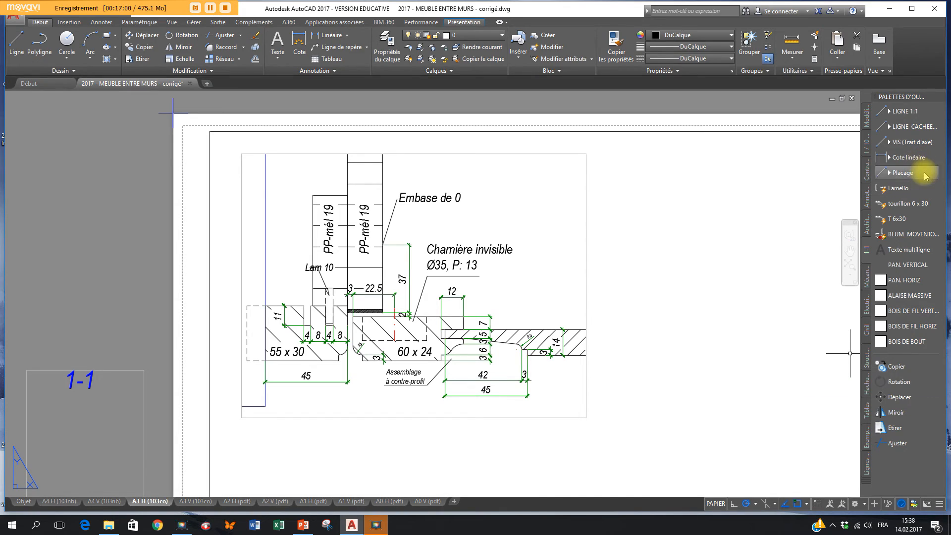
{"action": "left_click", "coordinate": [907, 249]}
{"action": "left_click", "coordinate": [501, 173]}
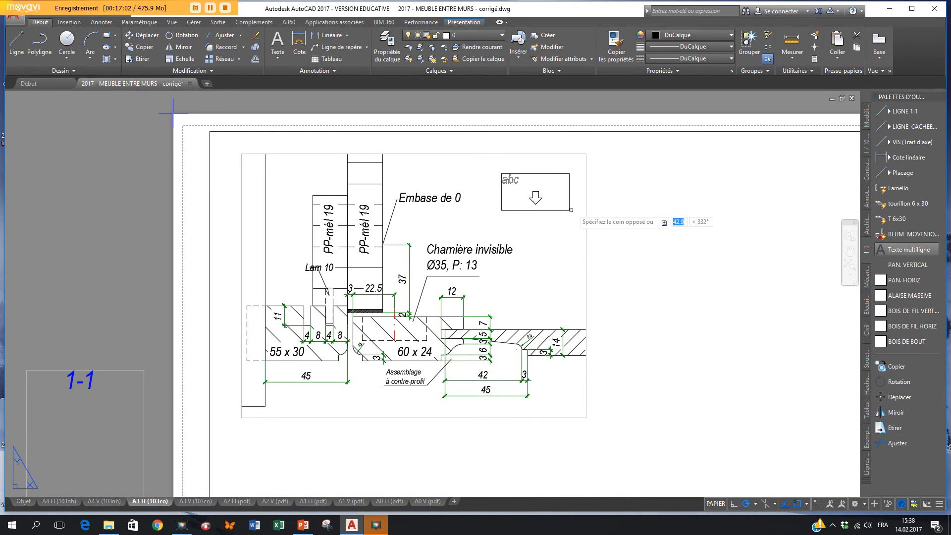
{"action": "left_click", "coordinate": [577, 188]}
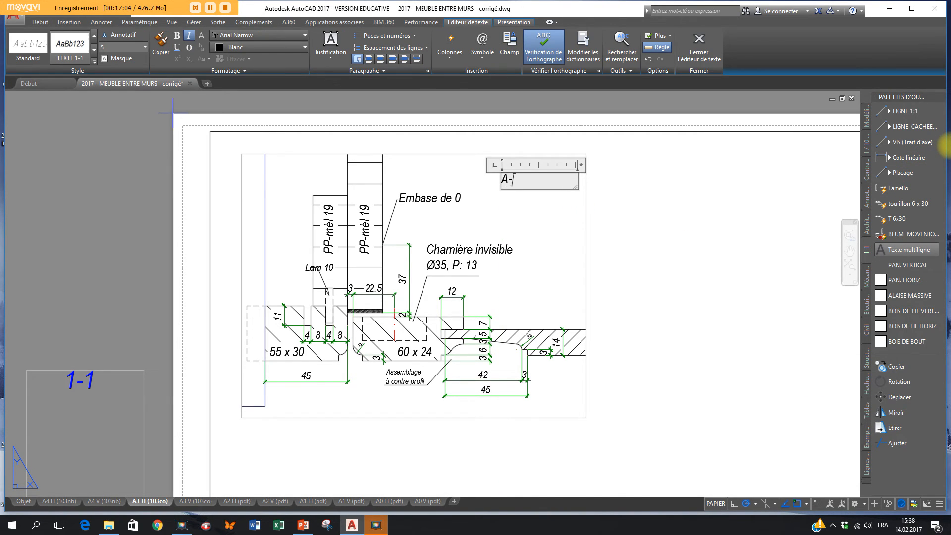
{"action": "type", "text": "A-A"}
{"action": "left_click", "coordinate": [691, 230]}
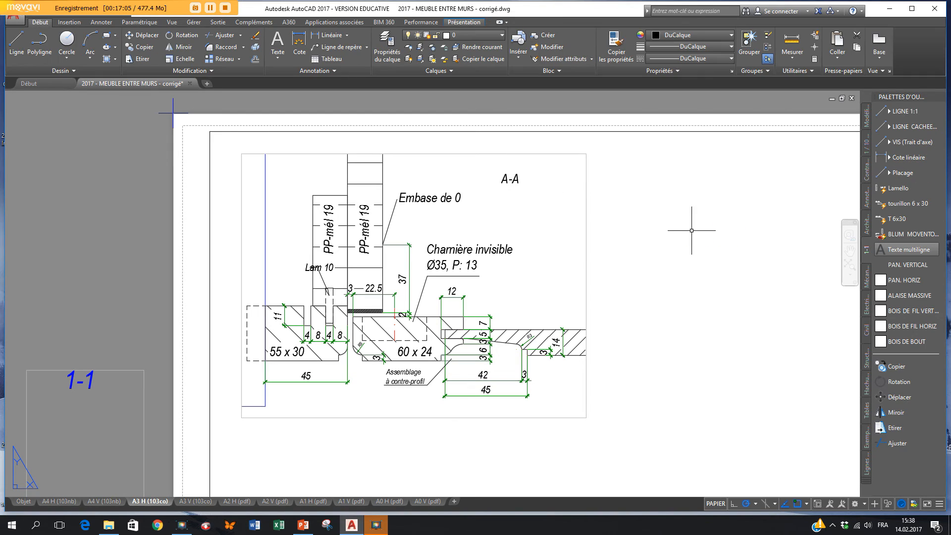
- Replace the section label's text with B-B and set its text height to 7
{"action": "double_click", "coordinate": [505, 180]}
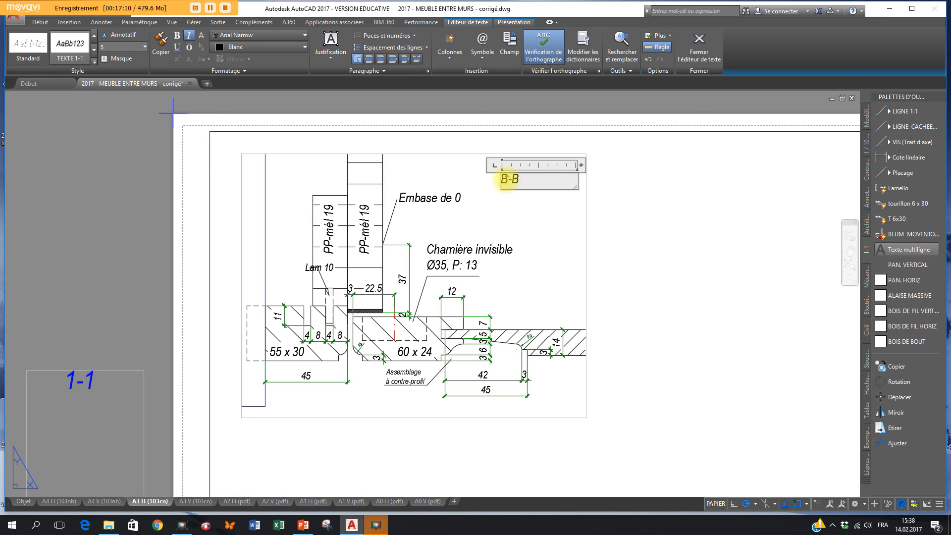
{"action": "left_click", "coordinate": [102, 46]}
{"action": "key", "text": "Return"}
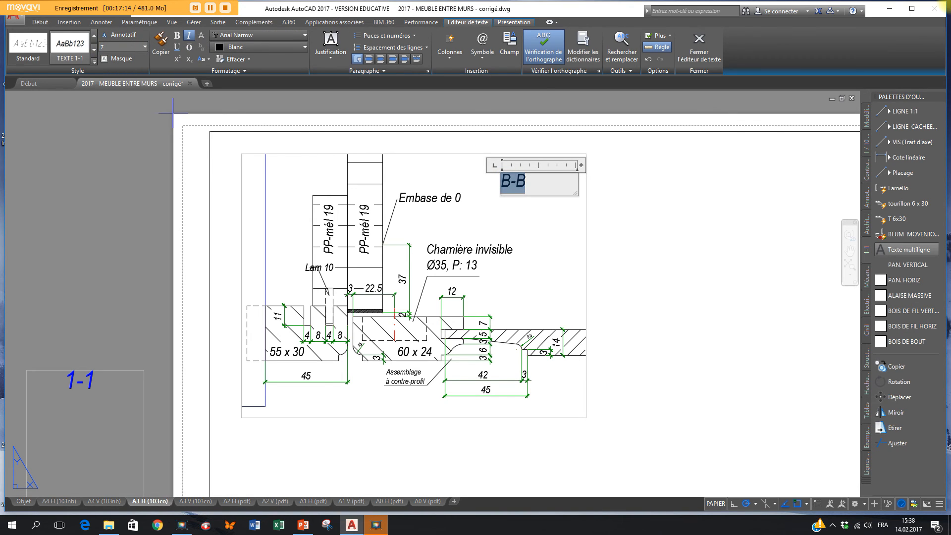
- Set the B-B label's text height to 10 and show the whole A3 sheet
{"action": "left_click", "coordinate": [126, 48]}
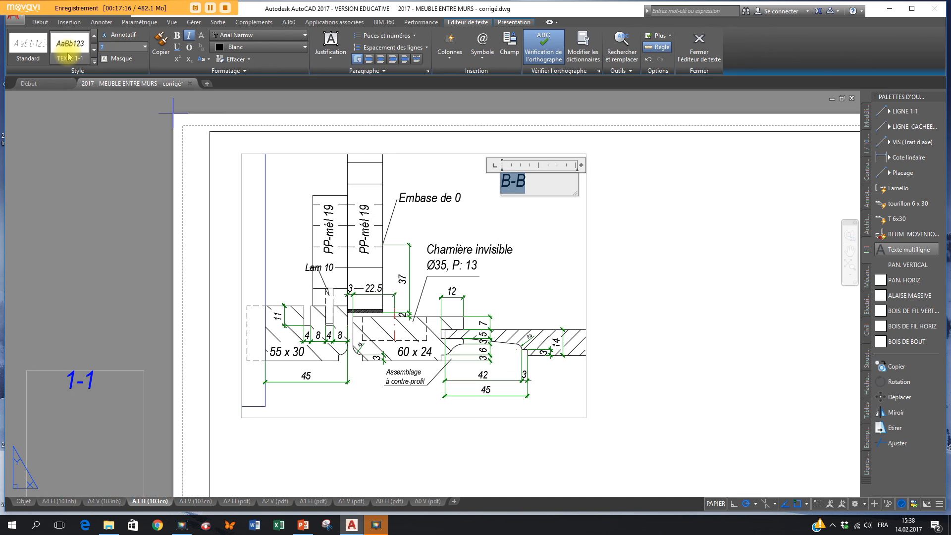
{"action": "type", "text": "10"}
{"action": "key", "text": "Return"}
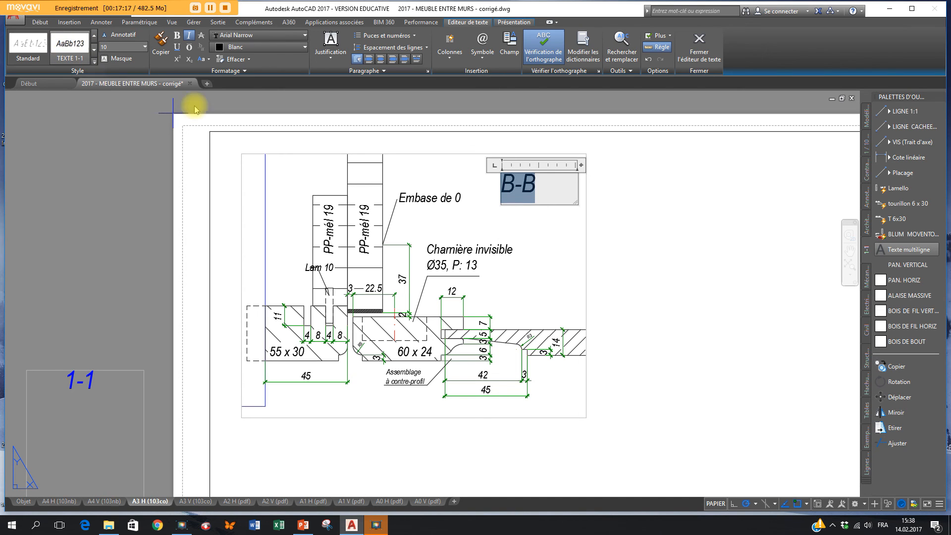
{"action": "left_click", "coordinate": [734, 224]}
{"action": "scroll", "coordinate": [530, 263], "scroll_direction": "down", "scroll_amount": 3}
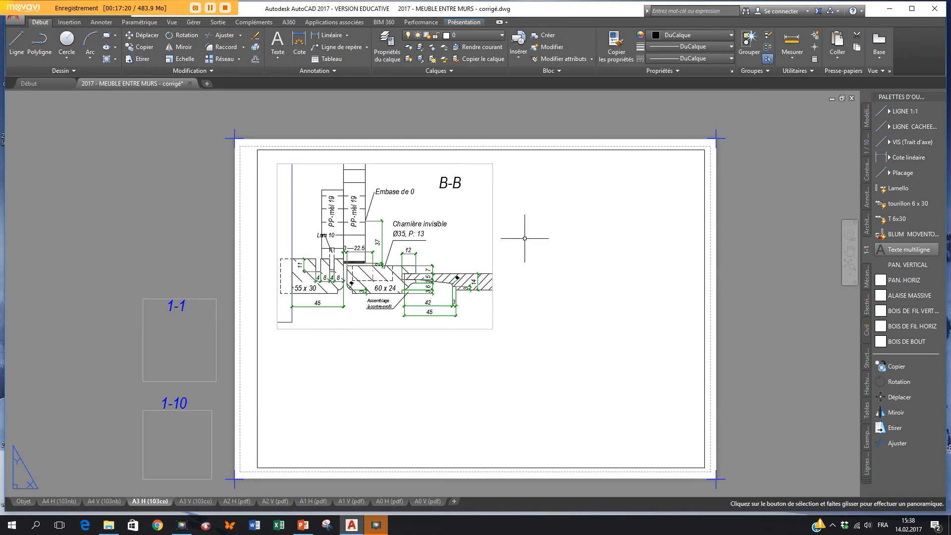
{"action": "left_click", "coordinate": [515, 238]}
{"action": "key", "text": "Escape"}
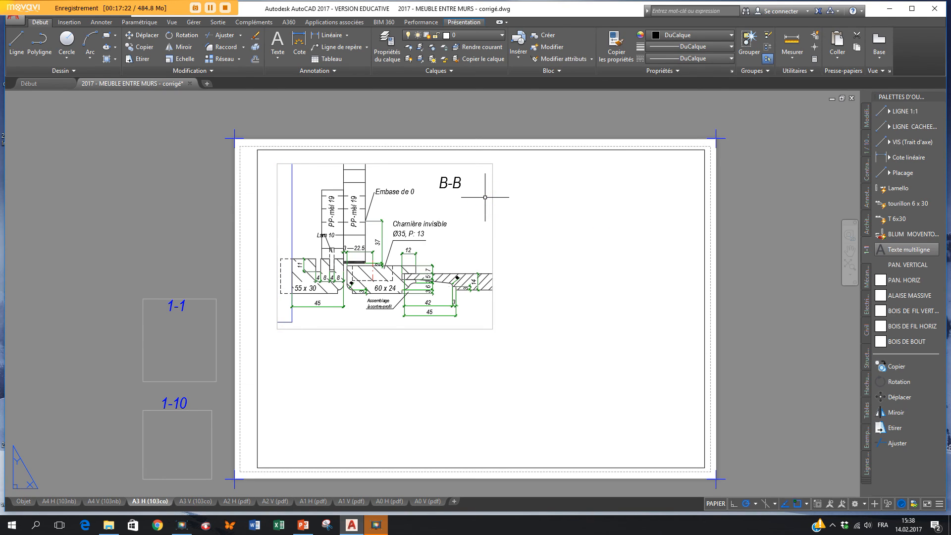